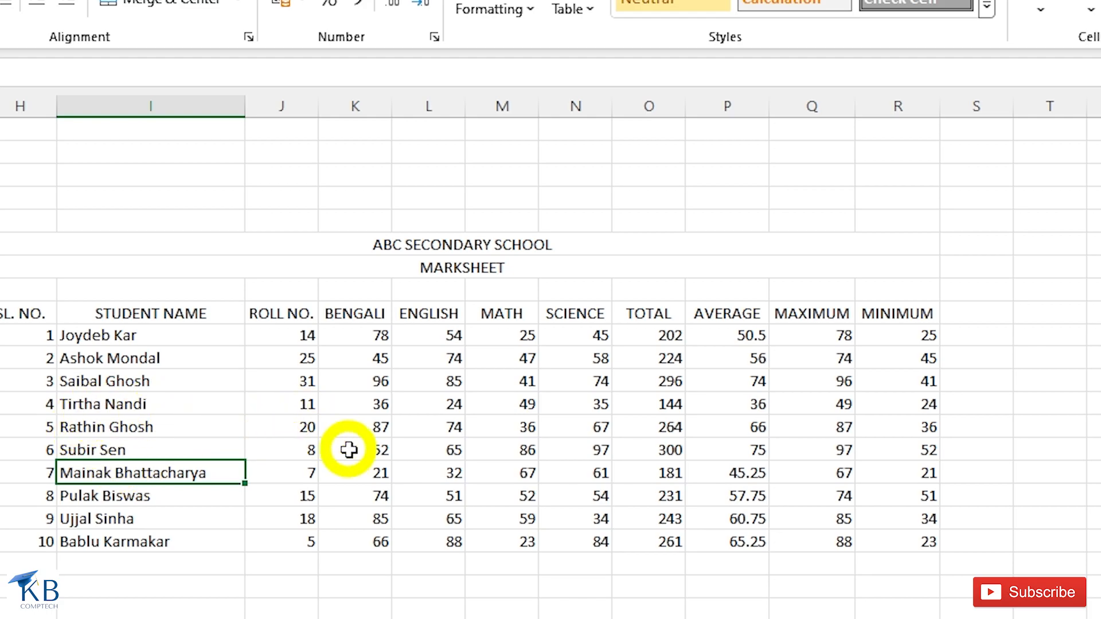
{"action": "key", "text": "Down"}
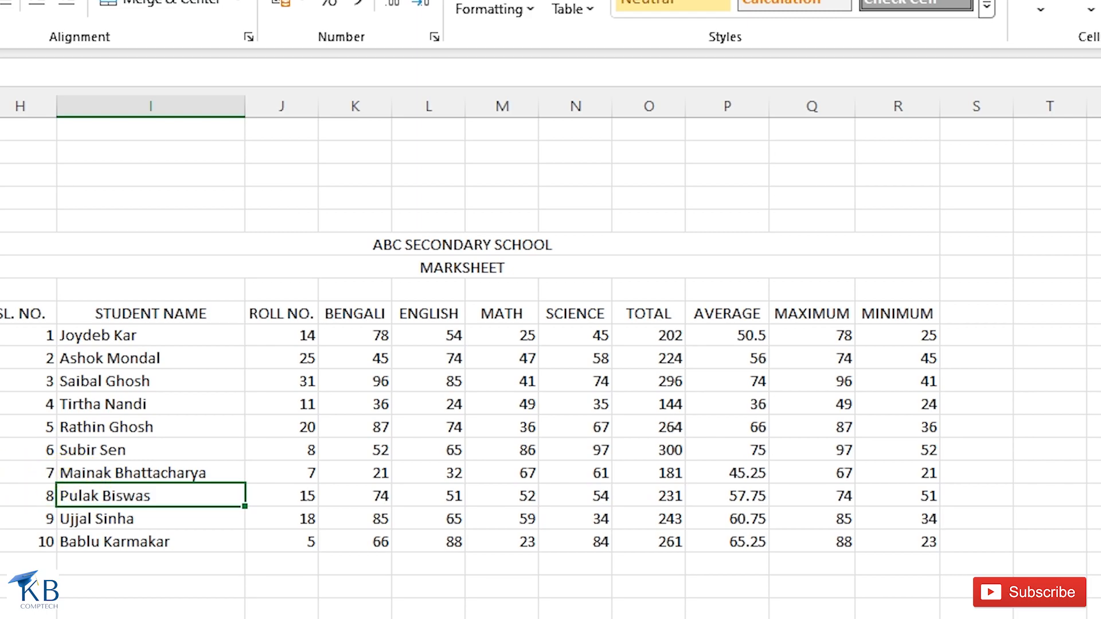
{"action": "left_click", "coordinate": [67, 472]}
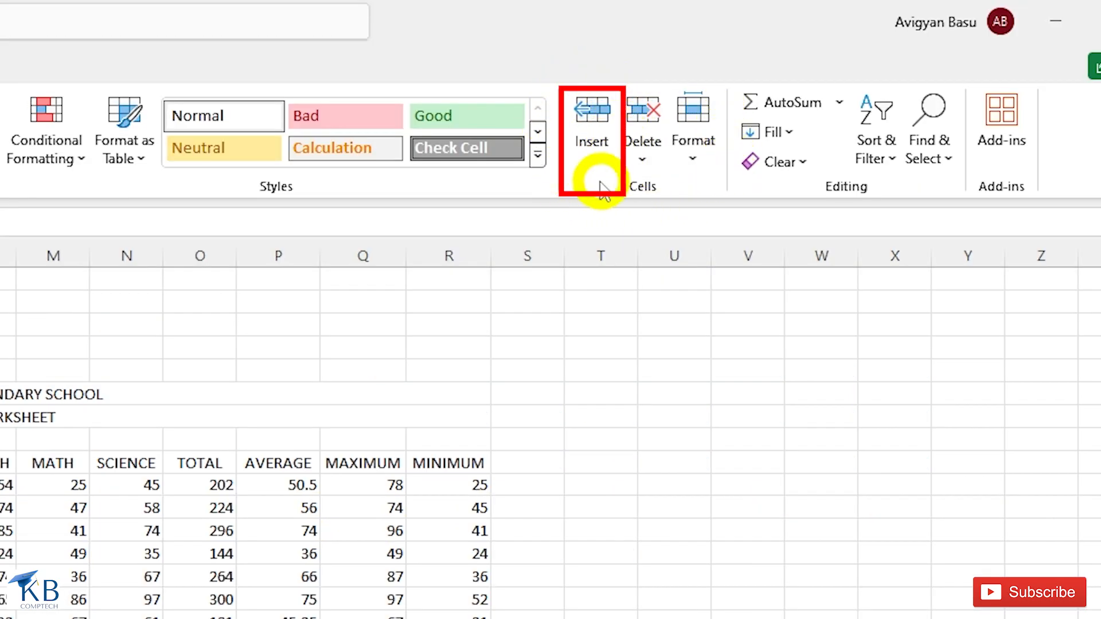
{"action": "left_click", "coordinate": [592, 160]}
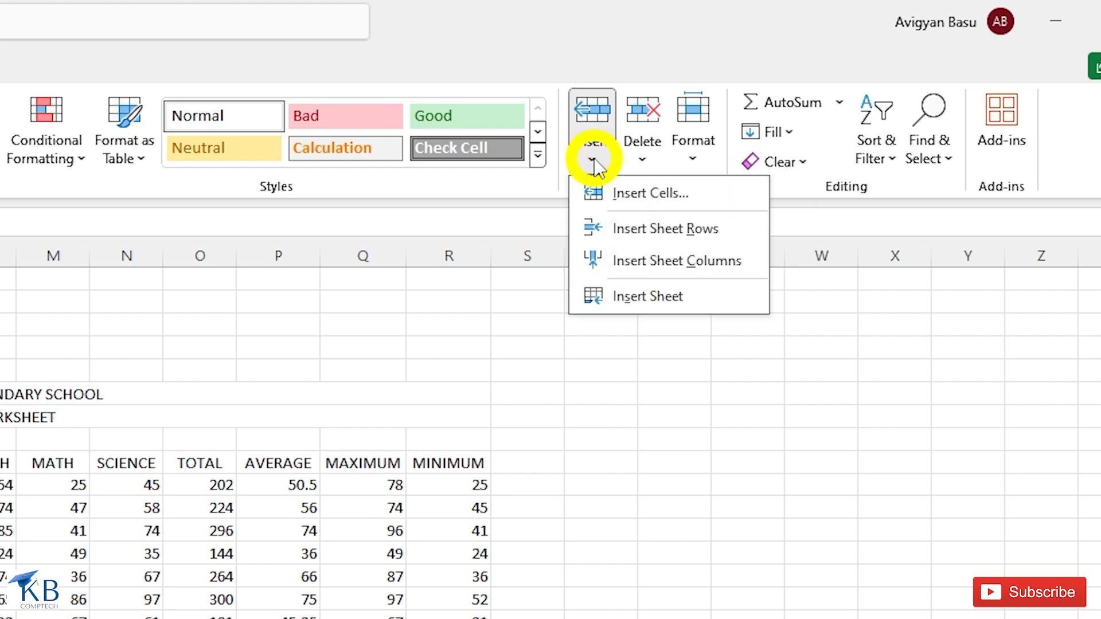
{"action": "left_click", "coordinate": [645, 232]}
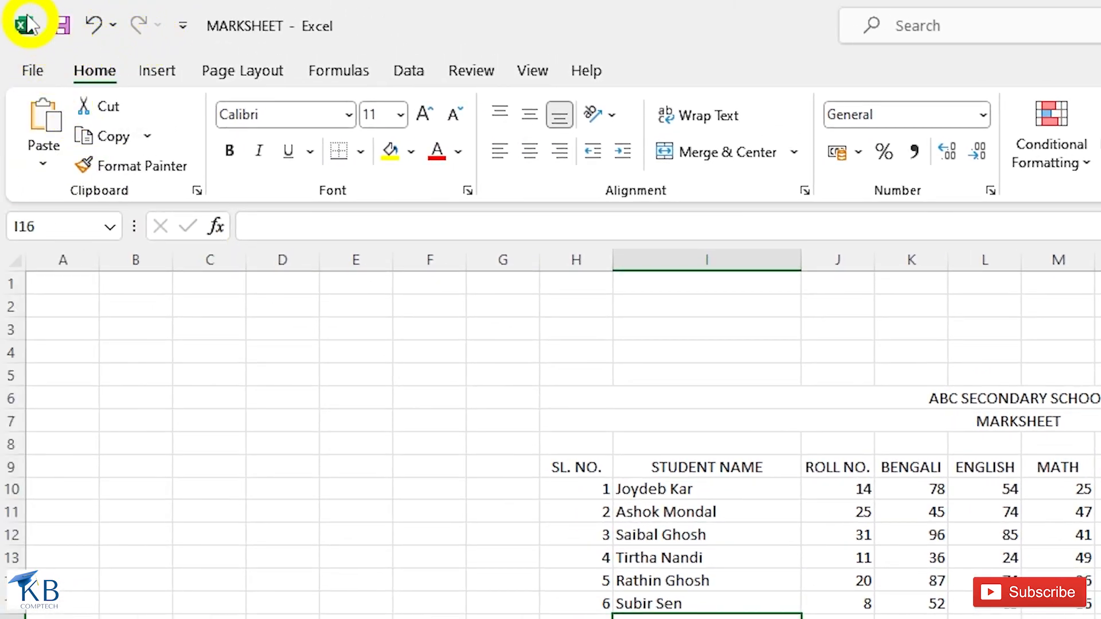
{"action": "left_click", "coordinate": [93, 28]}
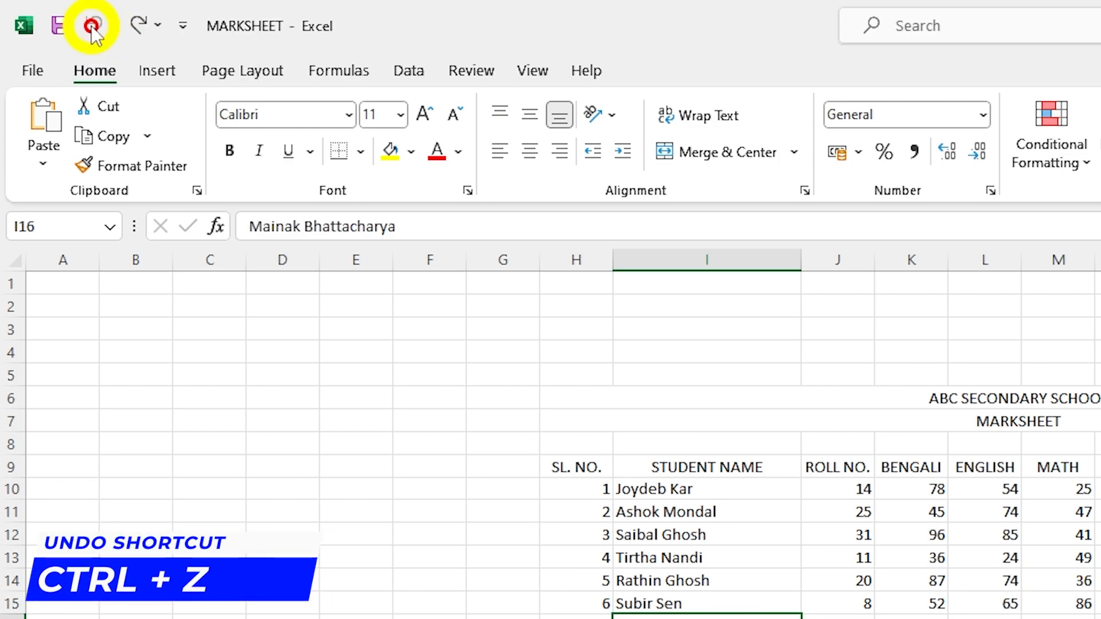
{"action": "left_click", "coordinate": [141, 29]}
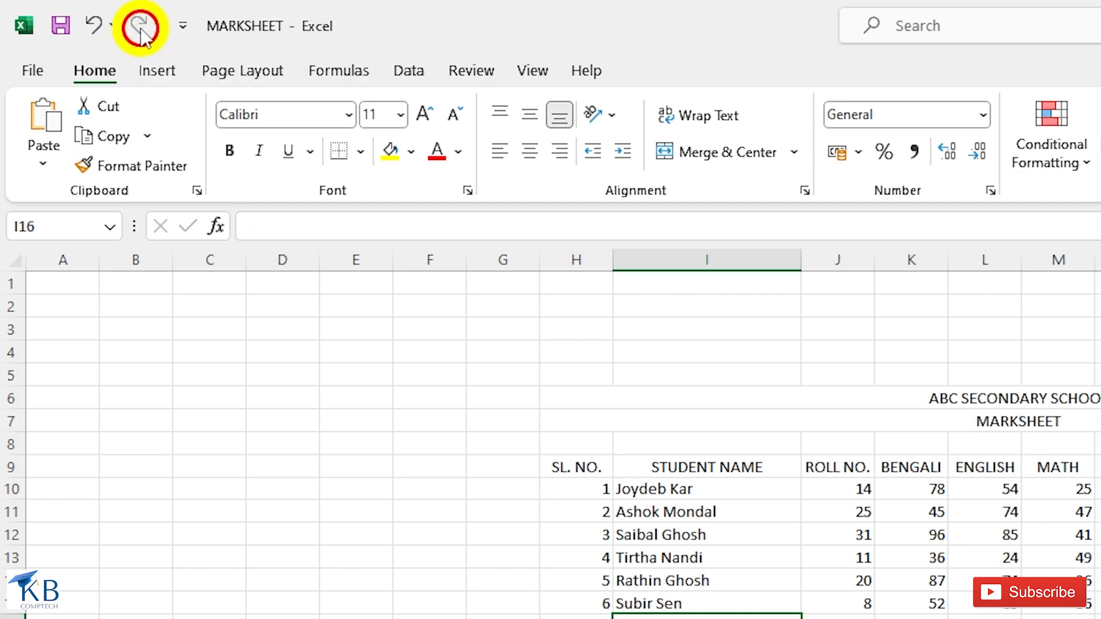
{"action": "left_click", "coordinate": [90, 29]}
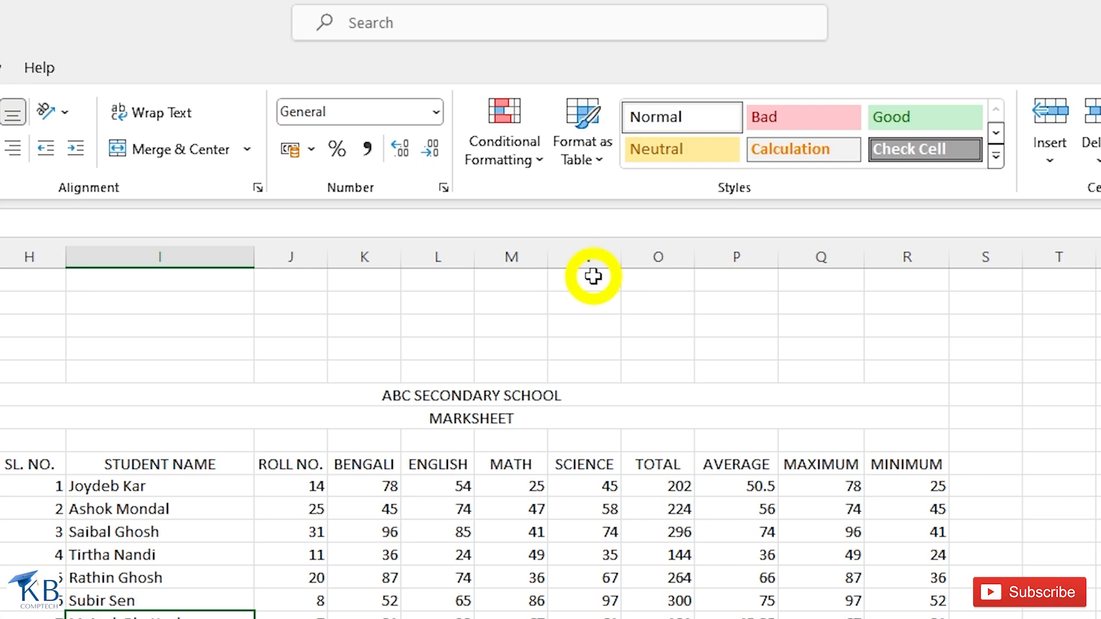
- Insert a blank column before TOTAL, then undo it
{"action": "left_click", "coordinate": [655, 275]}
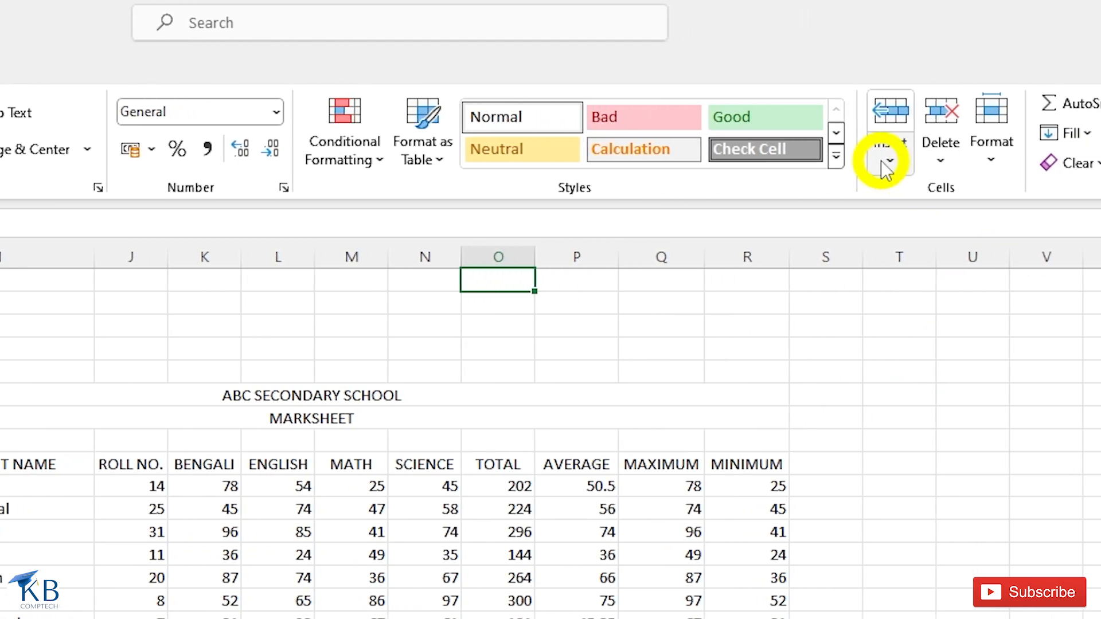
{"action": "left_click", "coordinate": [896, 160]}
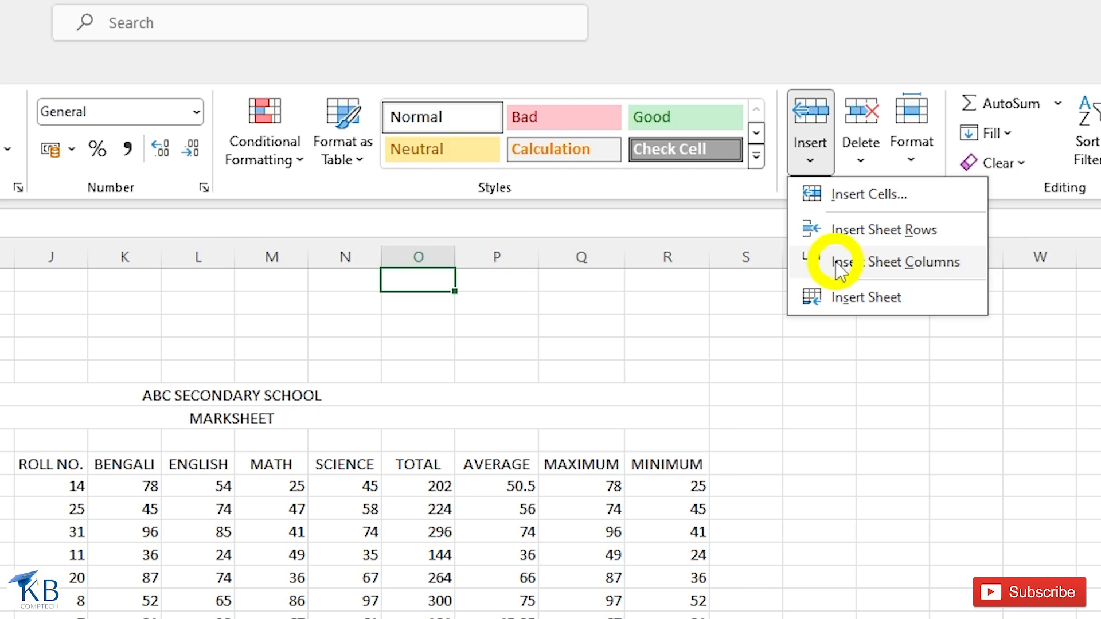
{"action": "left_click", "coordinate": [878, 267]}
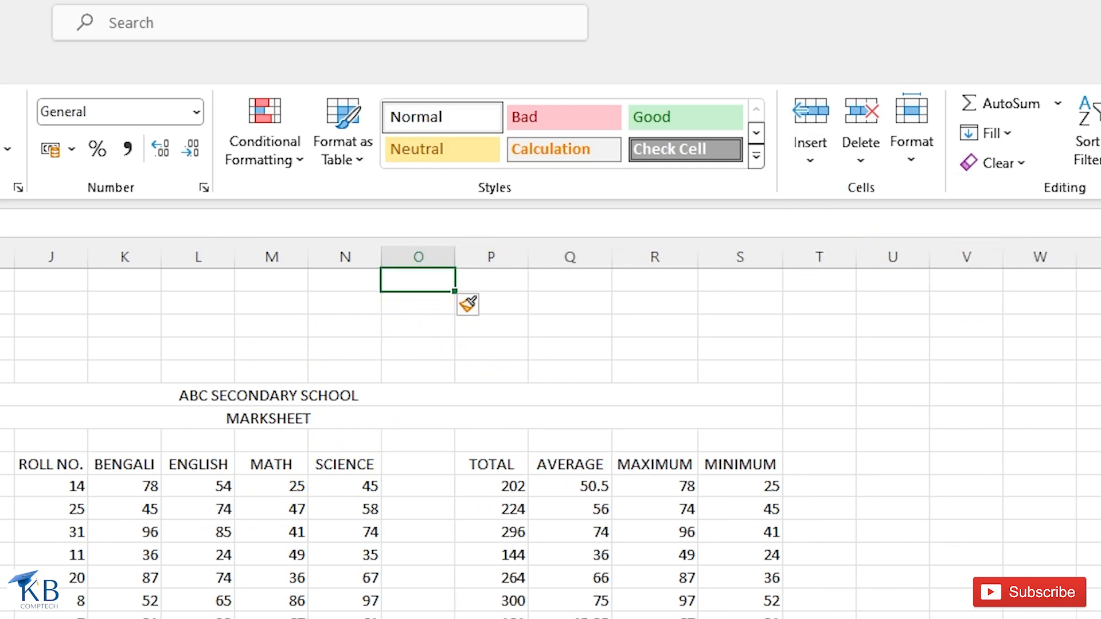
{"action": "key", "text": "ctrl+z"}
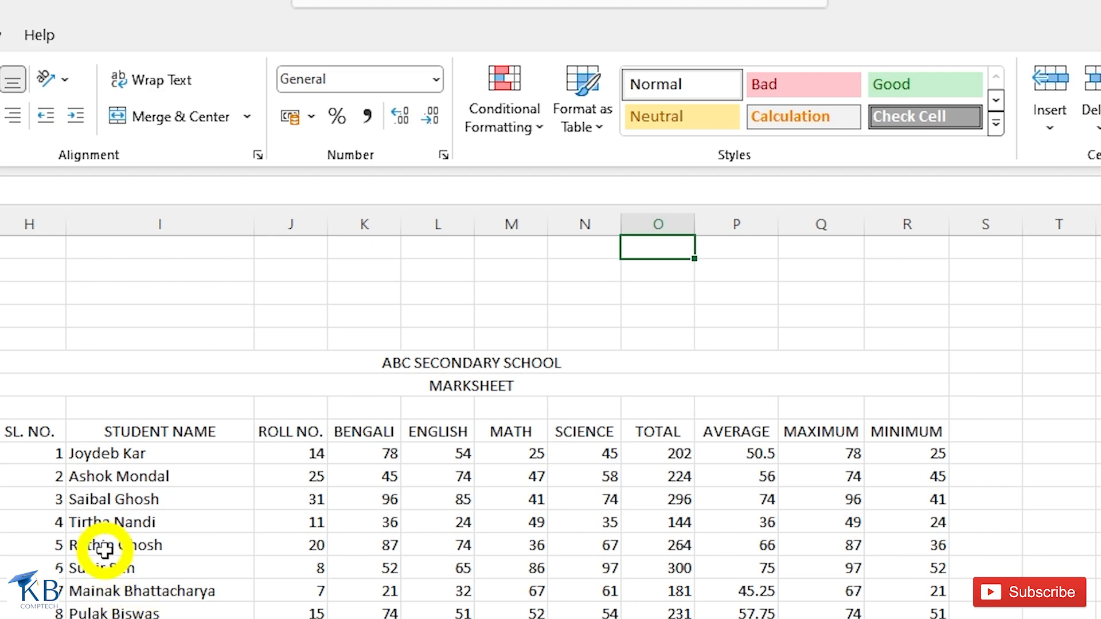
{"action": "left_click_drag", "start_coordinate": [104, 548], "coordinate": [95, 586]}
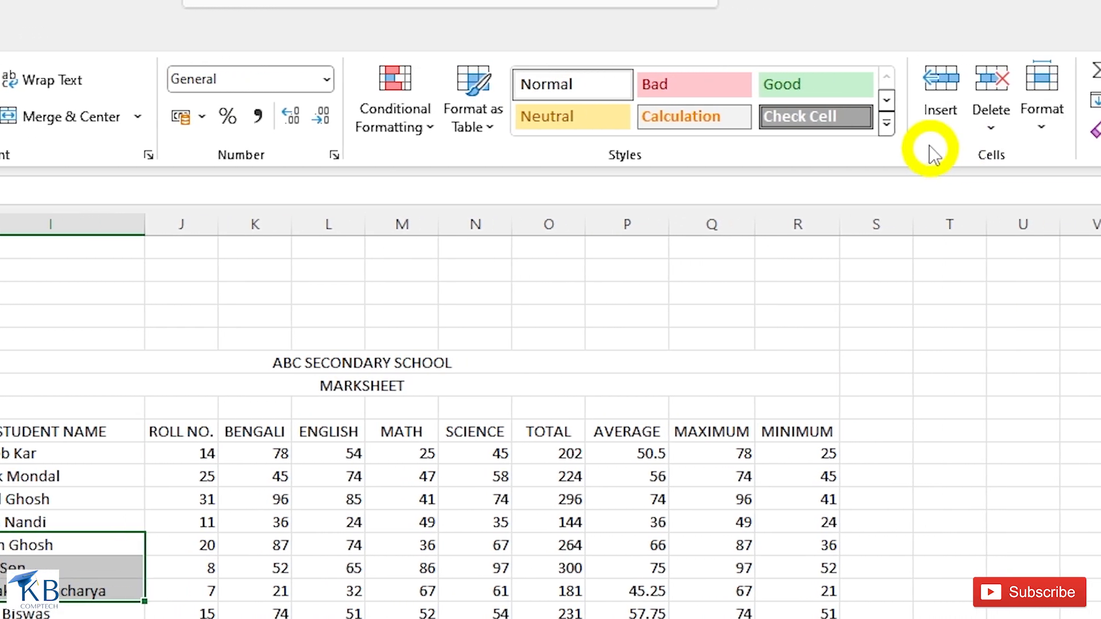
{"action": "left_click", "coordinate": [940, 127]}
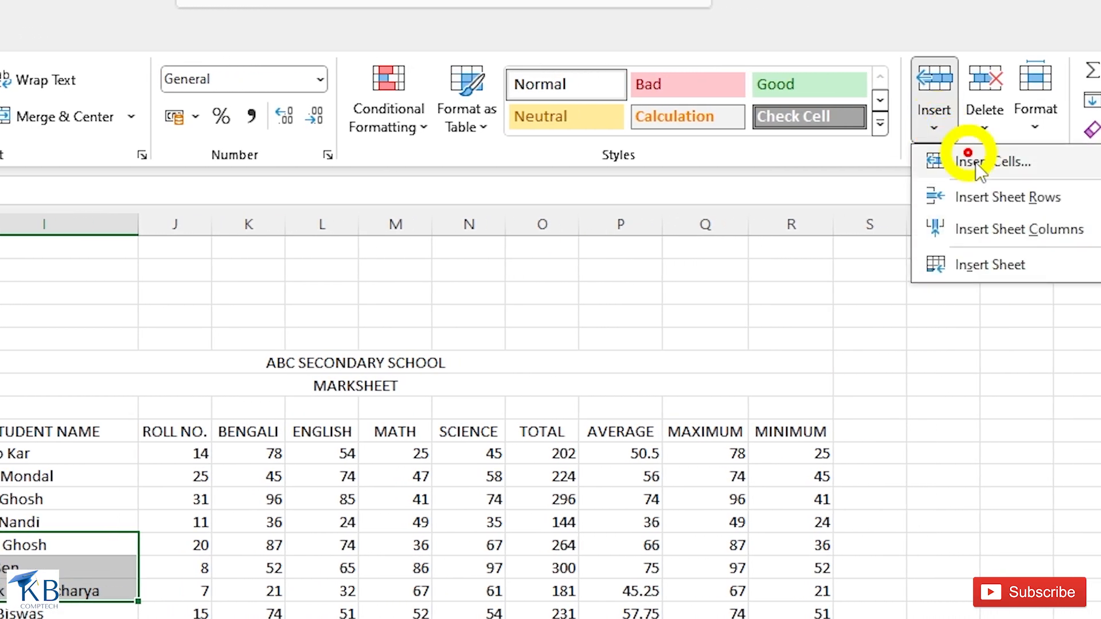
{"action": "left_click", "coordinate": [986, 195]}
{"action": "left_click", "coordinate": [75, 590]}
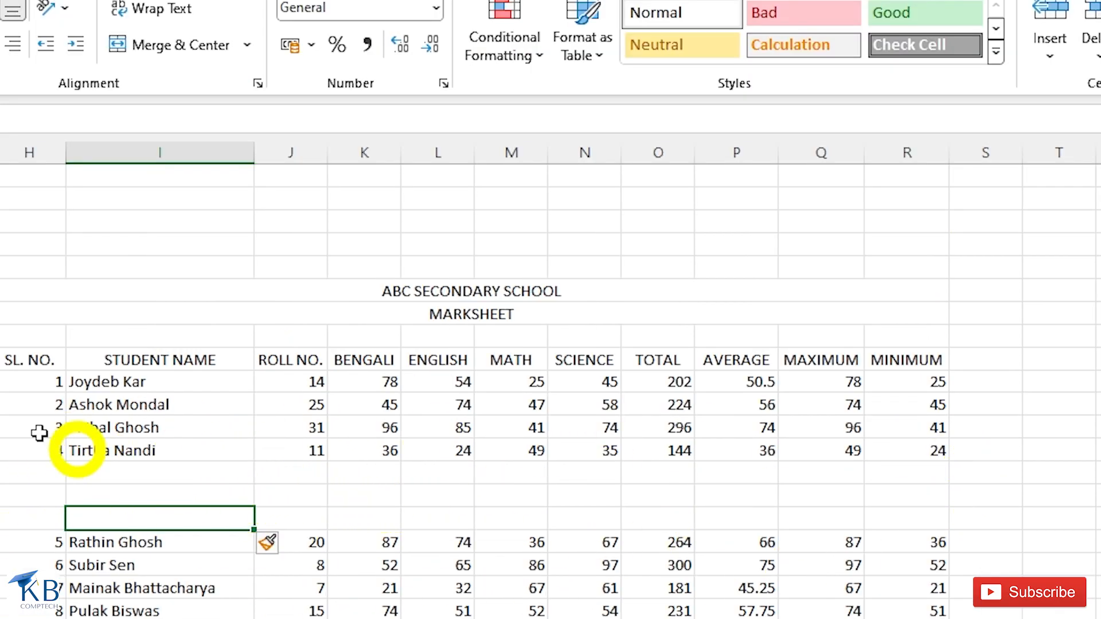
{"action": "key", "text": "ctrl+z"}
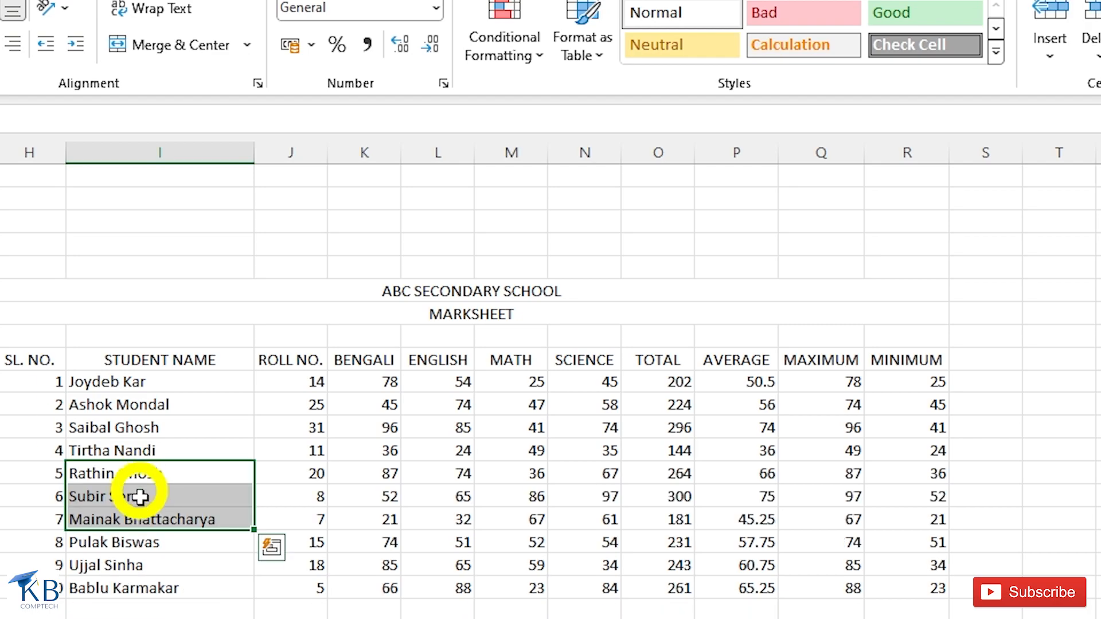
- Insert three blank columns (O to Q) before TOTAL, then undo them
{"action": "left_click", "coordinate": [139, 495]}
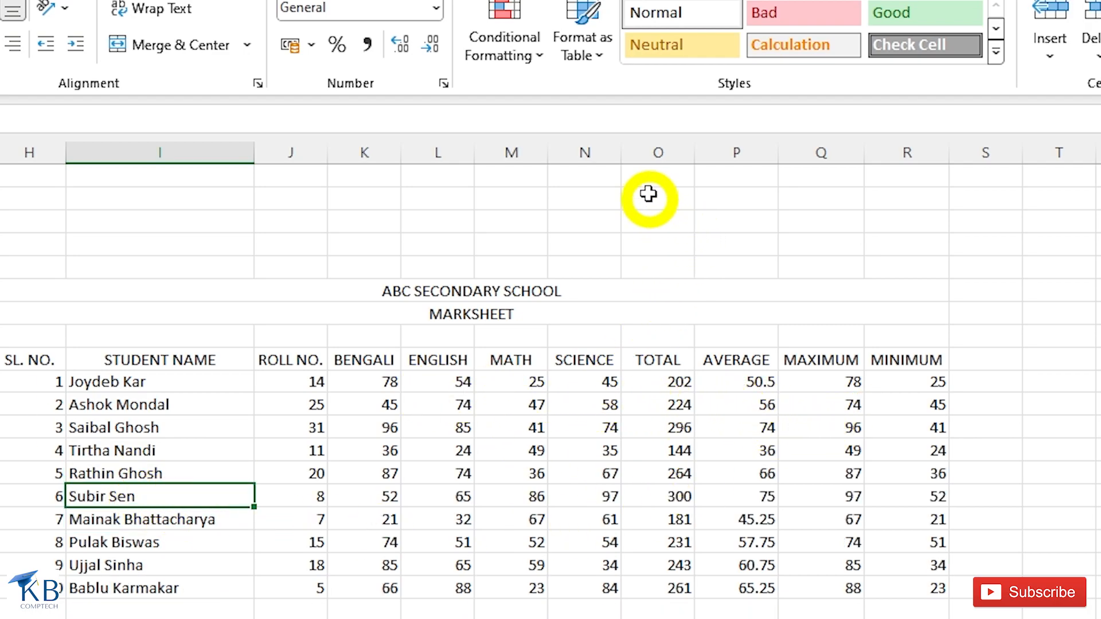
{"action": "left_click_drag", "start_coordinate": [640, 177], "coordinate": [818, 180]}
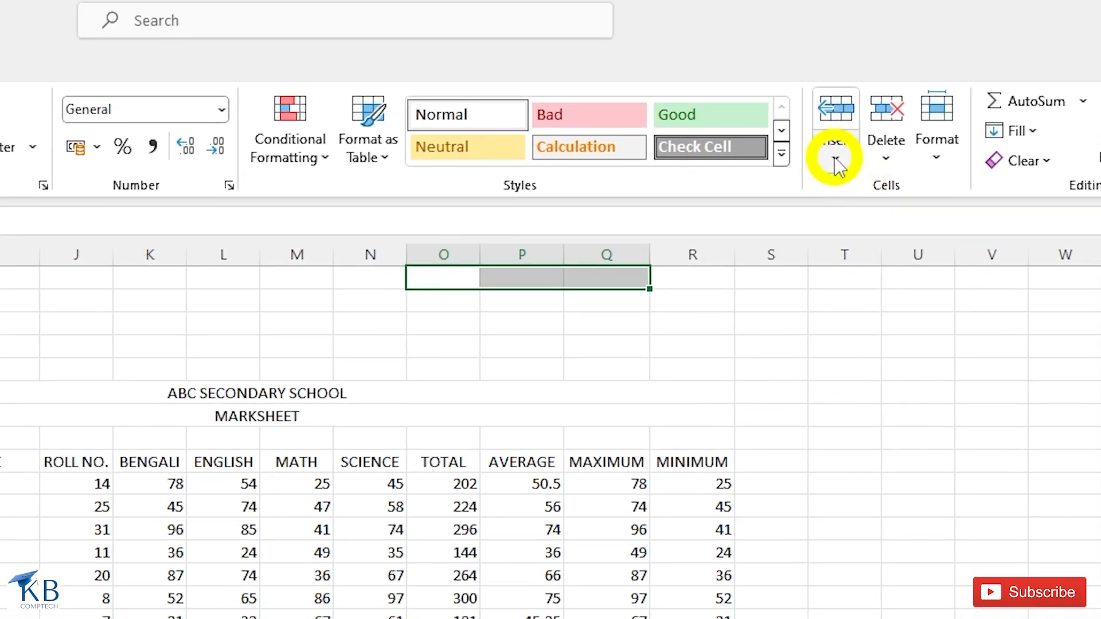
{"action": "left_click", "coordinate": [835, 164]}
{"action": "left_click", "coordinate": [887, 261]}
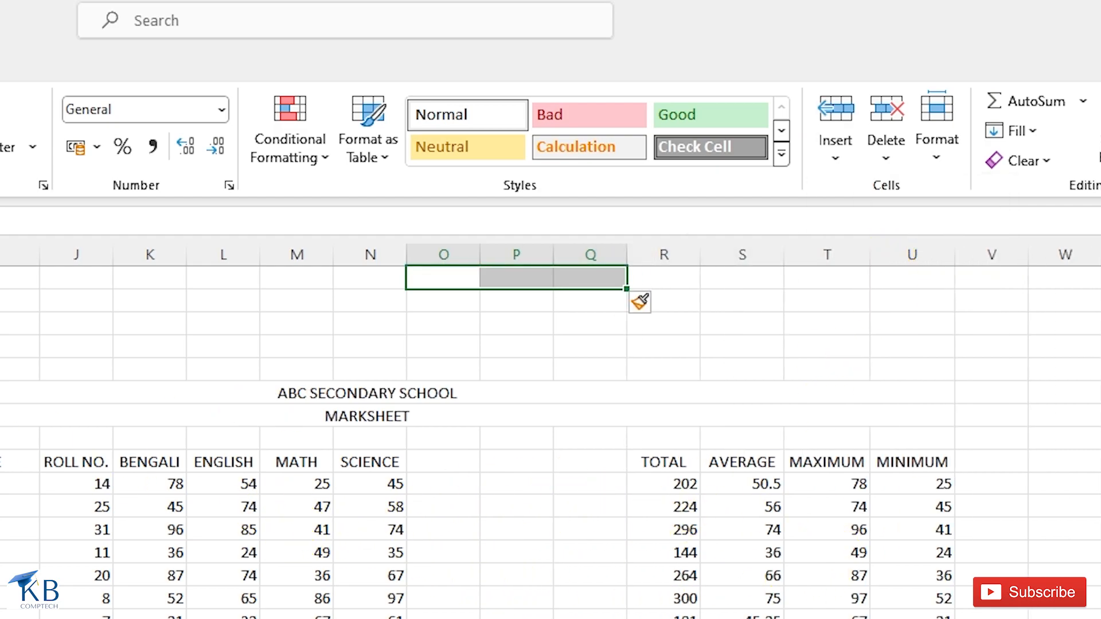
{"action": "key", "text": "ctrl+z"}
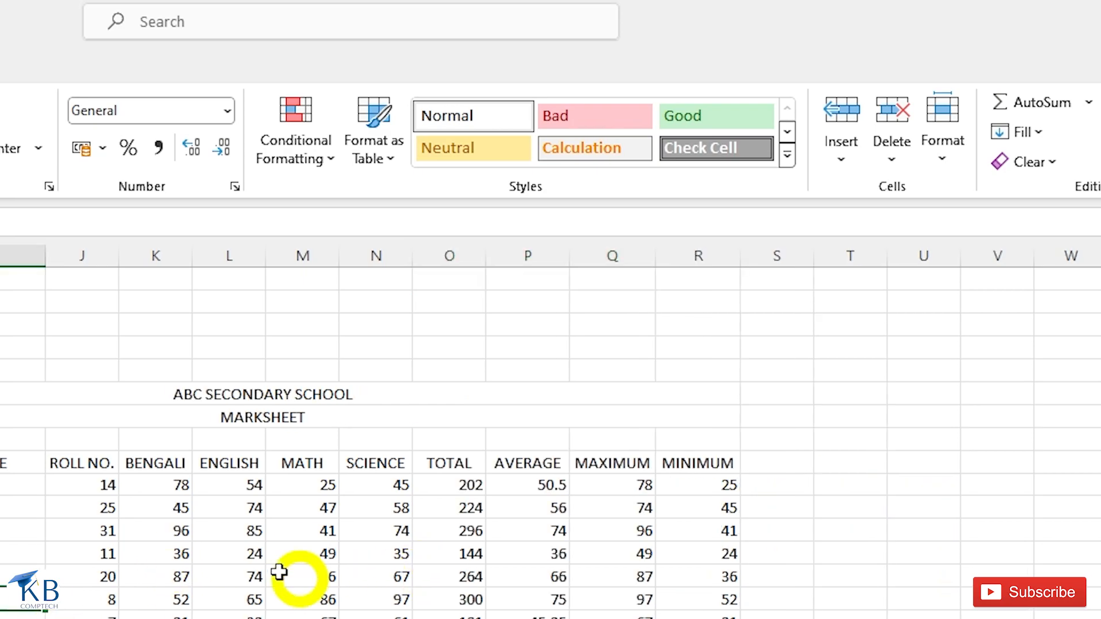
- Insert a cell shifting the names down through the Insert dialog, then undo it
{"action": "left_click", "coordinate": [843, 158]}
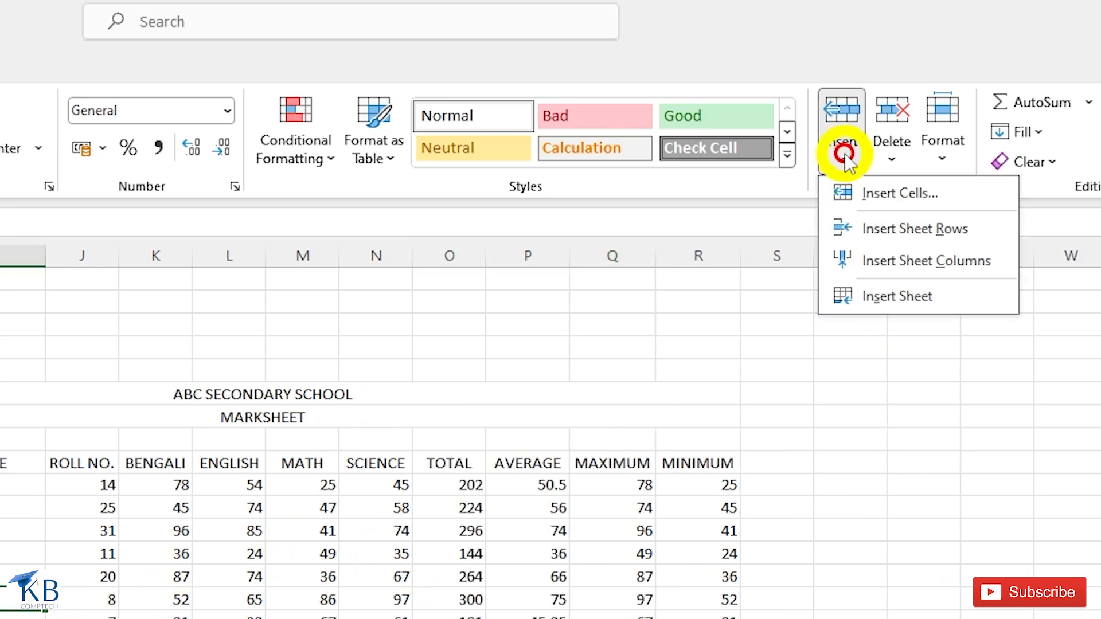
{"action": "left_click", "coordinate": [906, 197]}
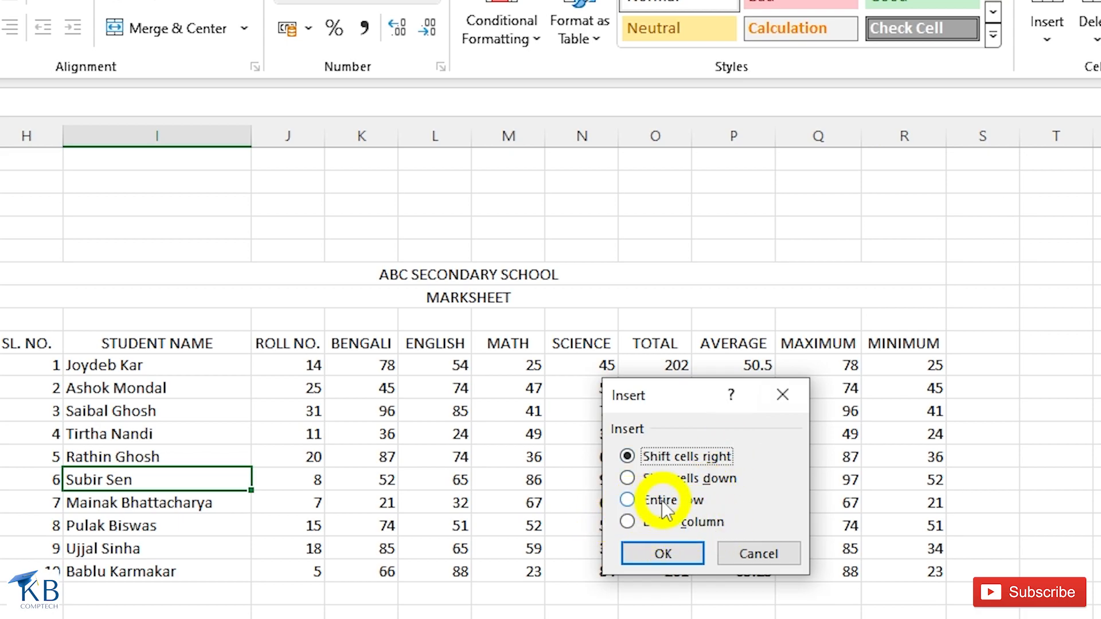
{"action": "left_click", "coordinate": [628, 500]}
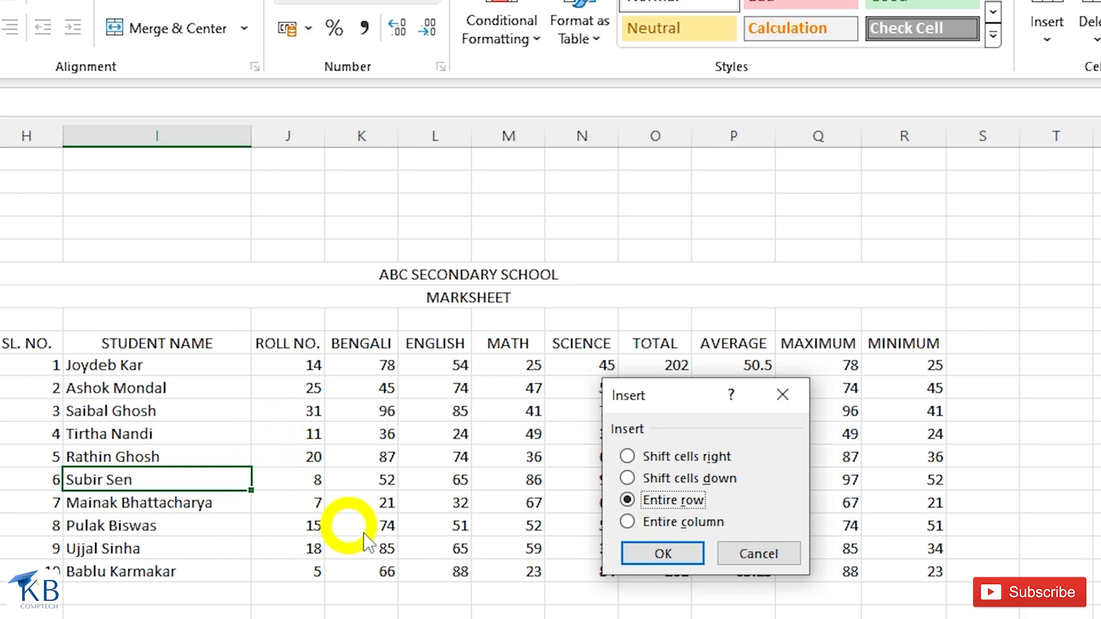
{"action": "left_click", "coordinate": [628, 522]}
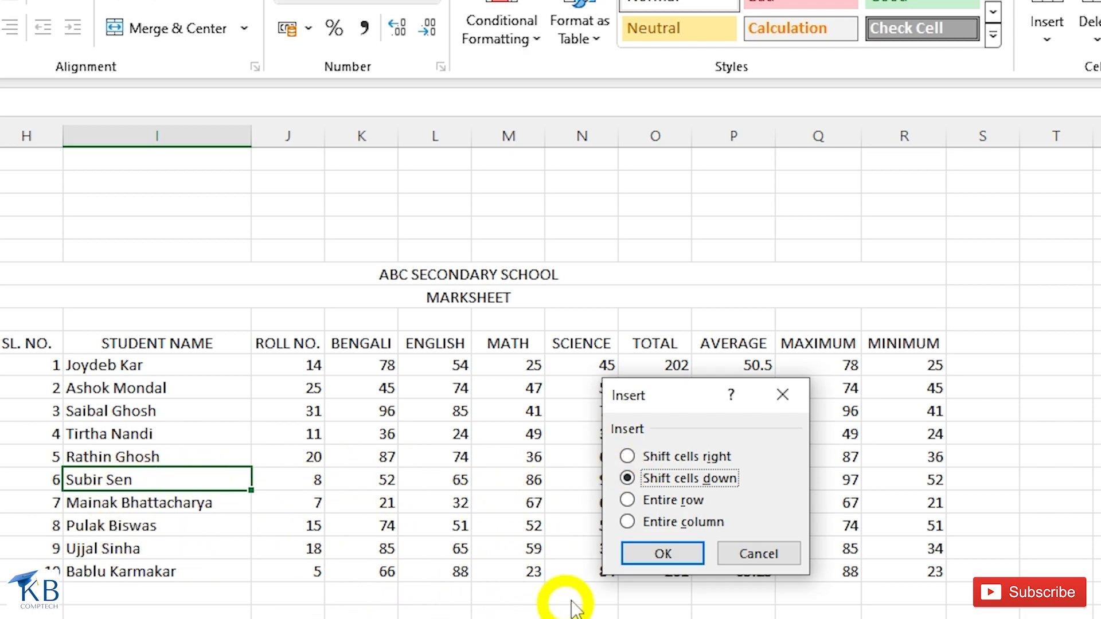
{"action": "left_click", "coordinate": [663, 554]}
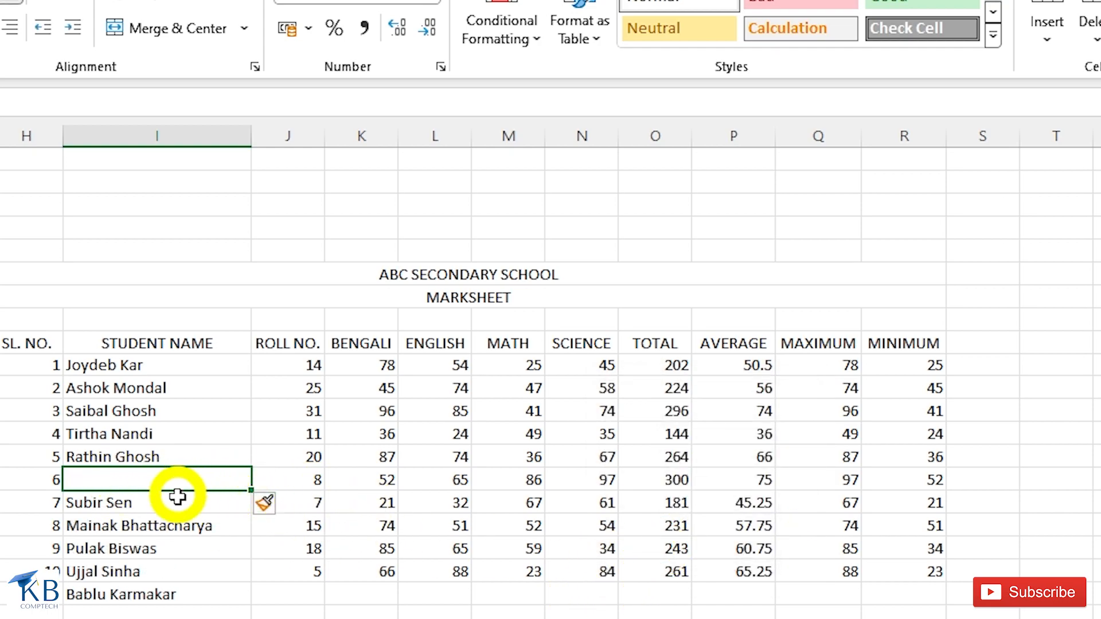
{"action": "key", "text": "ctrl+z"}
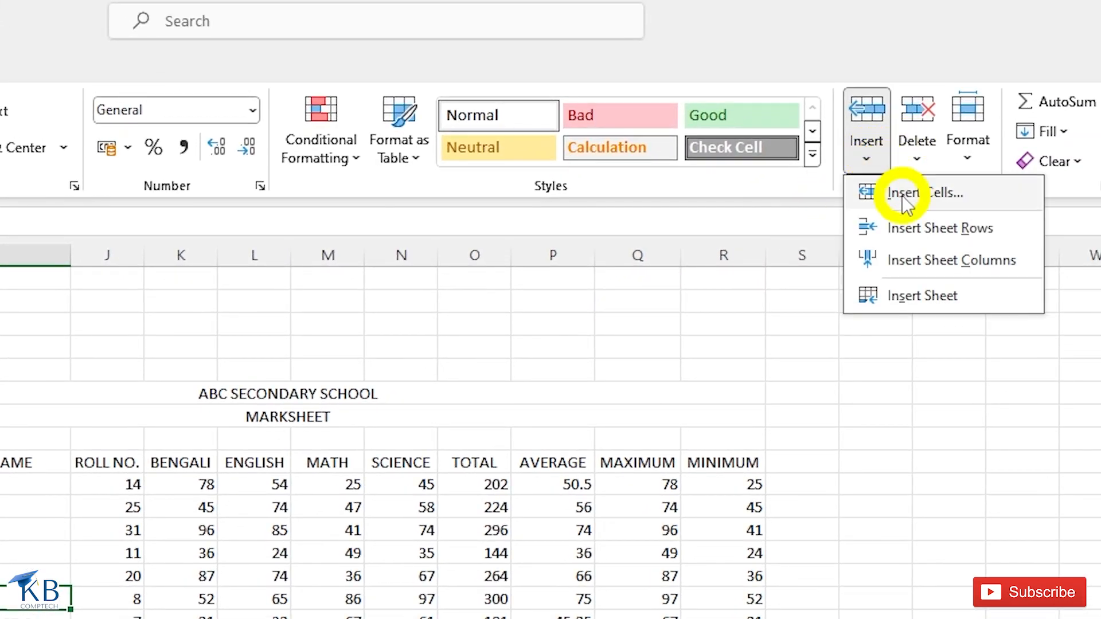
{"action": "left_click", "coordinate": [904, 193]}
{"action": "left_click_drag", "start_coordinate": [501, 516], "coordinate": [358, 618]}
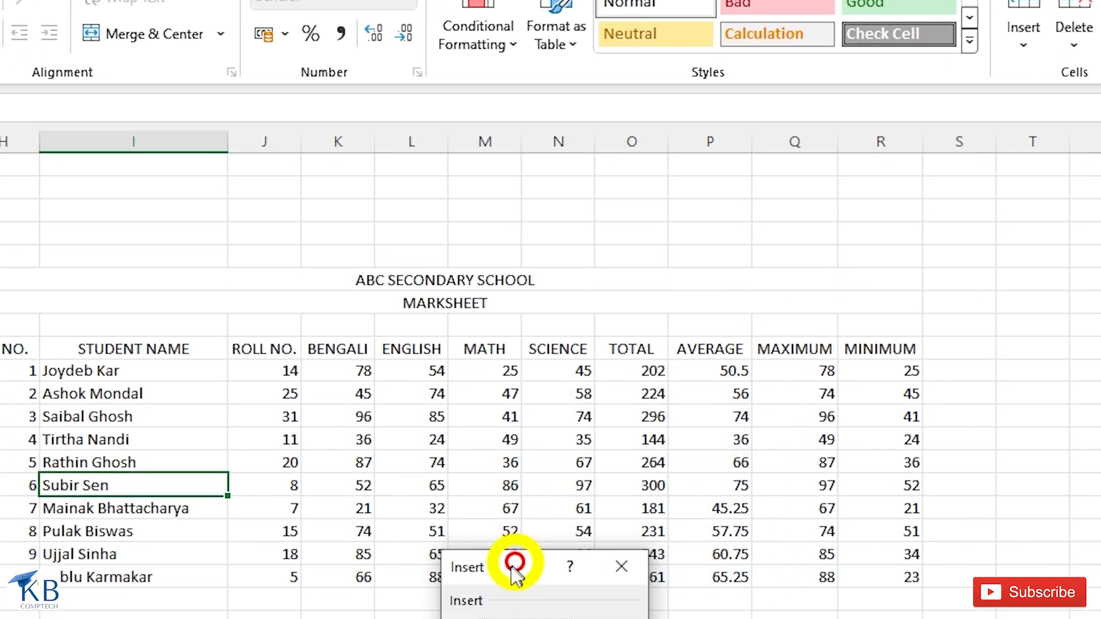
{"action": "left_click_drag", "start_coordinate": [512, 566], "coordinate": [467, 618]}
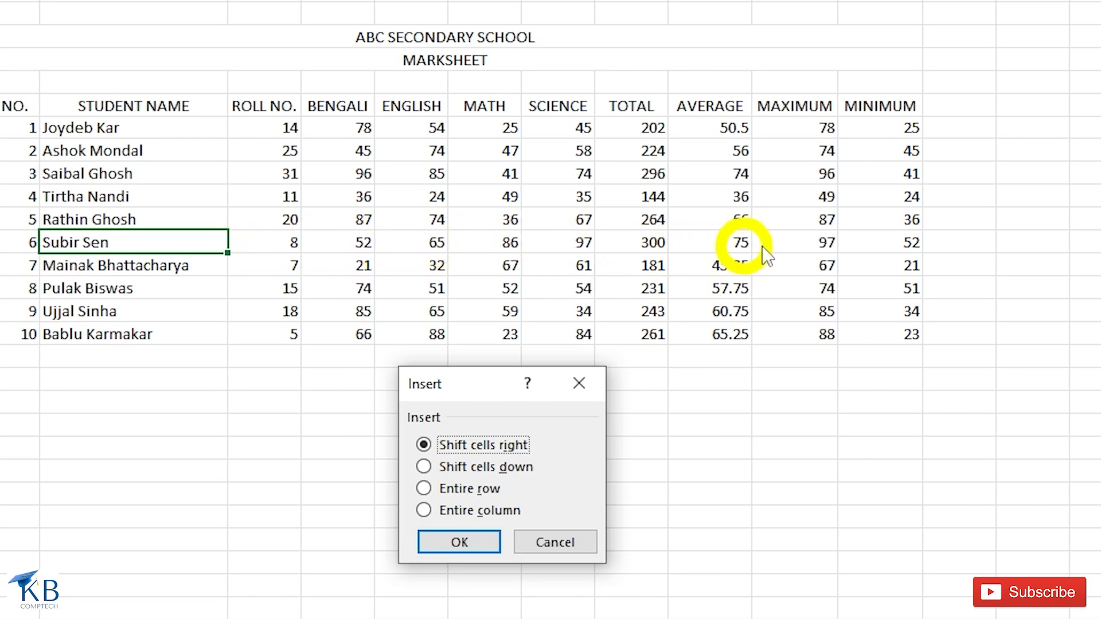
{"action": "left_click", "coordinate": [467, 542]}
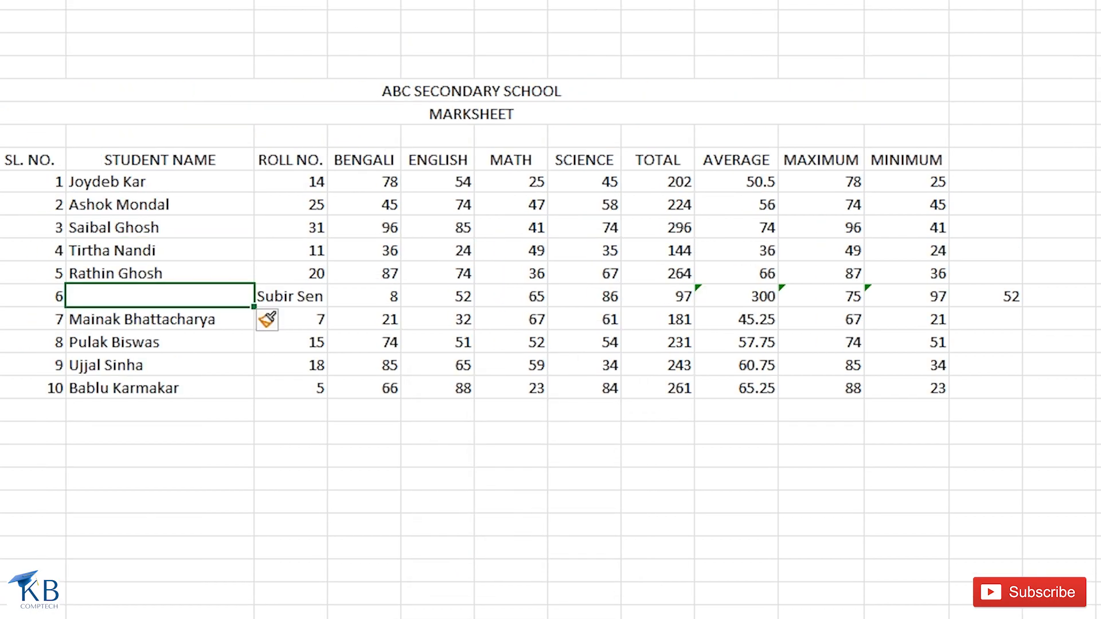
{"action": "key", "text": "ctrl+z"}
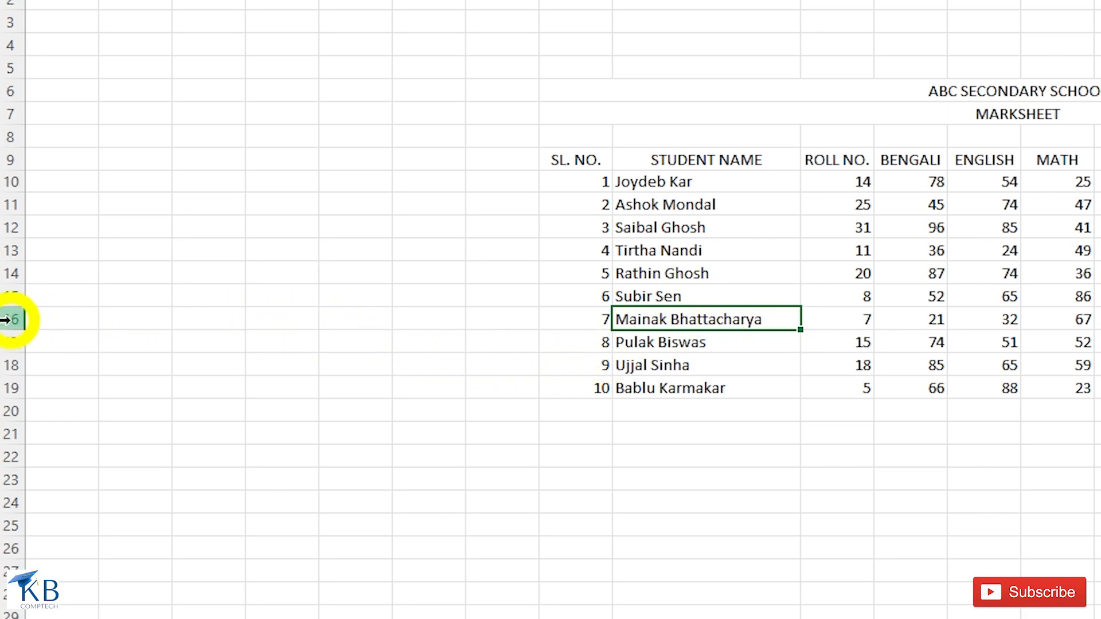
- From right-click menus, insert a row at row 16 and a column before TOTAL, undoing each
{"action": "right_click", "coordinate": [10, 319]}
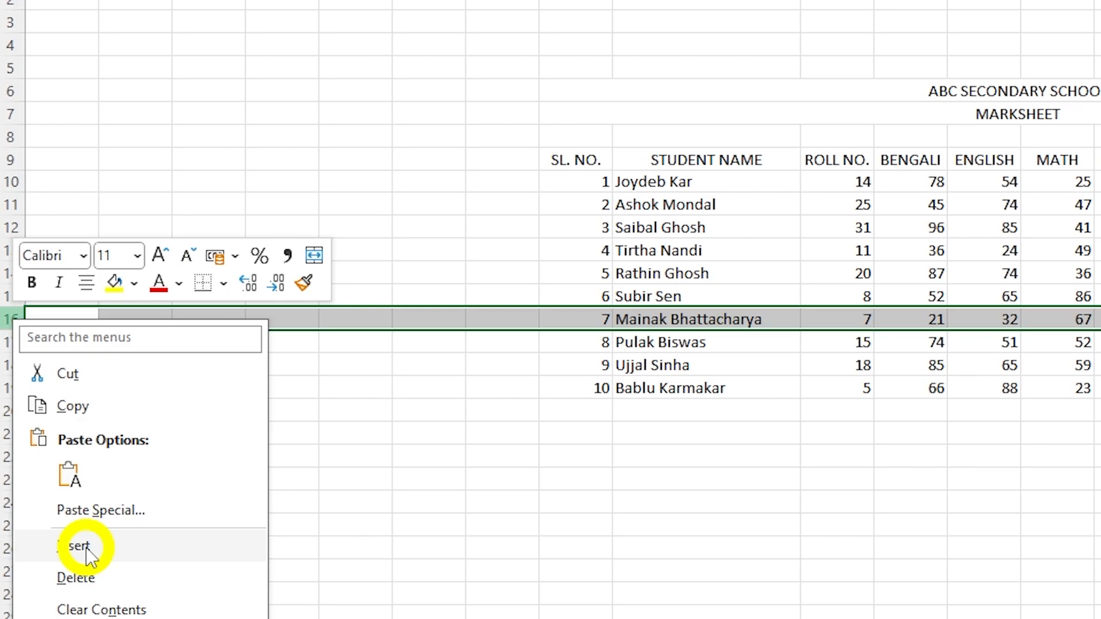
{"action": "left_click", "coordinate": [80, 546]}
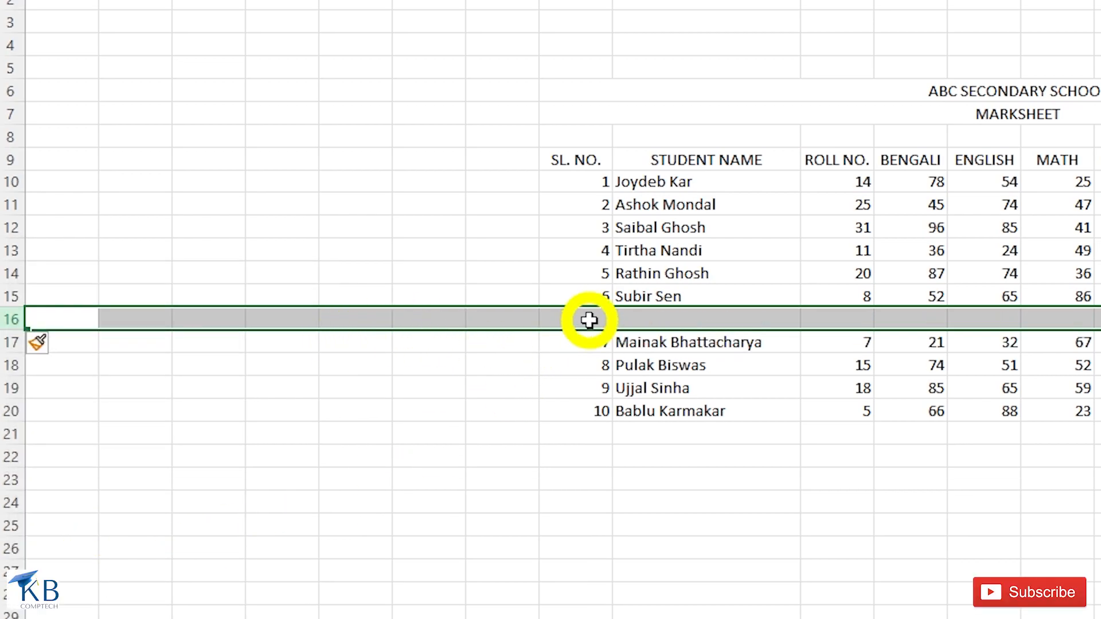
{"action": "key", "text": "ctrl+z"}
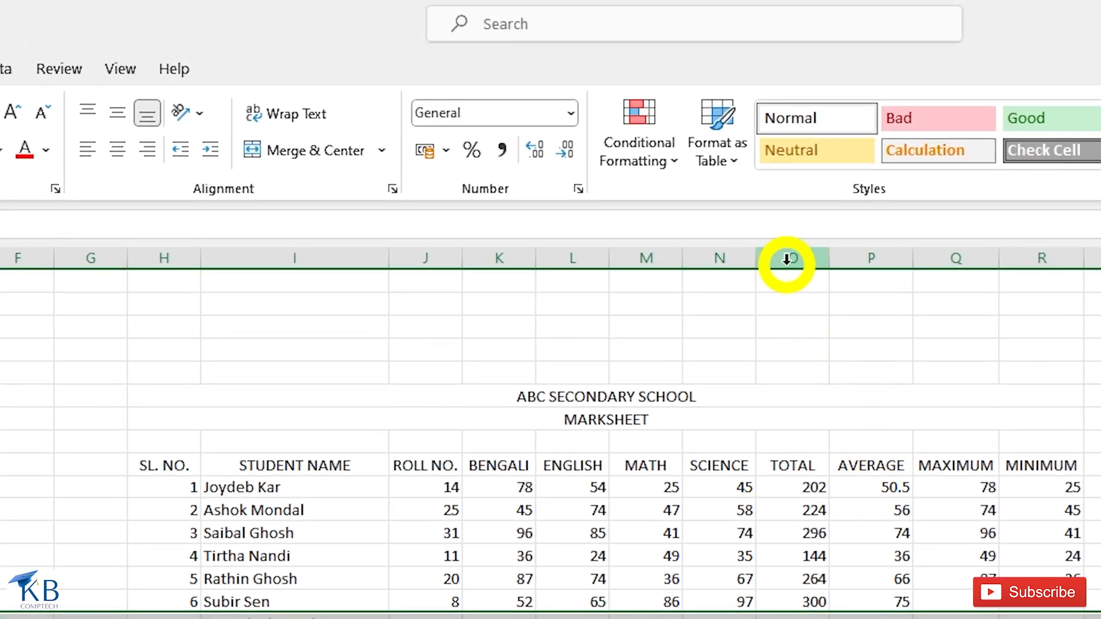
{"action": "right_click", "coordinate": [788, 261]}
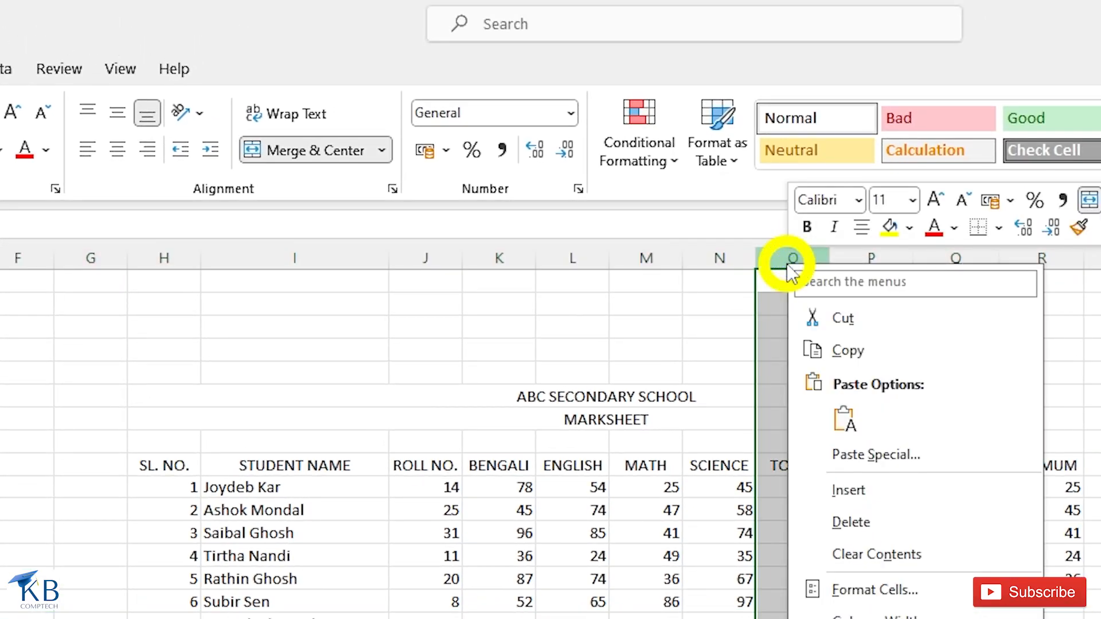
{"action": "left_click", "coordinate": [857, 491]}
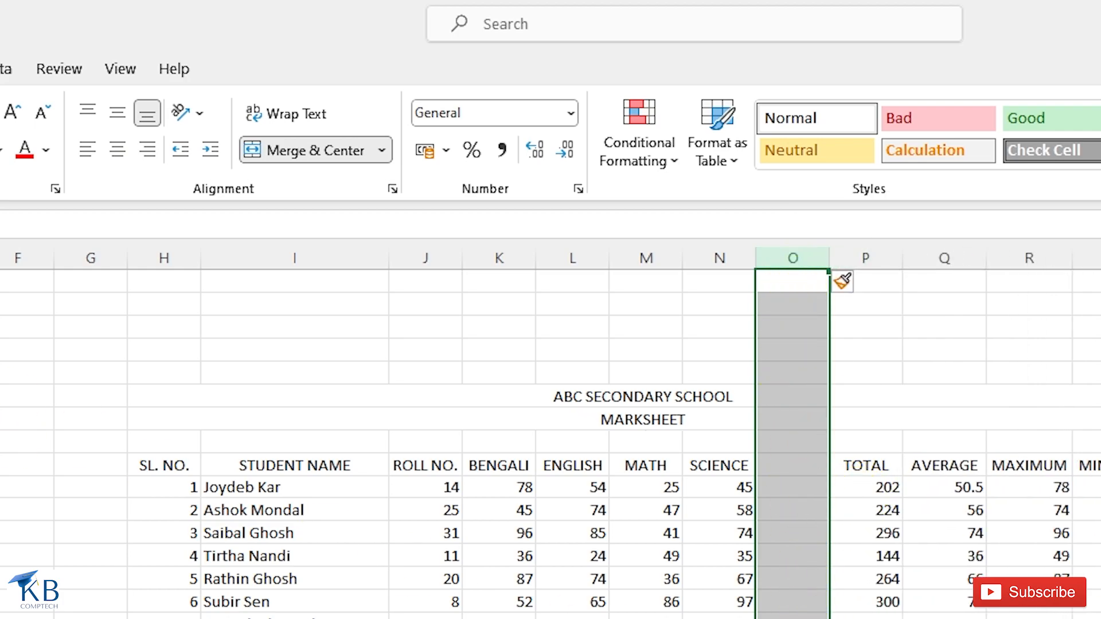
{"action": "key", "text": "ctrl+z"}
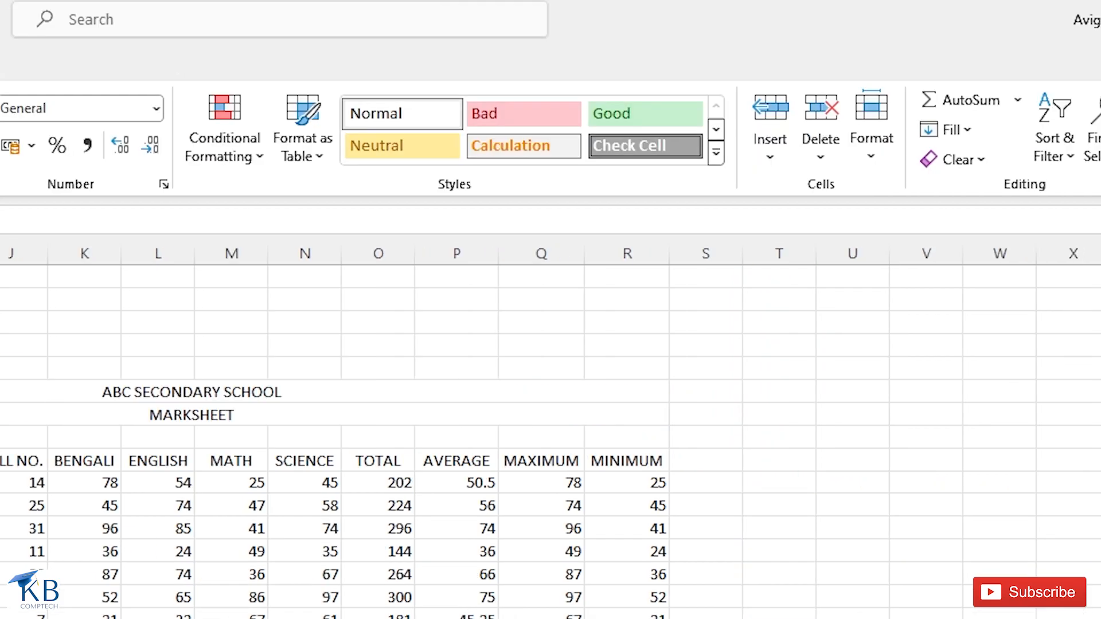
- Add a new blank worksheet, Sheet2, from the Insert list
{"action": "left_click", "coordinate": [386, 582]}
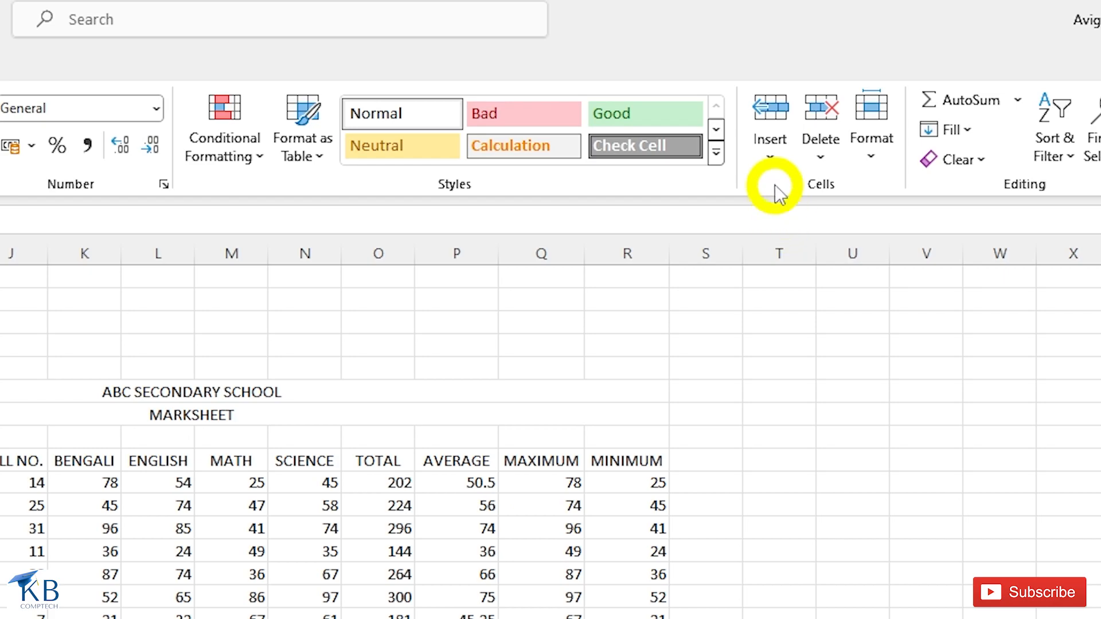
{"action": "left_click", "coordinate": [774, 154]}
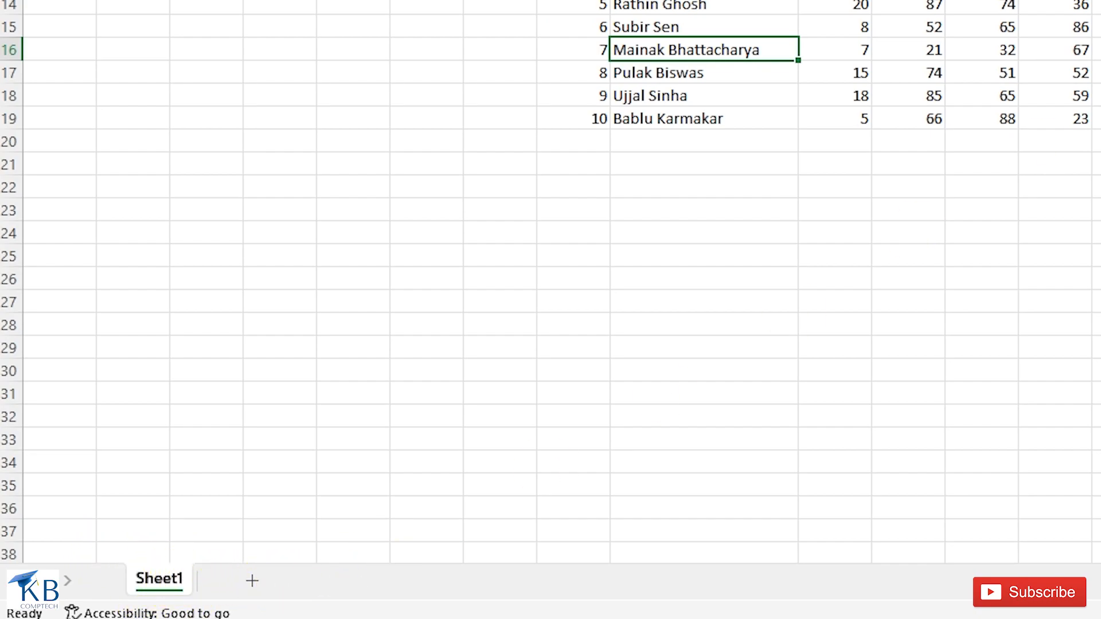
{"action": "left_click", "coordinate": [252, 582]}
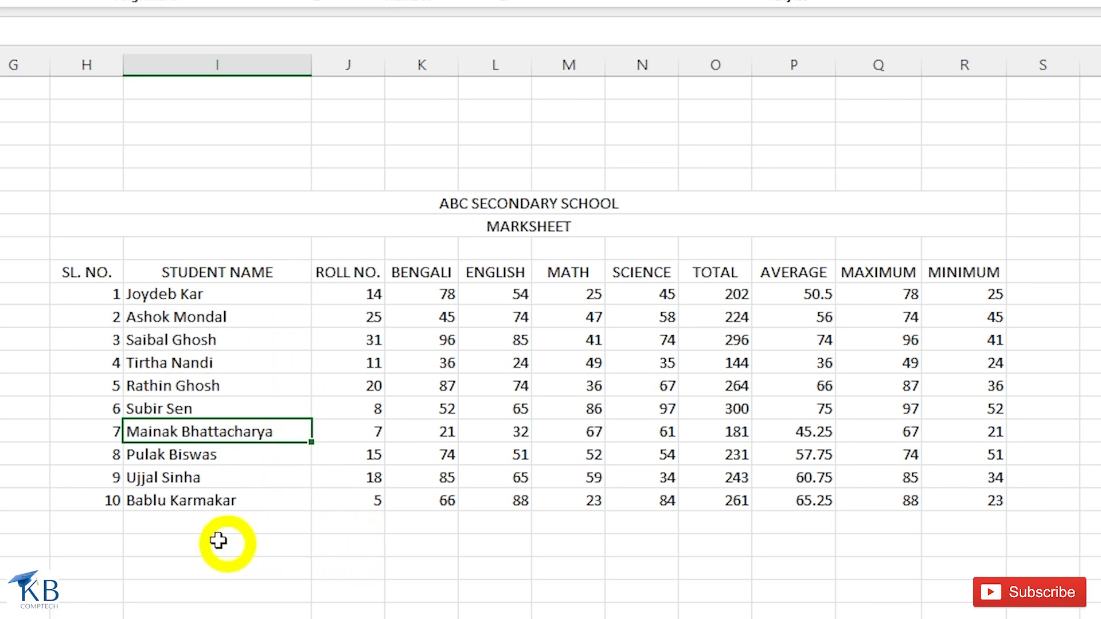
{"action": "left_click", "coordinate": [152, 410]}
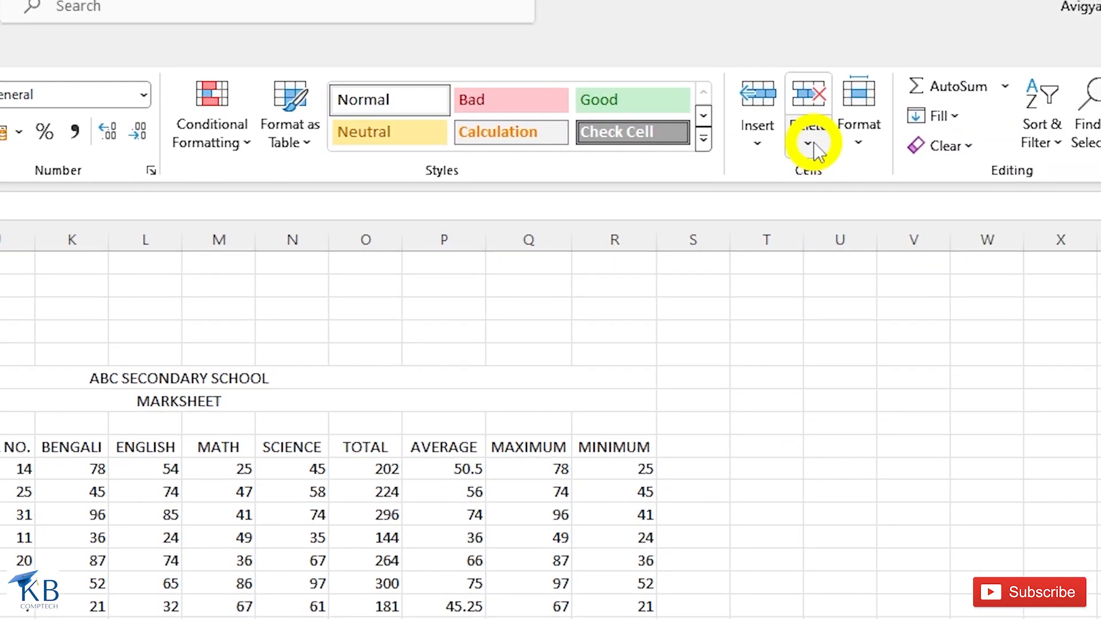
{"action": "left_click", "coordinate": [813, 145]}
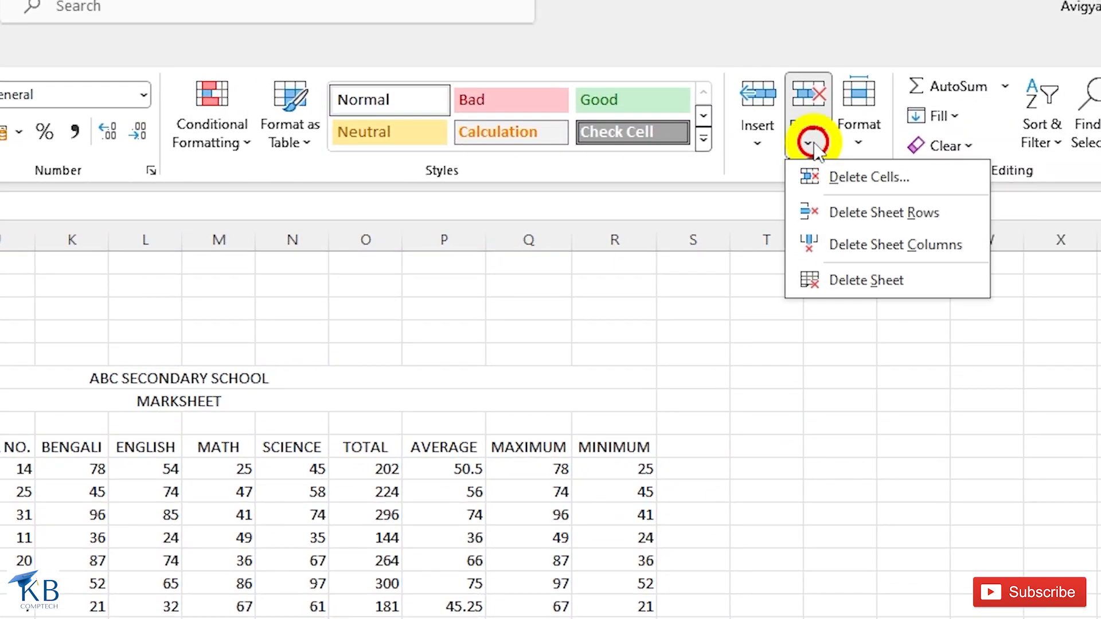
{"action": "left_click", "coordinate": [860, 218]}
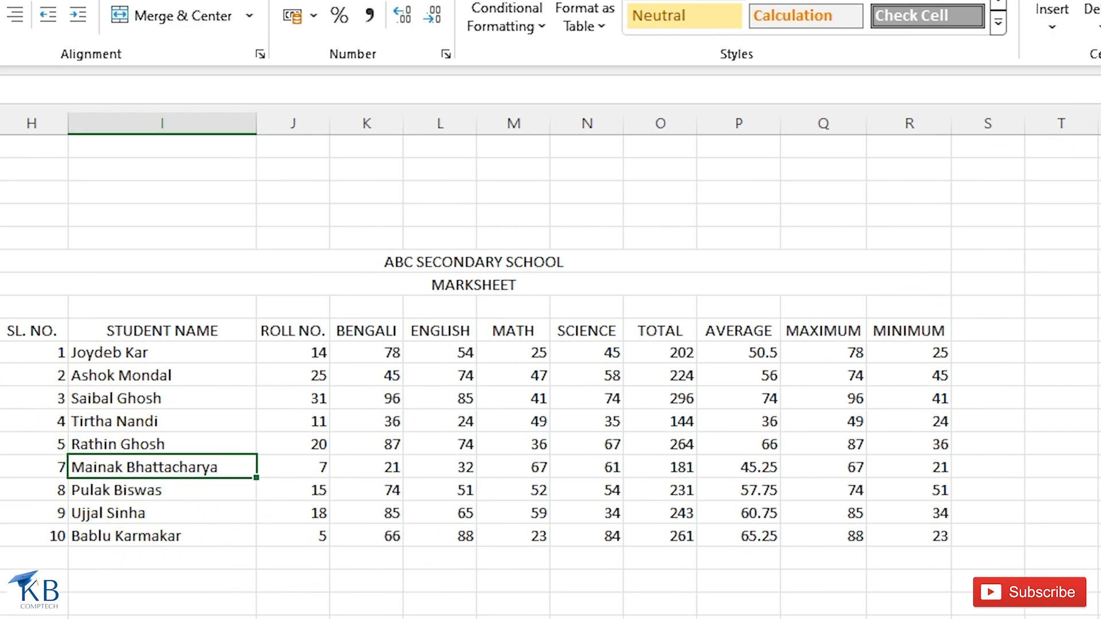
{"action": "key", "text": "ctrl+z"}
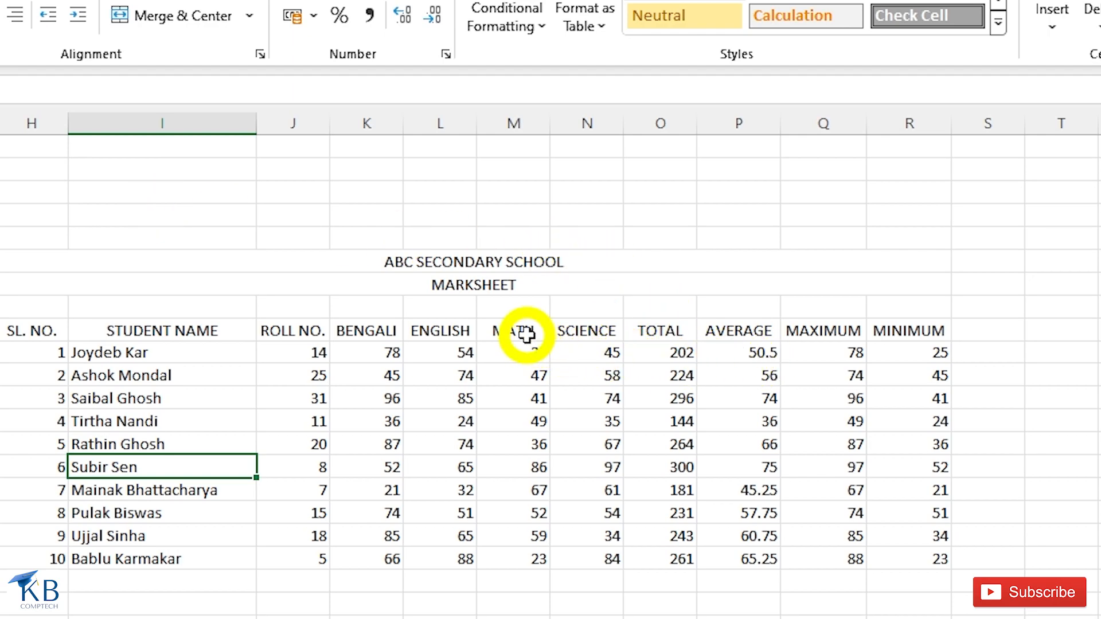
{"action": "left_click", "coordinate": [509, 171]}
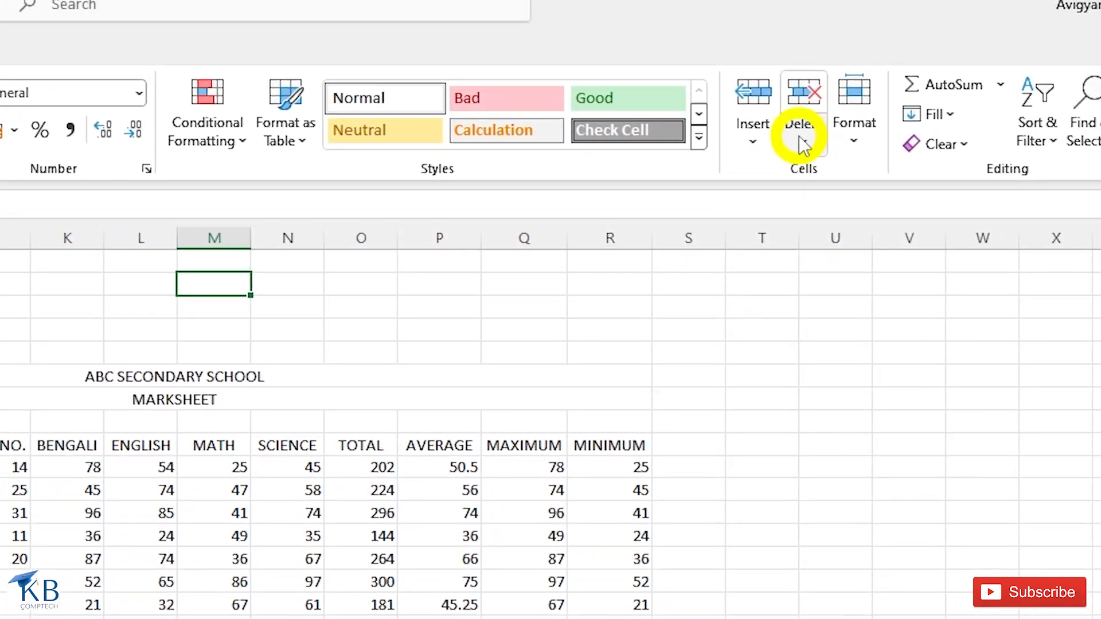
{"action": "left_click", "coordinate": [802, 143]}
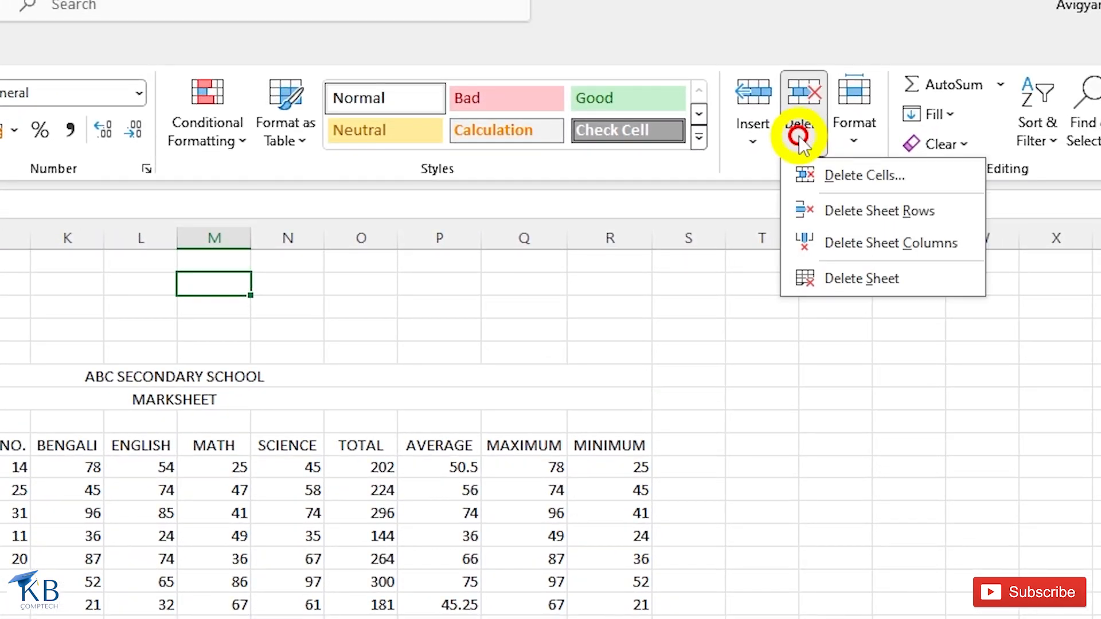
{"action": "left_click", "coordinate": [863, 258]}
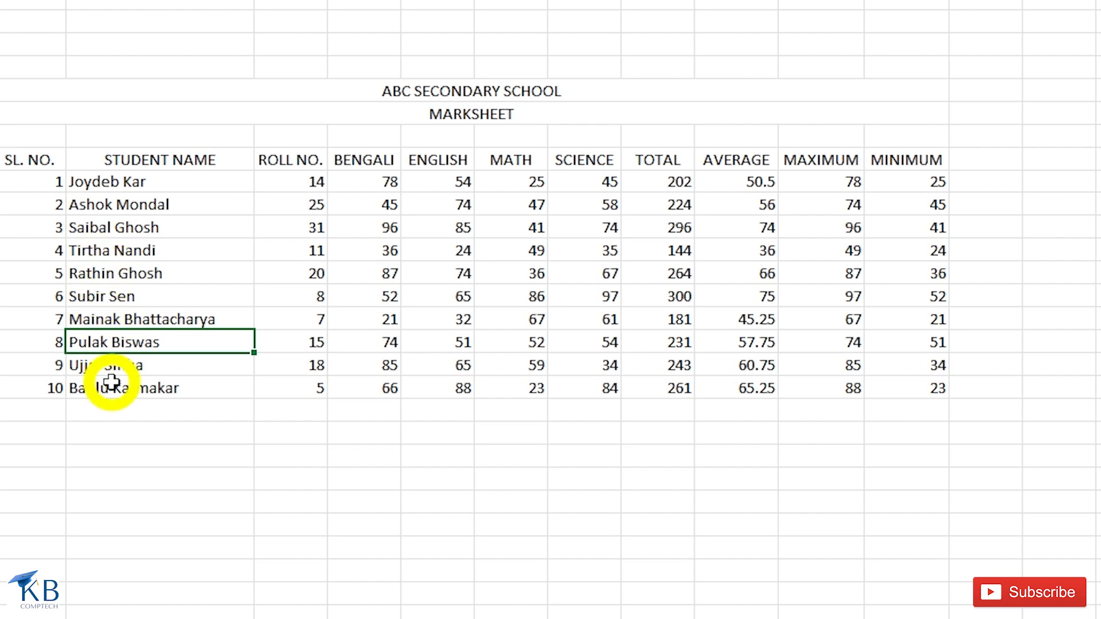
{"action": "left_click_drag", "start_coordinate": [121, 277], "coordinate": [119, 319]}
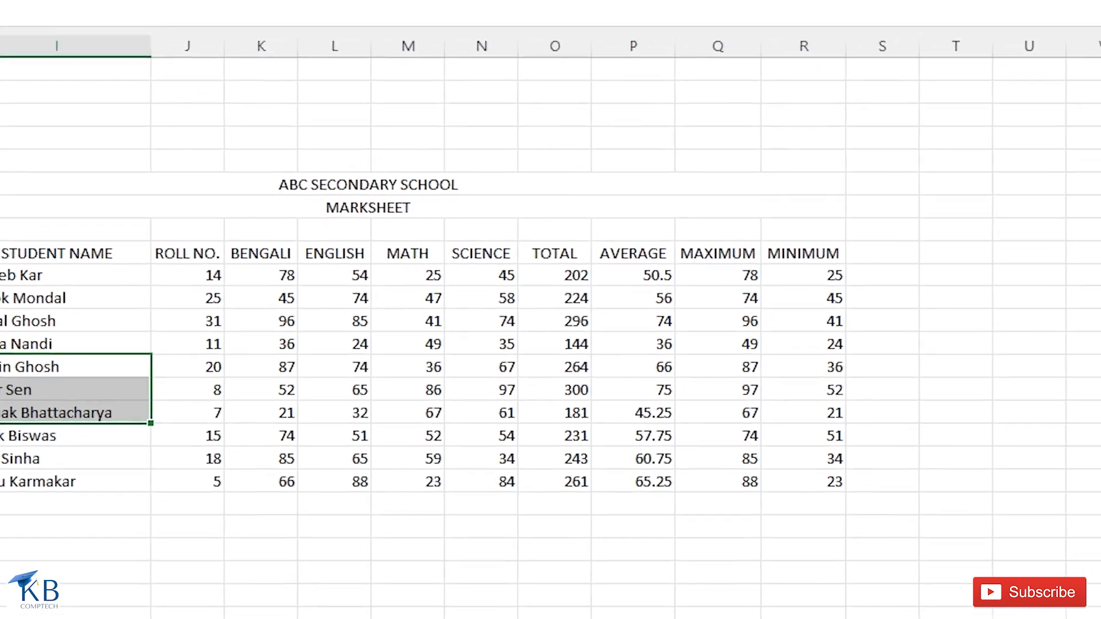
{"action": "left_click", "coordinate": [783, 141]}
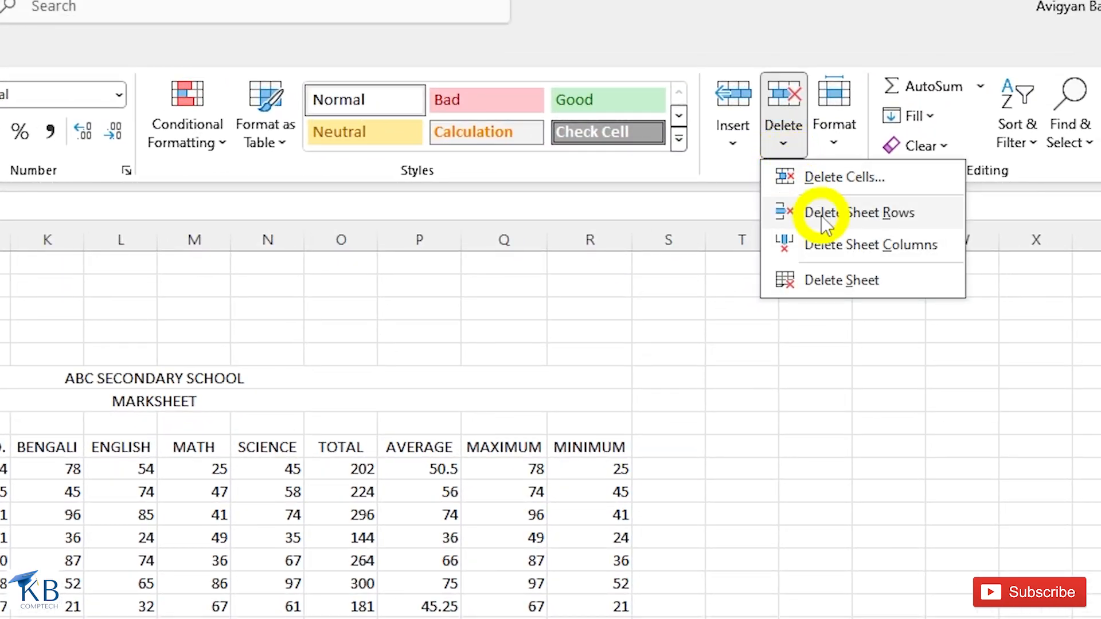
{"action": "left_click", "coordinate": [826, 224]}
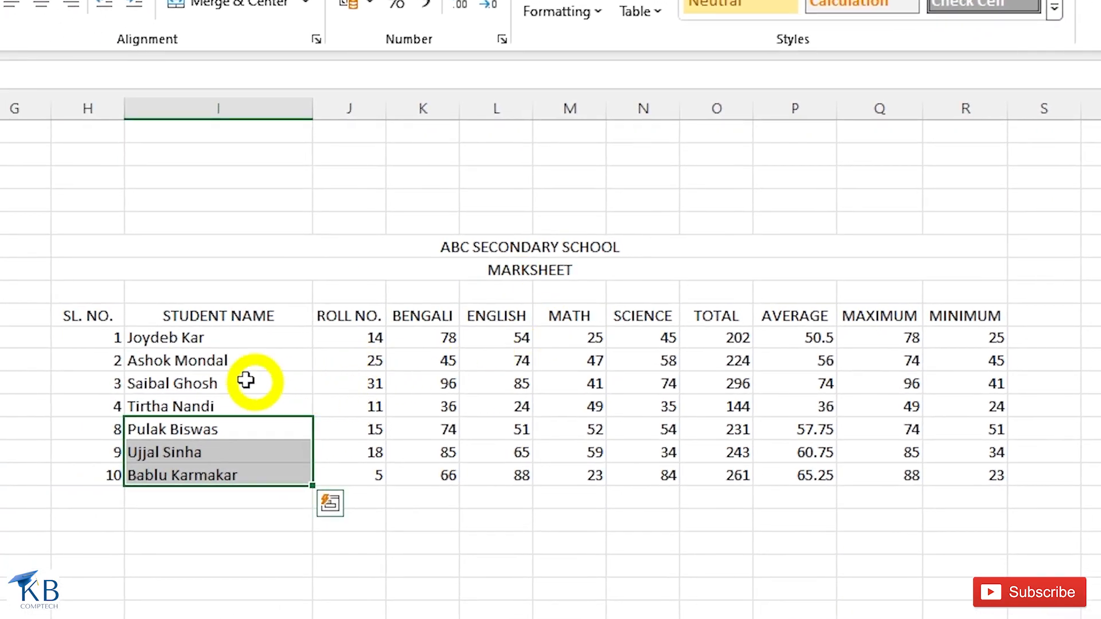
{"action": "key", "text": "ctrl+z"}
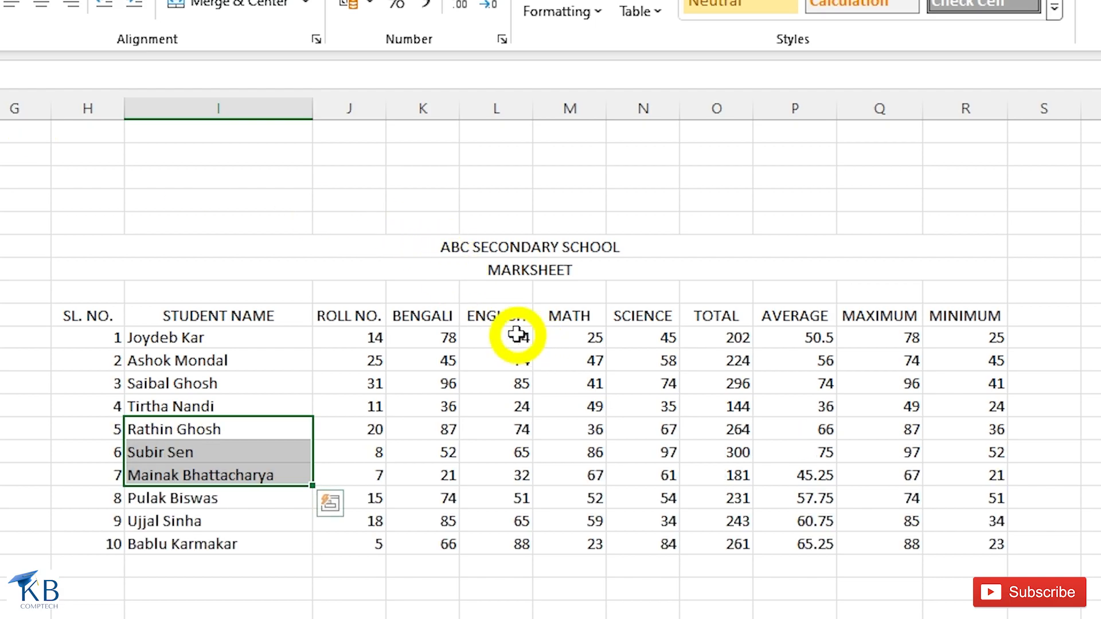
{"action": "left_click_drag", "start_coordinate": [498, 316], "coordinate": [649, 321]}
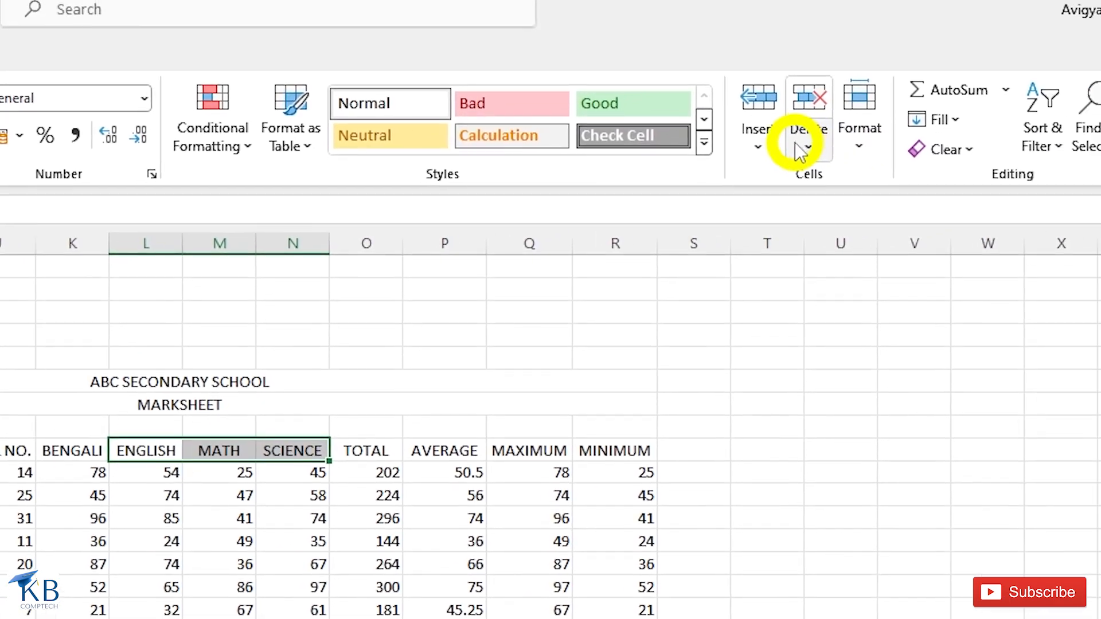
{"action": "left_click", "coordinate": [789, 150]}
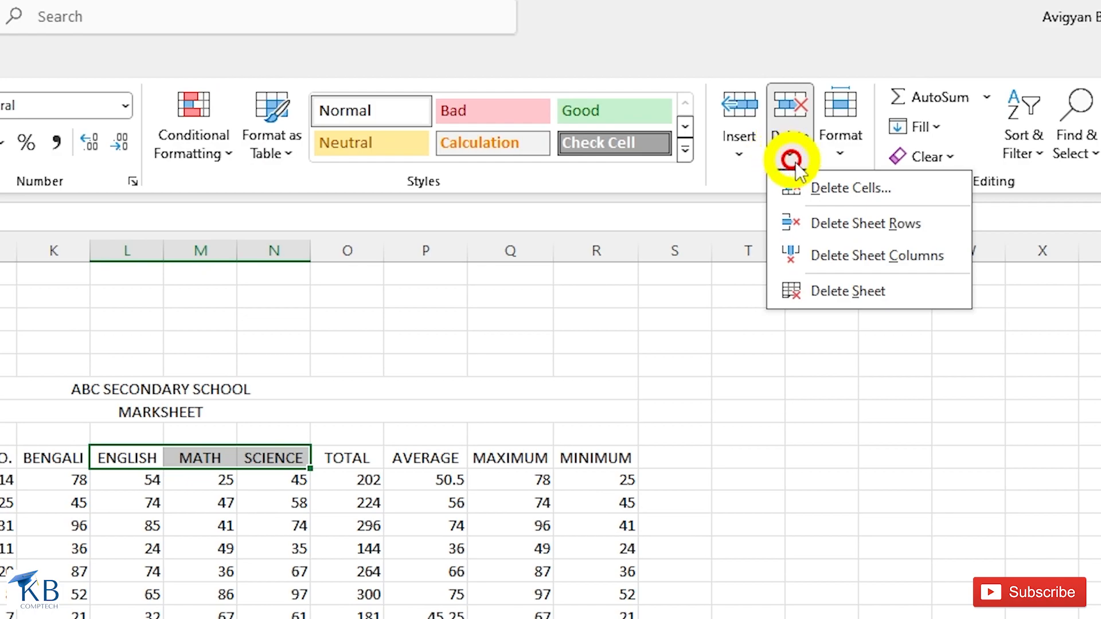
{"action": "left_click", "coordinate": [852, 259]}
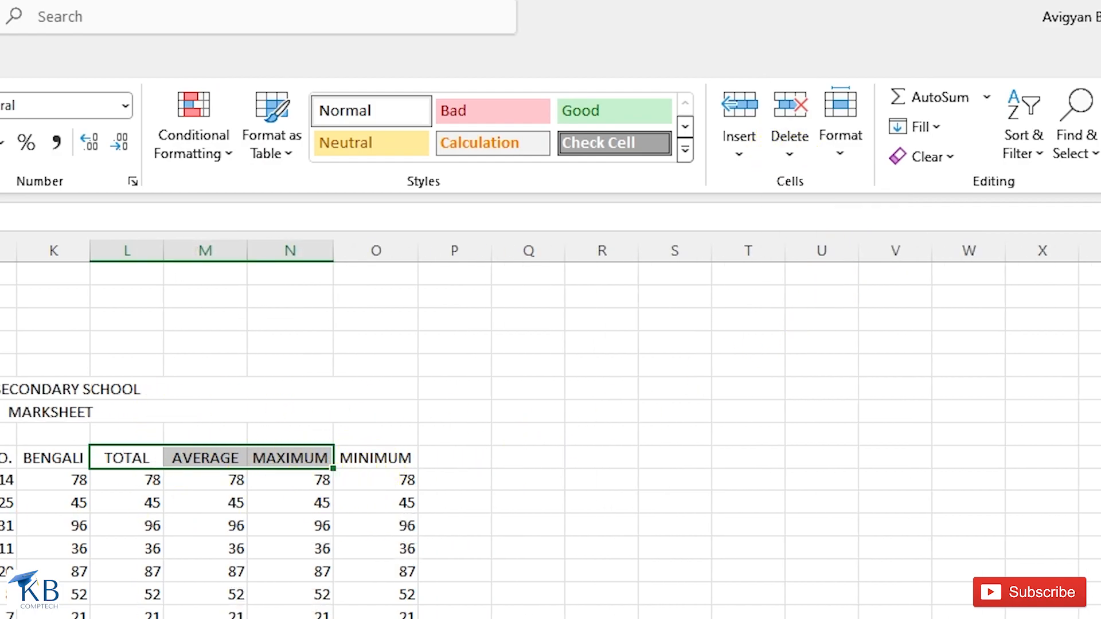
{"action": "key", "text": "ctrl+z"}
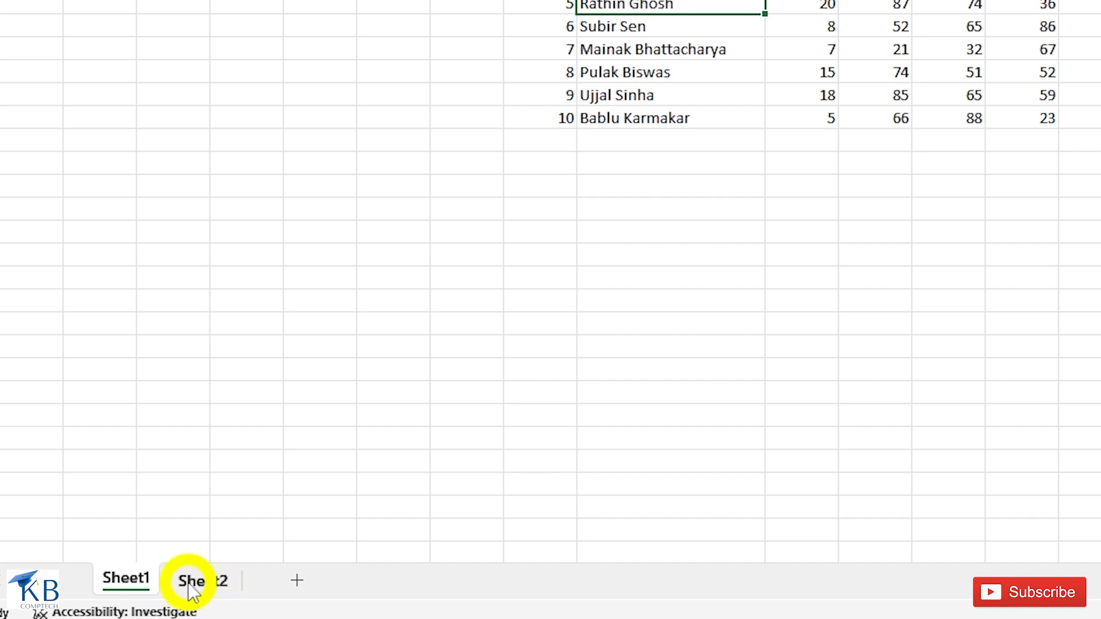
{"action": "left_click", "coordinate": [201, 585]}
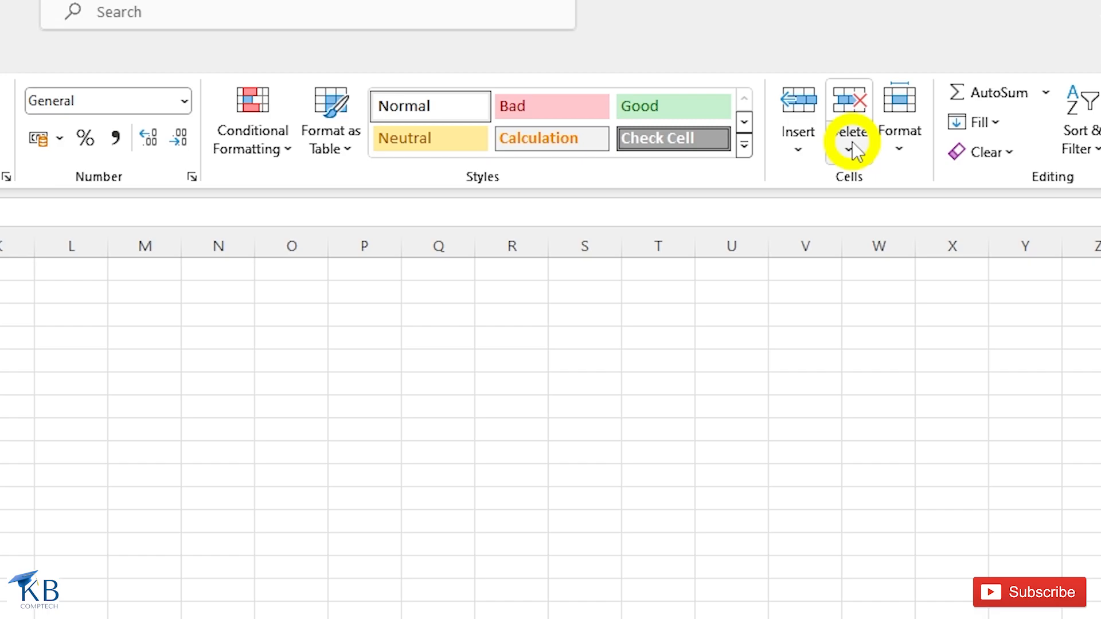
{"action": "left_click", "coordinate": [854, 145]}
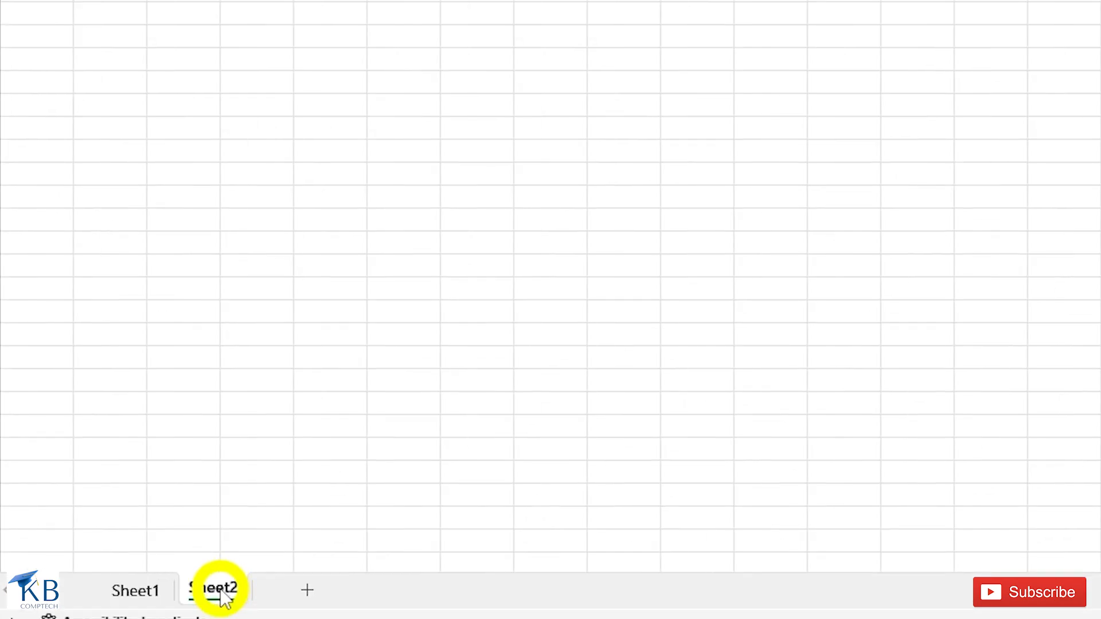
{"action": "right_click", "coordinate": [225, 598]}
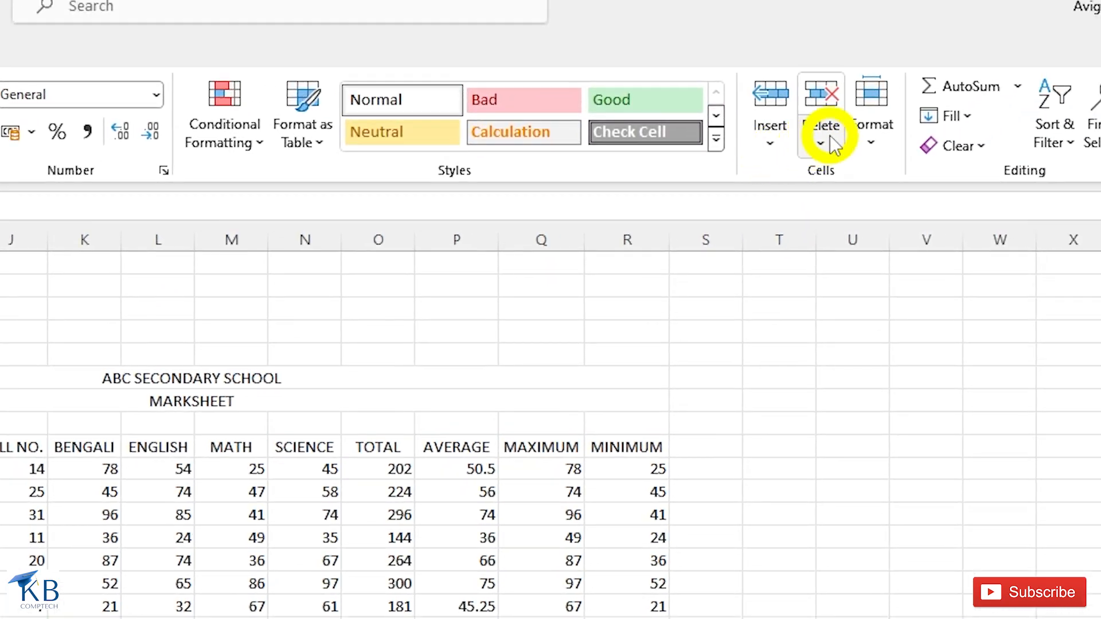
{"action": "left_click", "coordinate": [826, 140]}
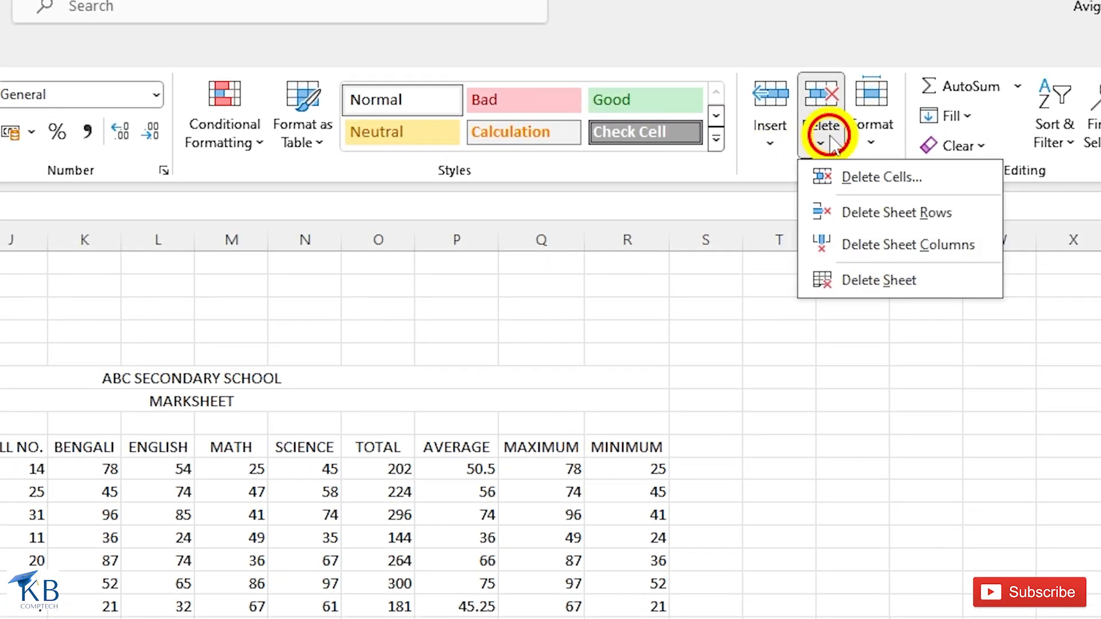
{"action": "left_click", "coordinate": [871, 179]}
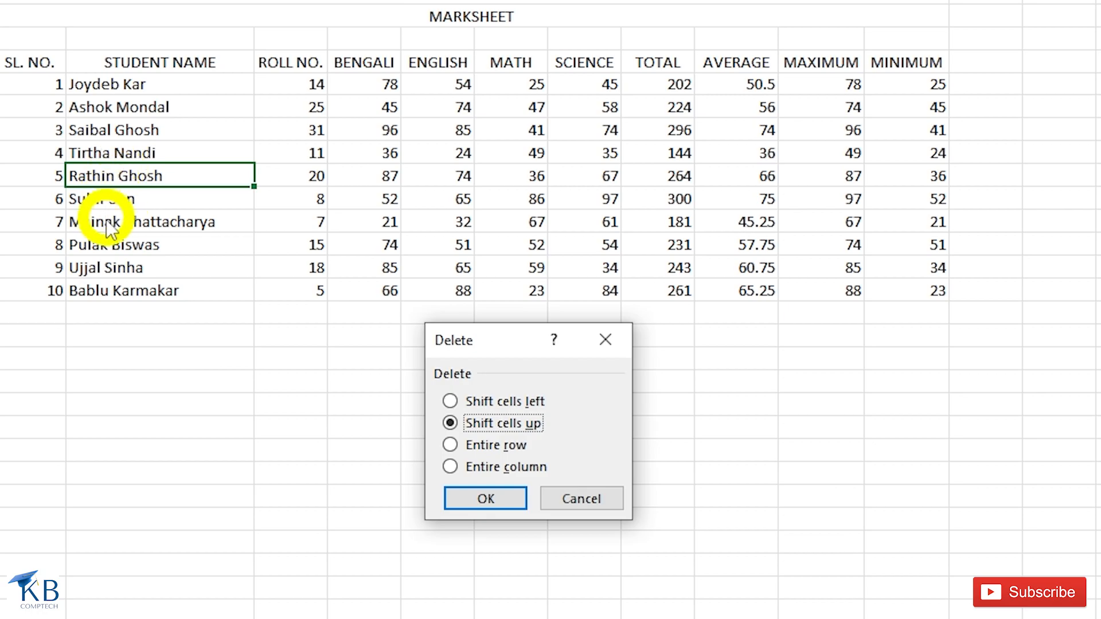
{"action": "left_click", "coordinate": [478, 500]}
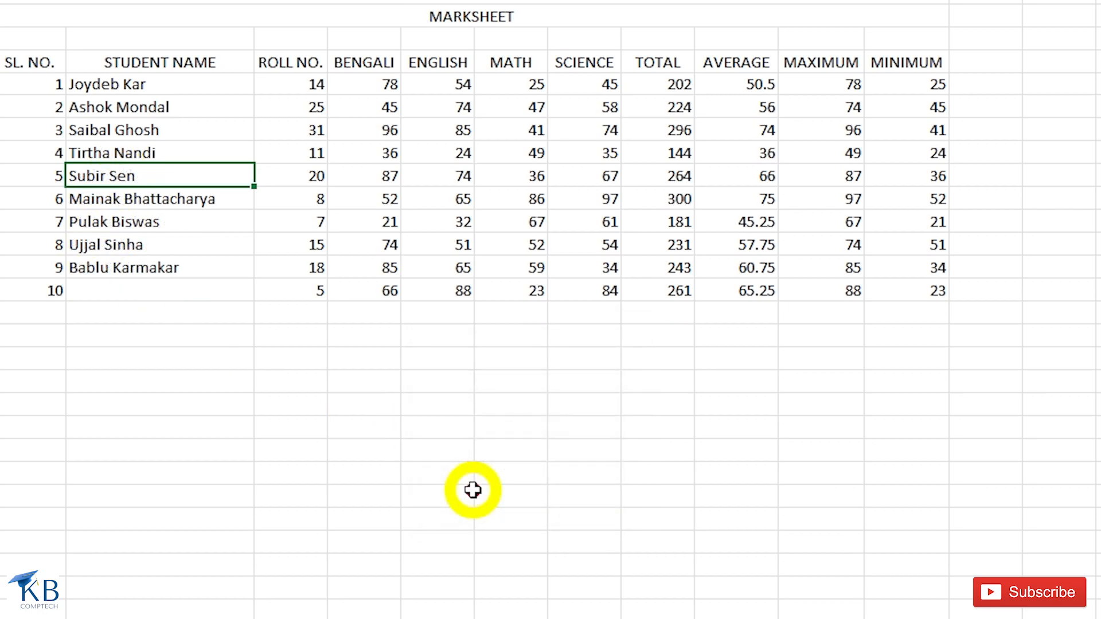
{"action": "key", "text": "ctrl+z"}
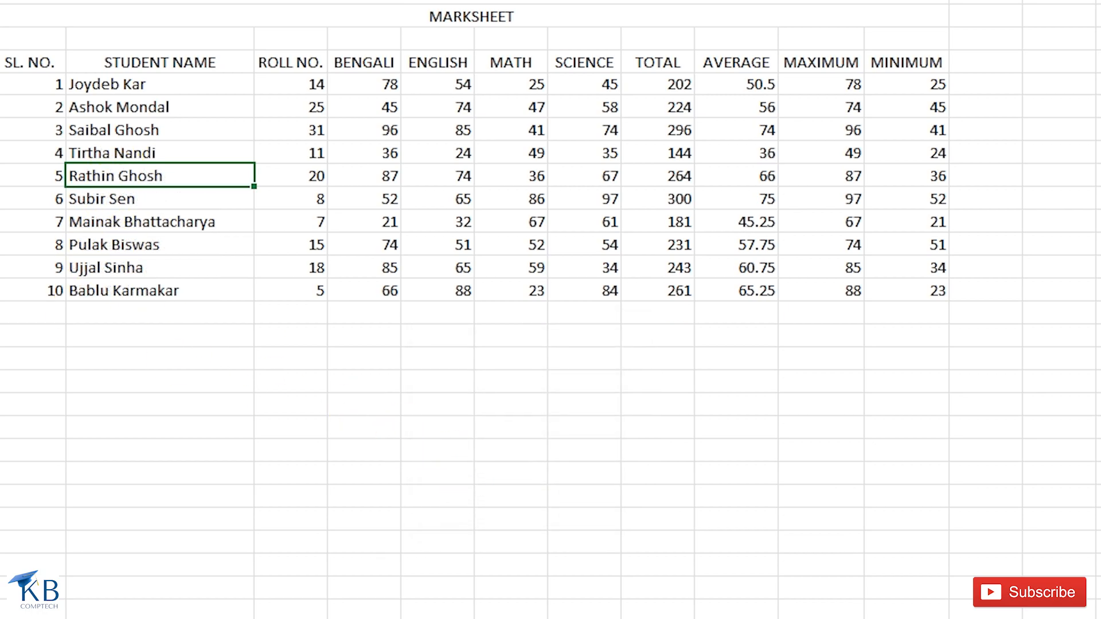
{"action": "key", "text": "ctrl+minus"}
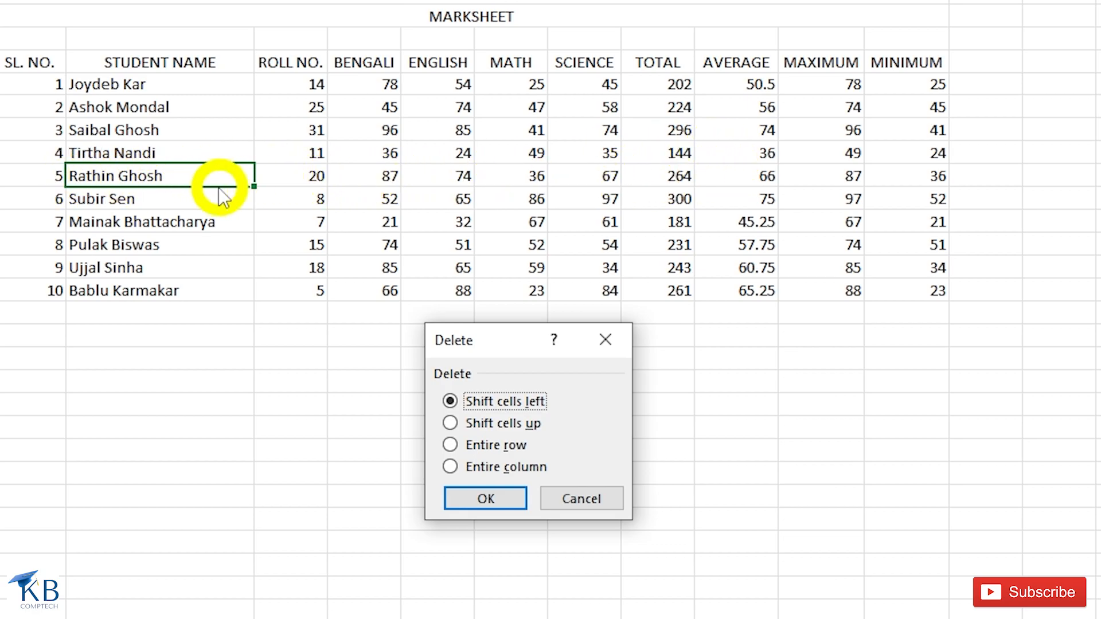
{"action": "left_click", "coordinate": [485, 498]}
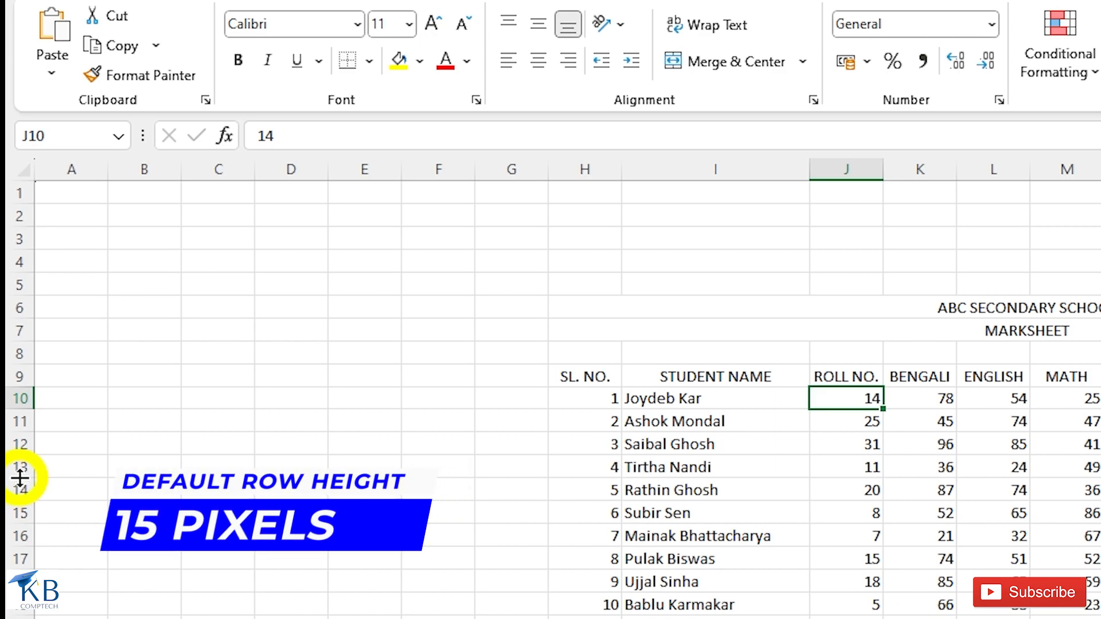
{"action": "mouse_move", "coordinate": [19, 477]}
{"action": "left_mouse_down"}
{"action": "mouse_move", "coordinate": [46, 587]}
{"action": "mouse_move", "coordinate": [20, 560]}
{"action": "mouse_move", "coordinate": [20, 476]}
{"action": "left_mouse_up"}
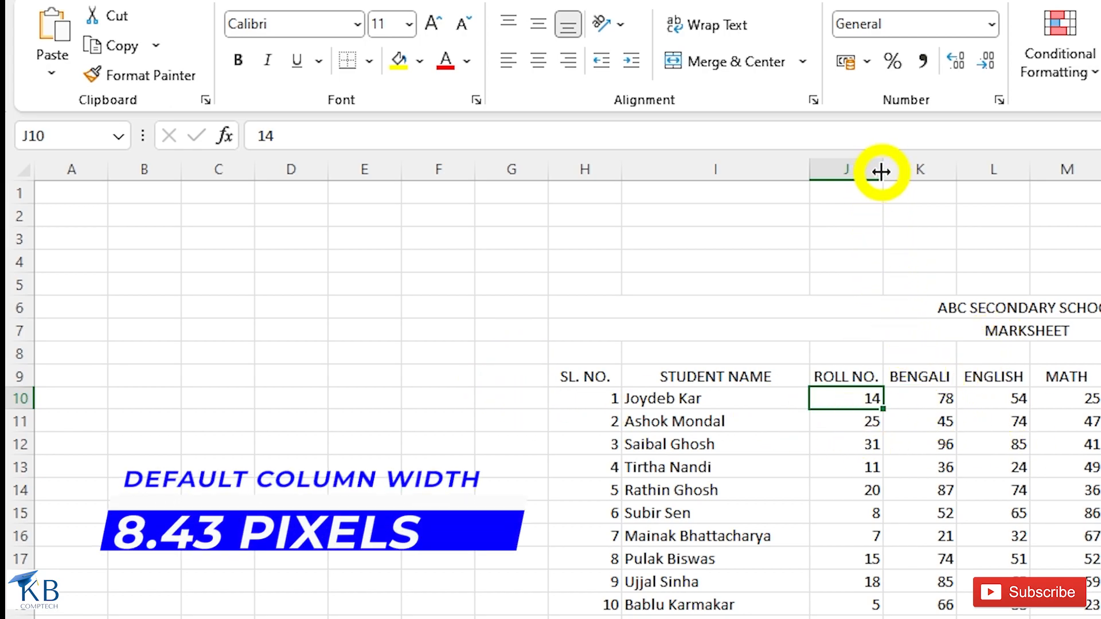
{"action": "mouse_move", "coordinate": [881, 171]}
{"action": "left_mouse_down"}
{"action": "mouse_move", "coordinate": [1030, 167]}
{"action": "mouse_move", "coordinate": [876, 169]}
{"action": "left_mouse_up"}
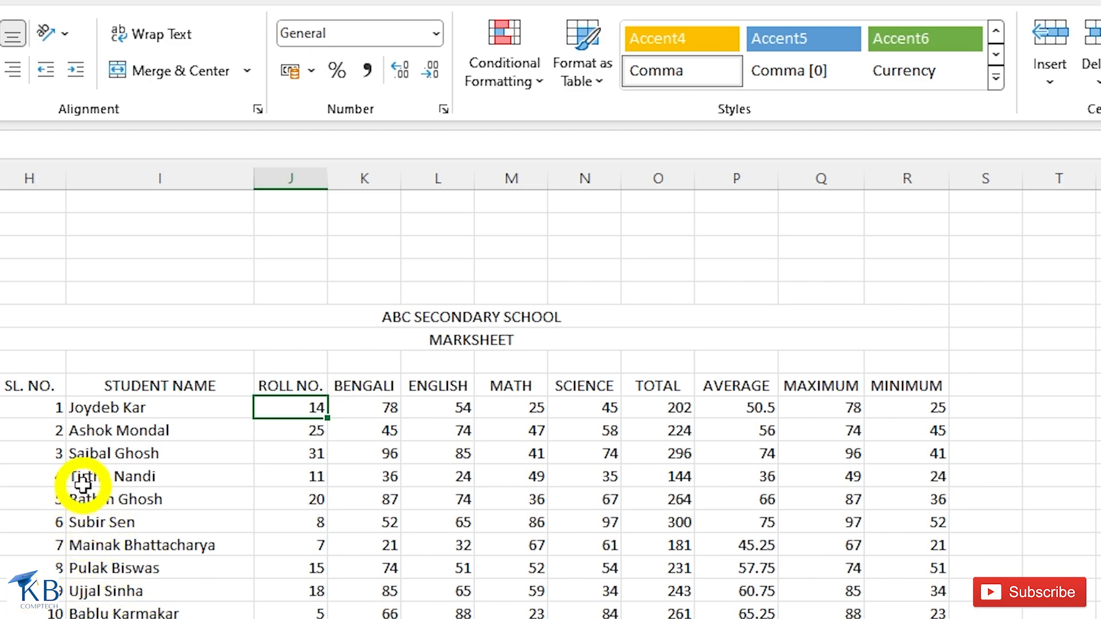
{"action": "left_click_drag", "start_coordinate": [79, 474], "coordinate": [77, 522]}
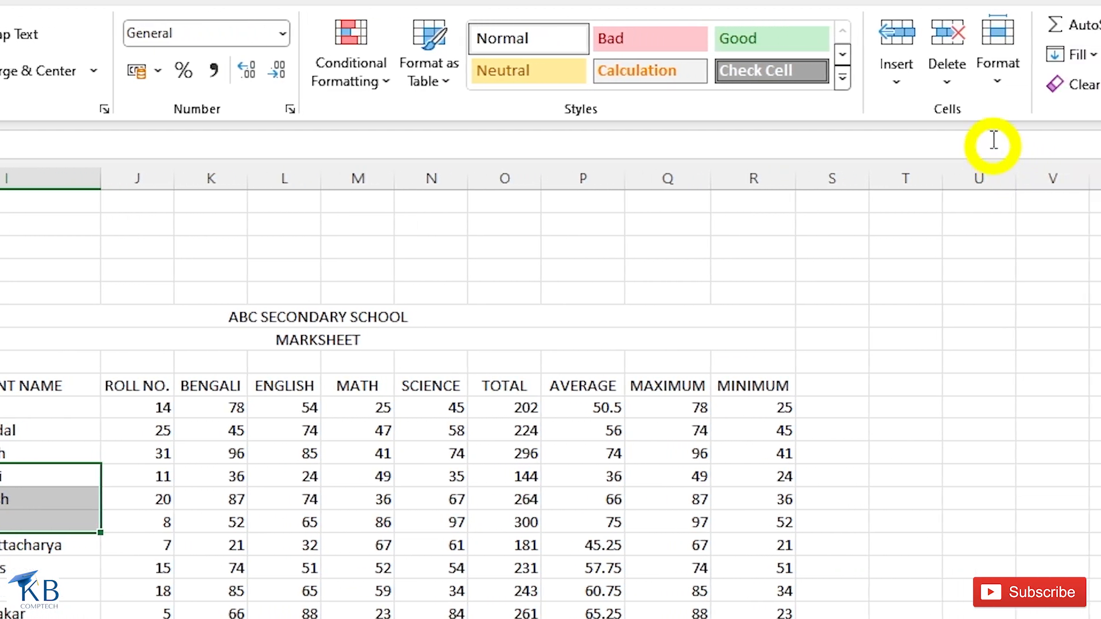
{"action": "left_click", "coordinate": [905, 75]}
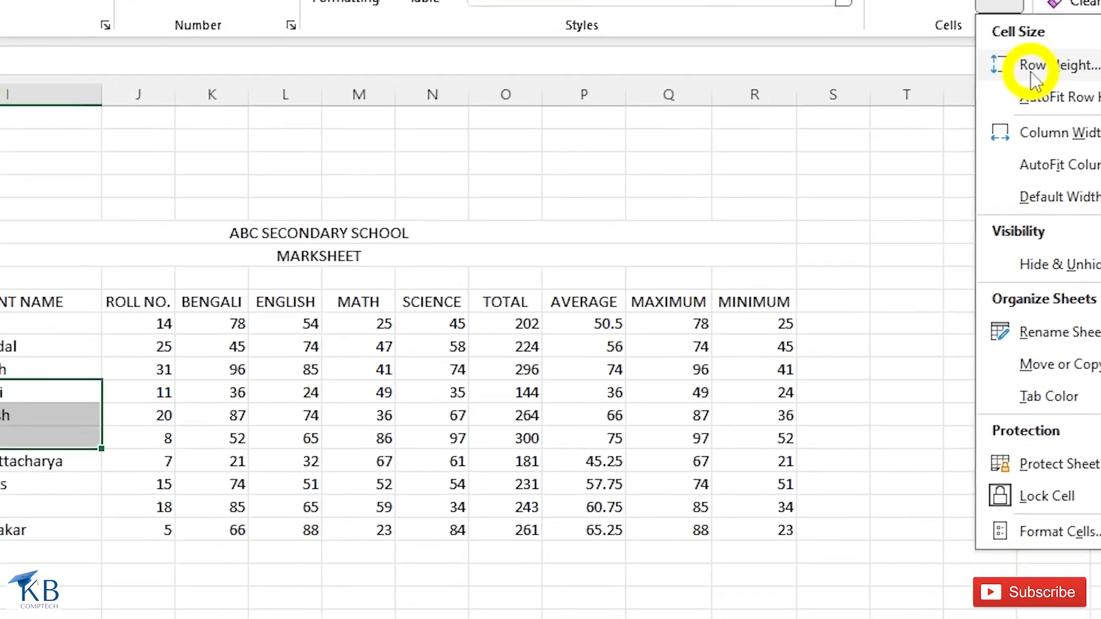
{"action": "left_click", "coordinate": [962, 151]}
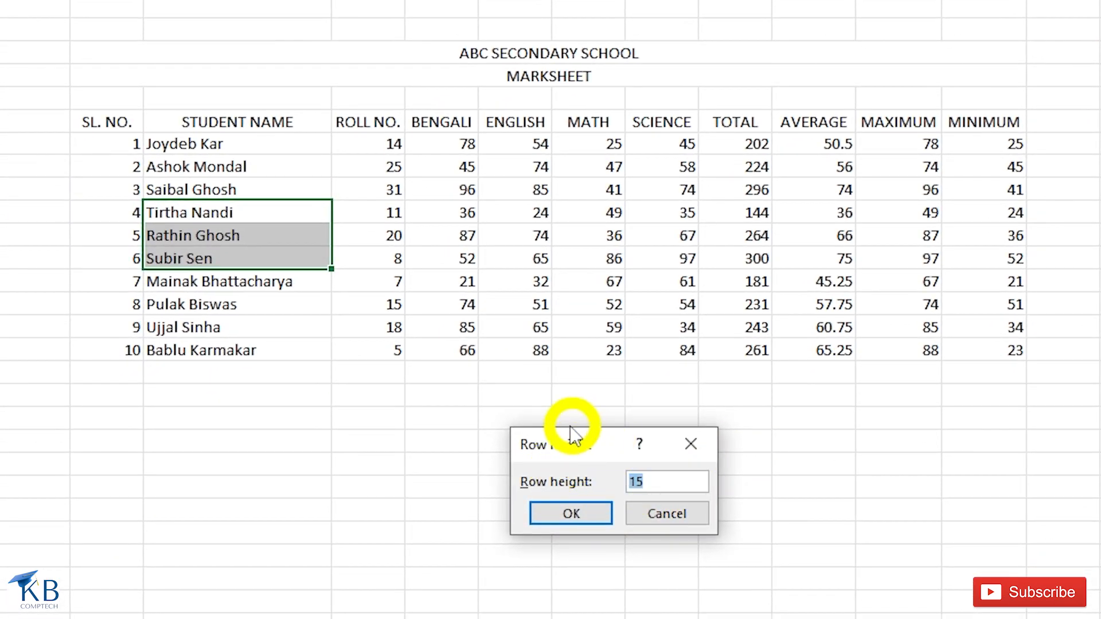
{"action": "left_click_drag", "start_coordinate": [547, 438], "coordinate": [530, 200]}
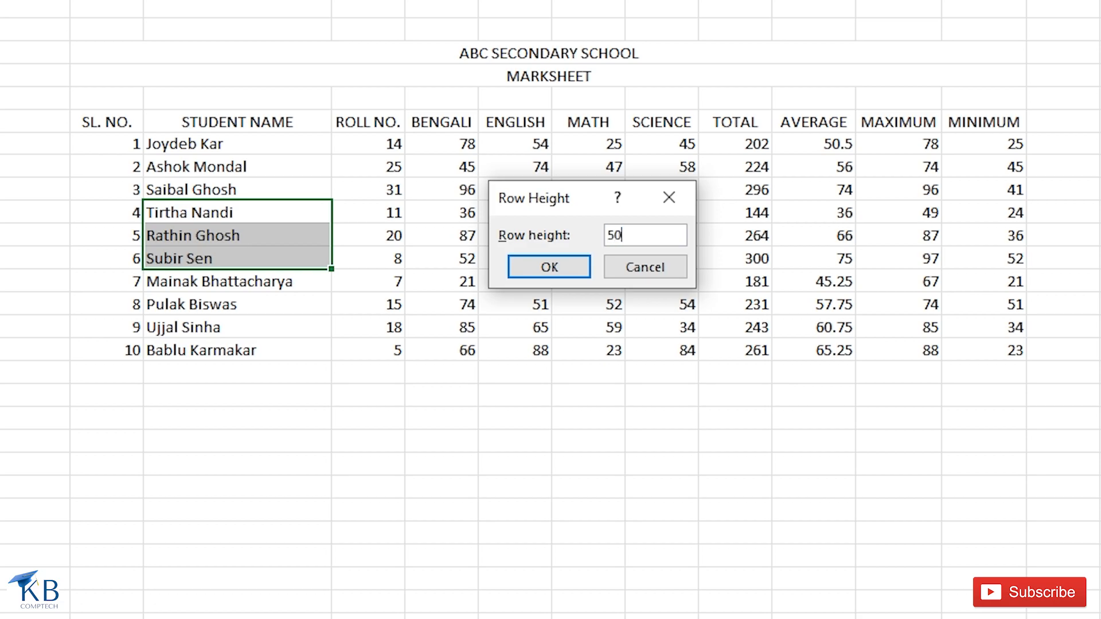
{"action": "left_click", "coordinate": [531, 269]}
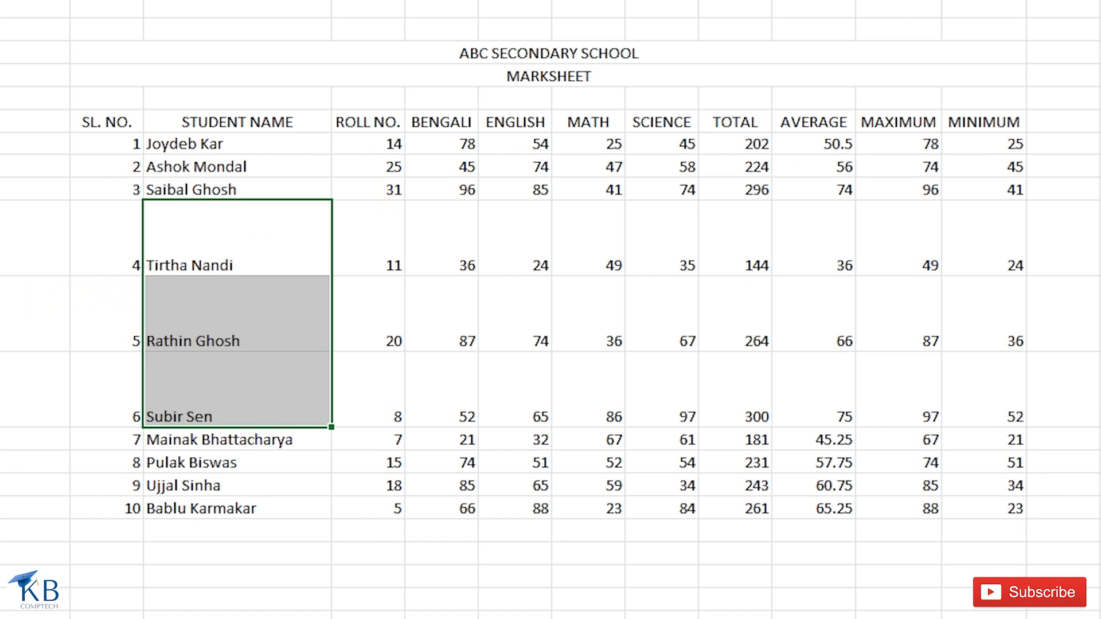
{"action": "key", "text": "alt+h"}
{"action": "key", "text": "o"}
{"action": "key", "text": "h"}
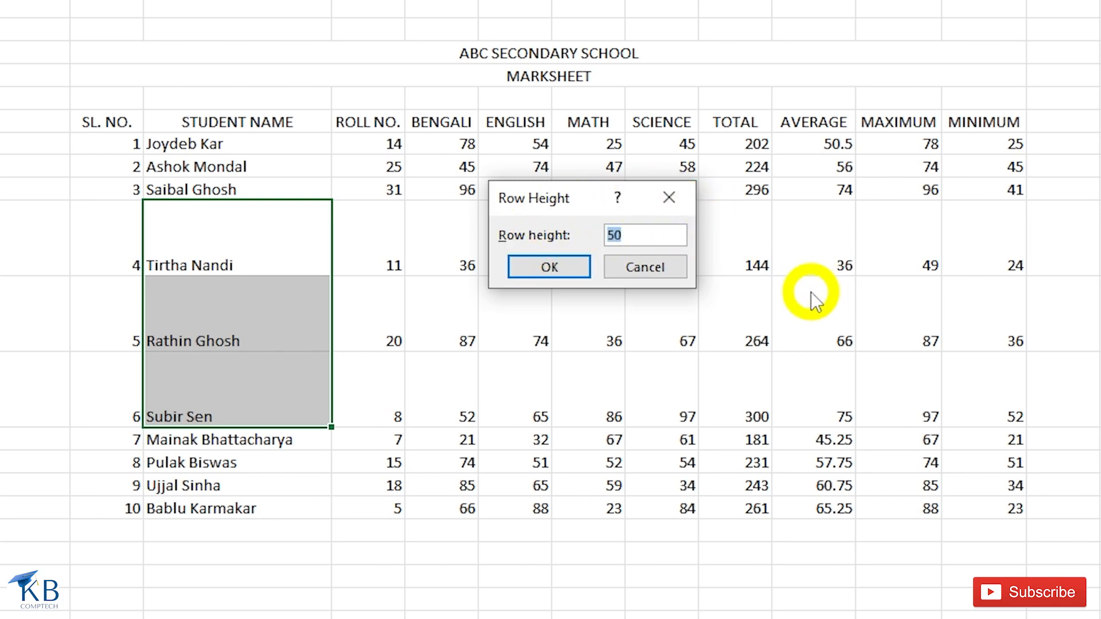
{"action": "type", "text": "15"}
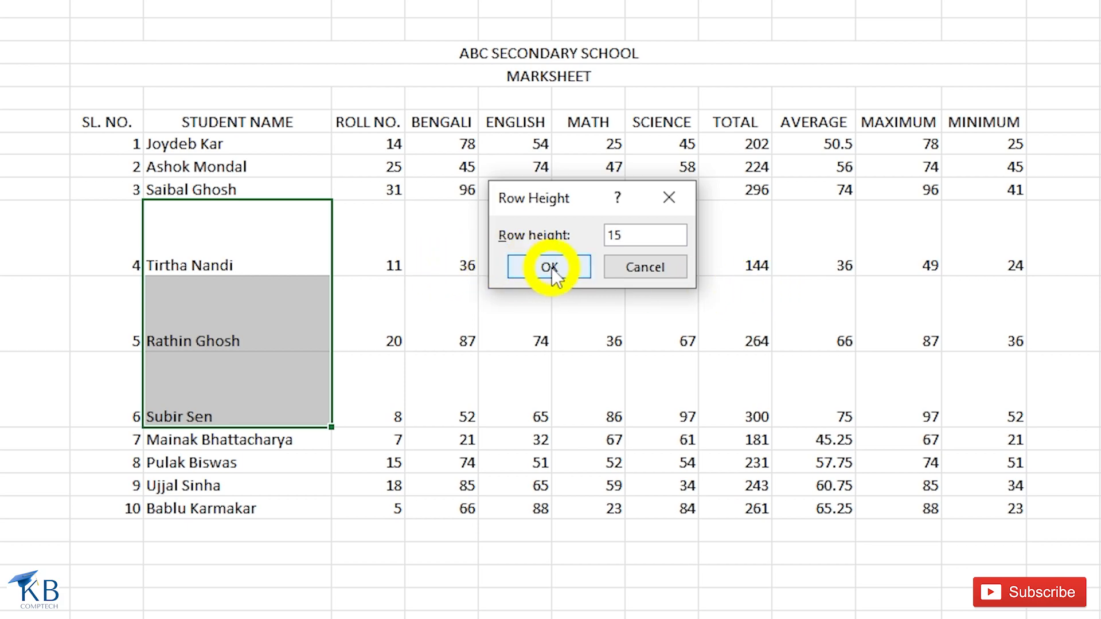
{"action": "left_click", "coordinate": [549, 267]}
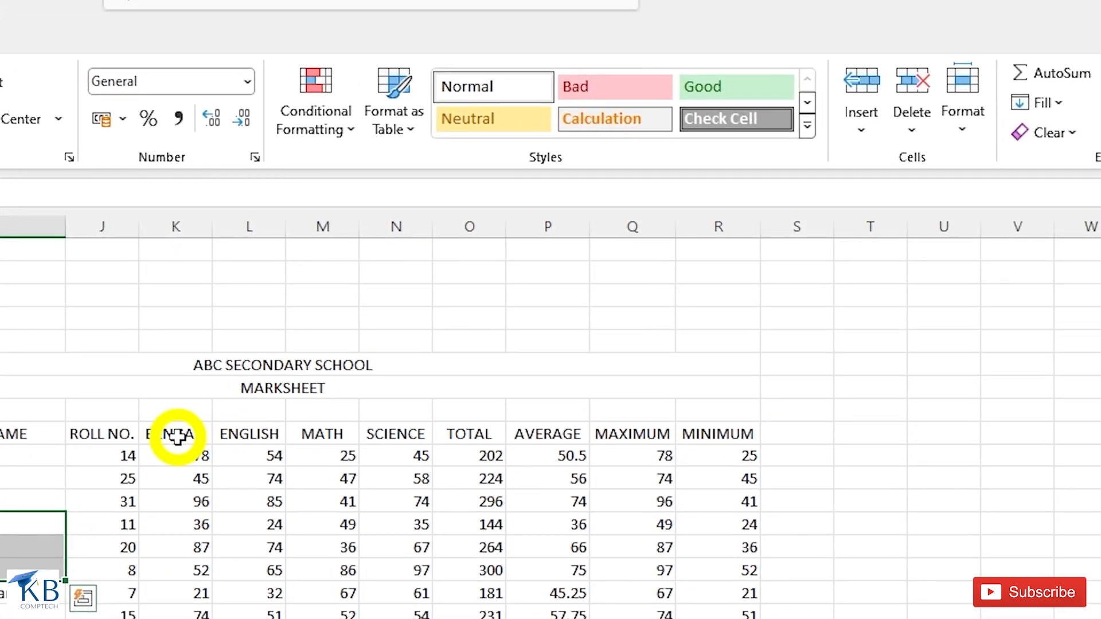
- Set the BENGALI, ENGLISH, MATH and SCIENCE columns to a column width of 20
{"action": "left_click_drag", "start_coordinate": [269, 331], "coordinate": [471, 334]}
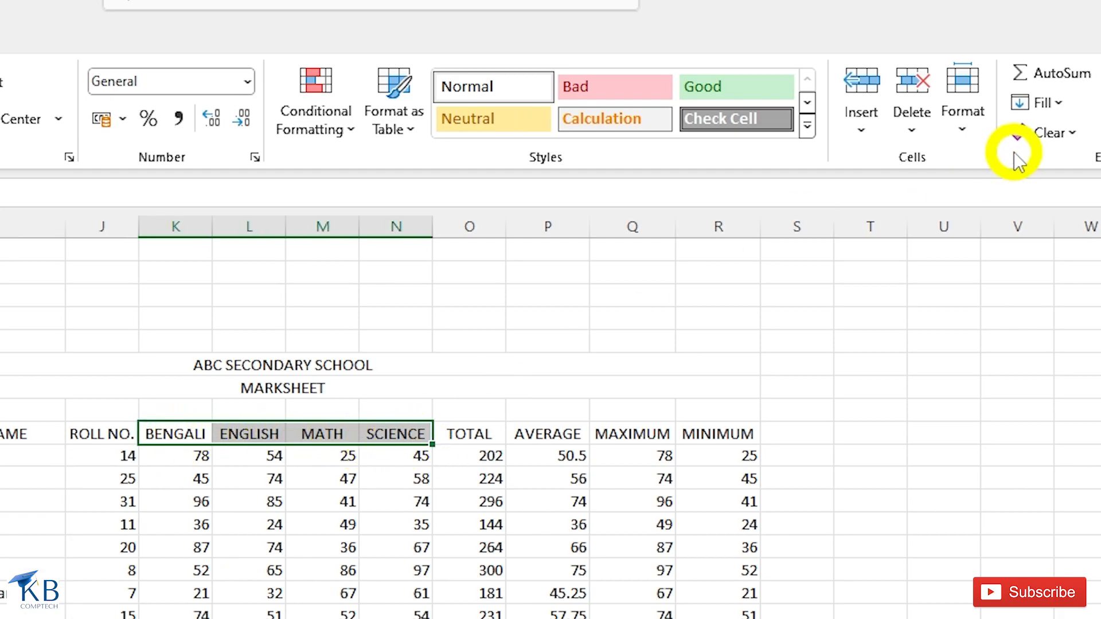
{"action": "left_click", "coordinate": [970, 138]}
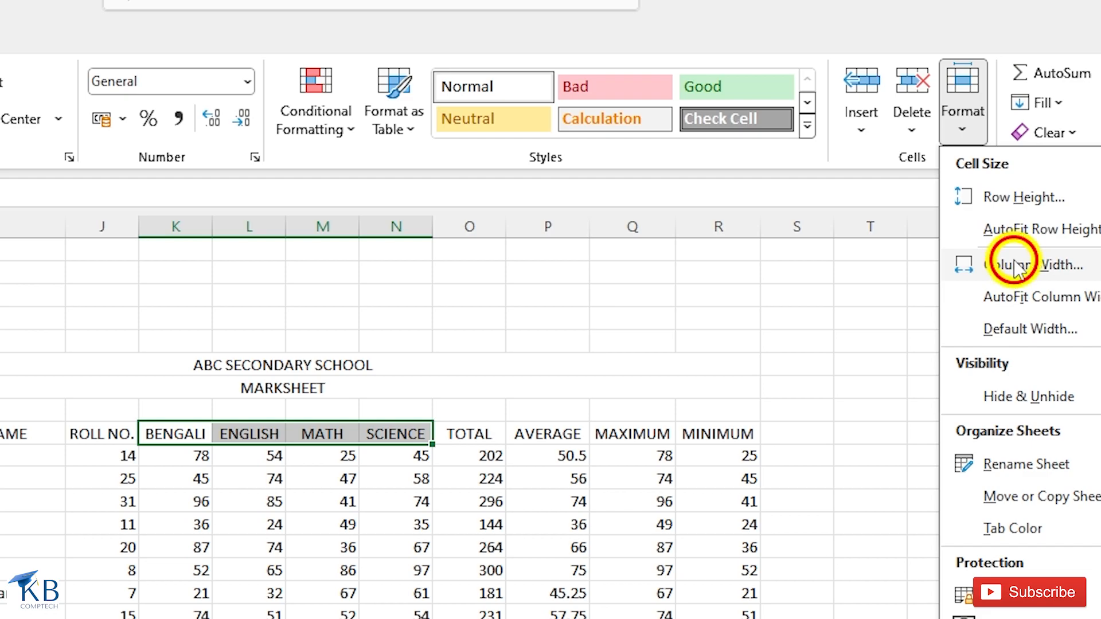
{"action": "left_click", "coordinate": [1013, 267]}
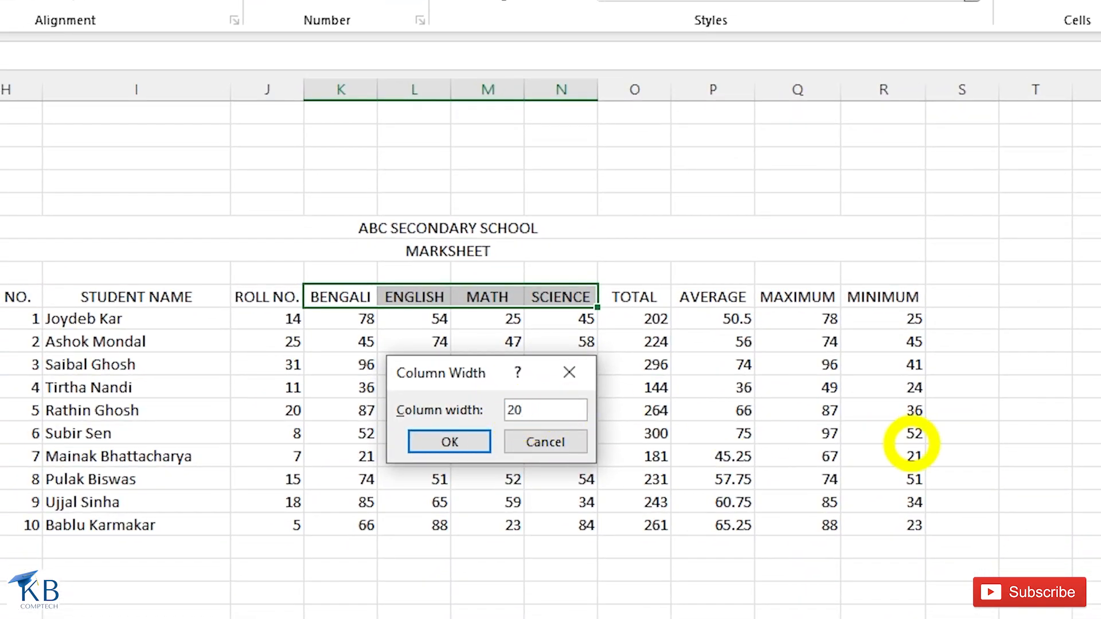
{"action": "key", "text": "Return"}
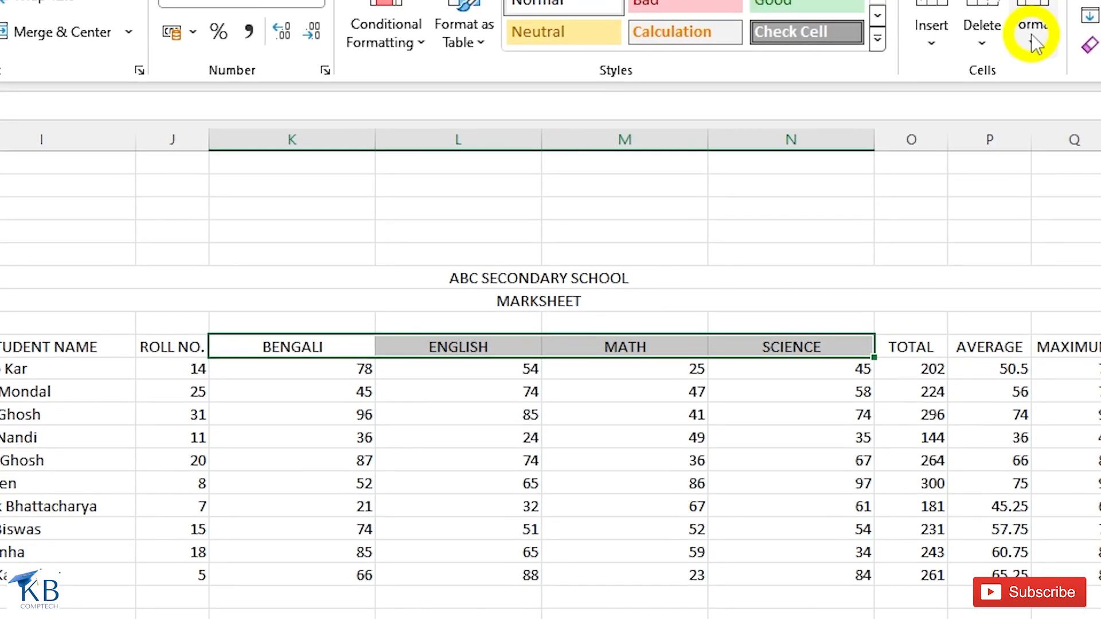
{"action": "left_click", "coordinate": [821, 145]}
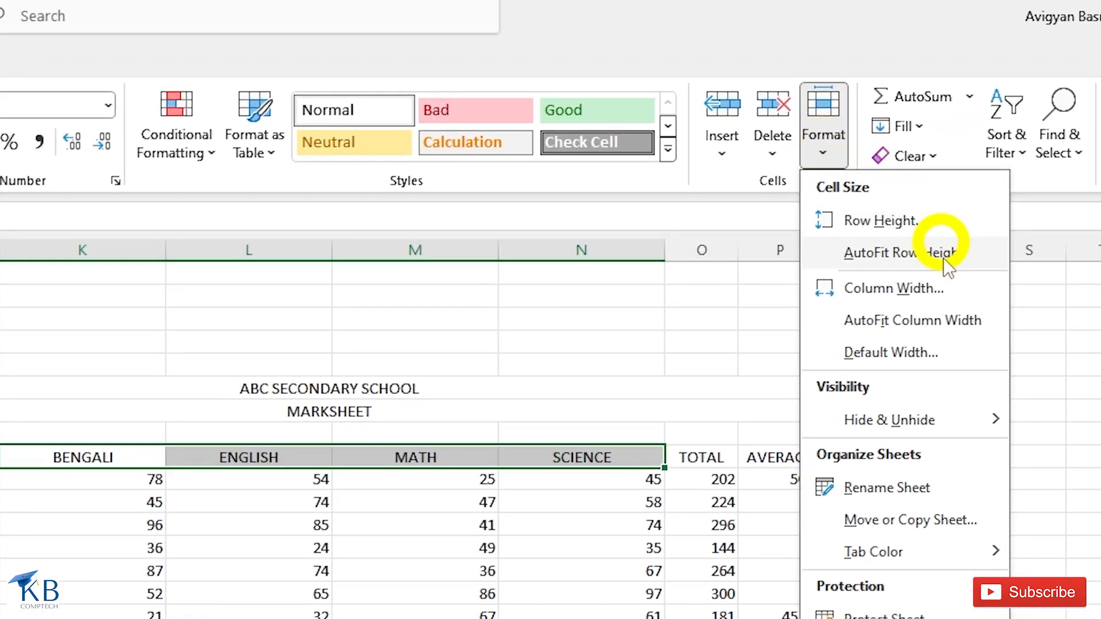
- Check the default width of 8.43, then set the BENGALI–SCIENCE columns to width 8.43
{"action": "left_click", "coordinate": [898, 350]}
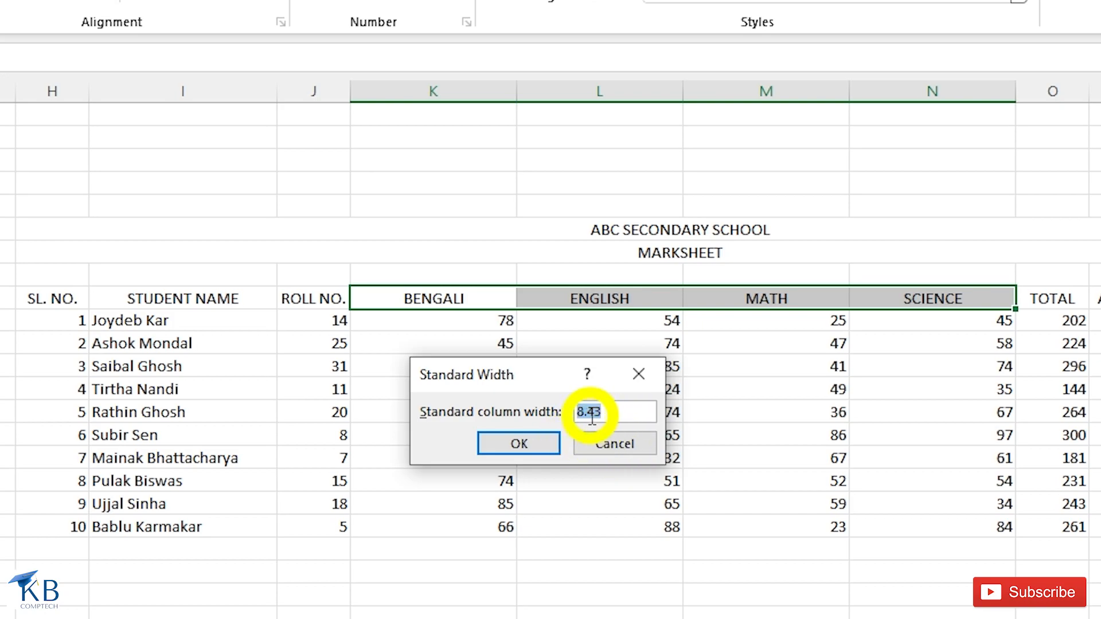
{"action": "left_click", "coordinate": [597, 443]}
{"action": "left_click", "coordinate": [956, 86]}
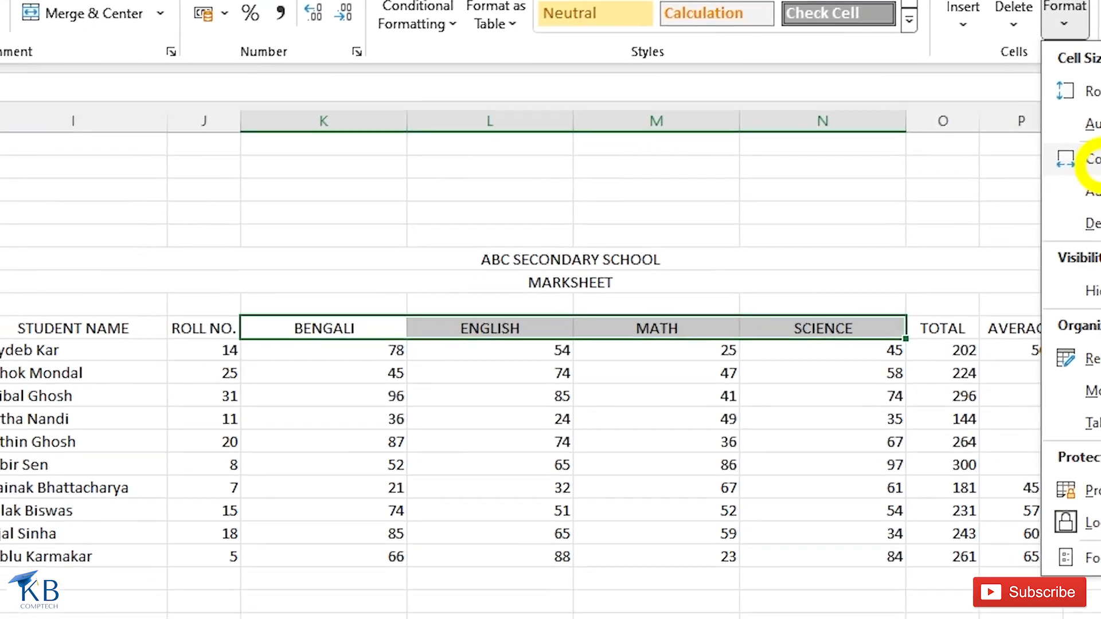
{"action": "left_click", "coordinate": [1089, 161]}
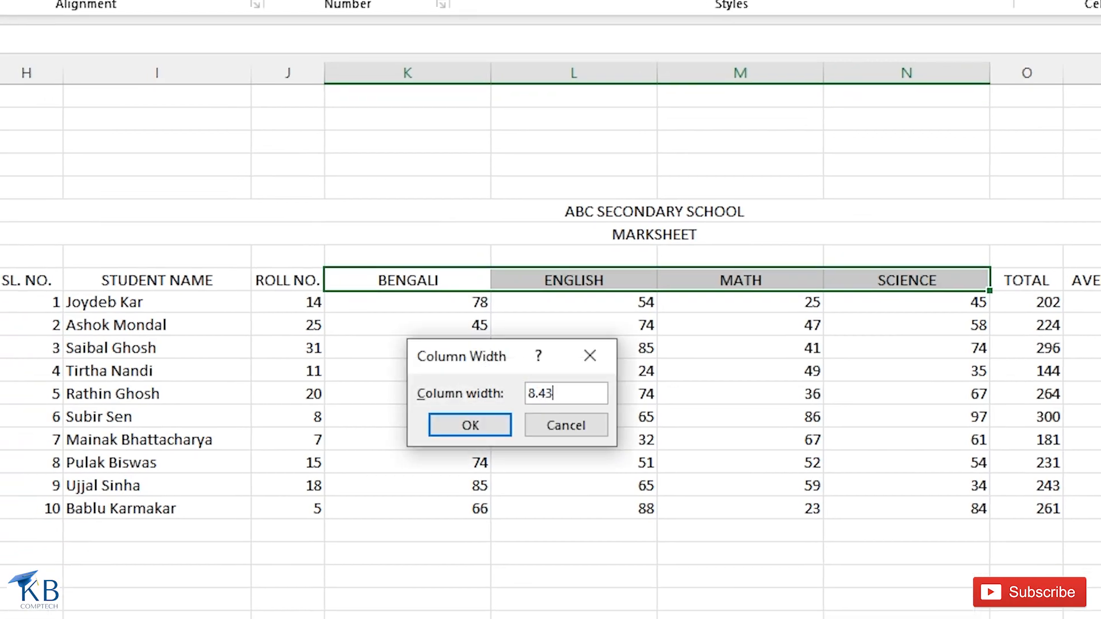
{"action": "type", "text": "8.43"}
{"action": "left_click", "coordinate": [470, 425]}
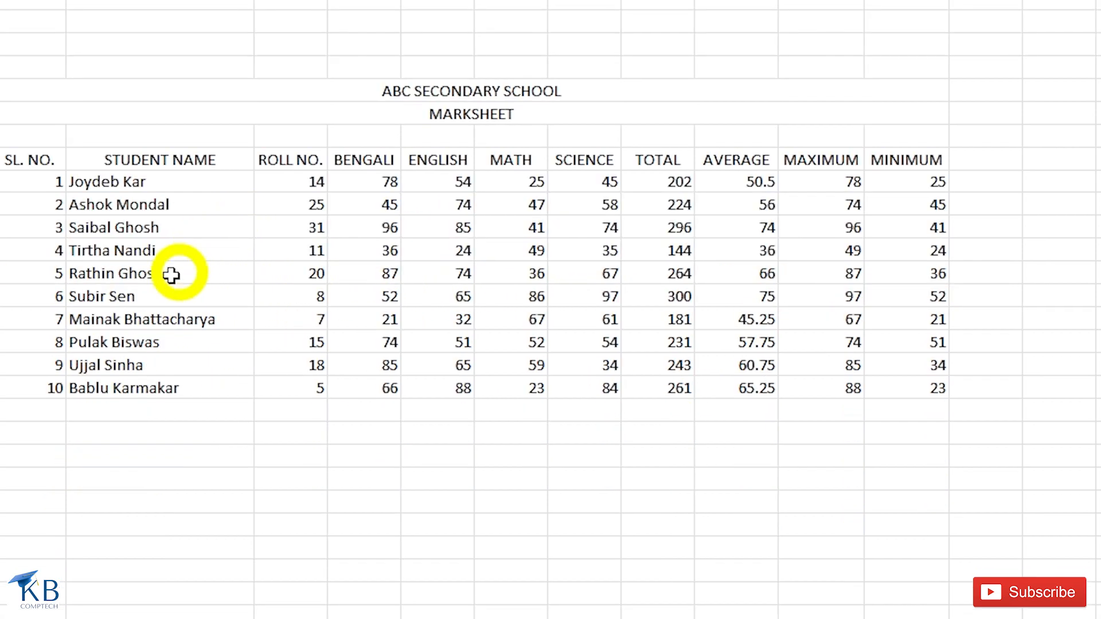
{"action": "left_click", "coordinate": [136, 247]}
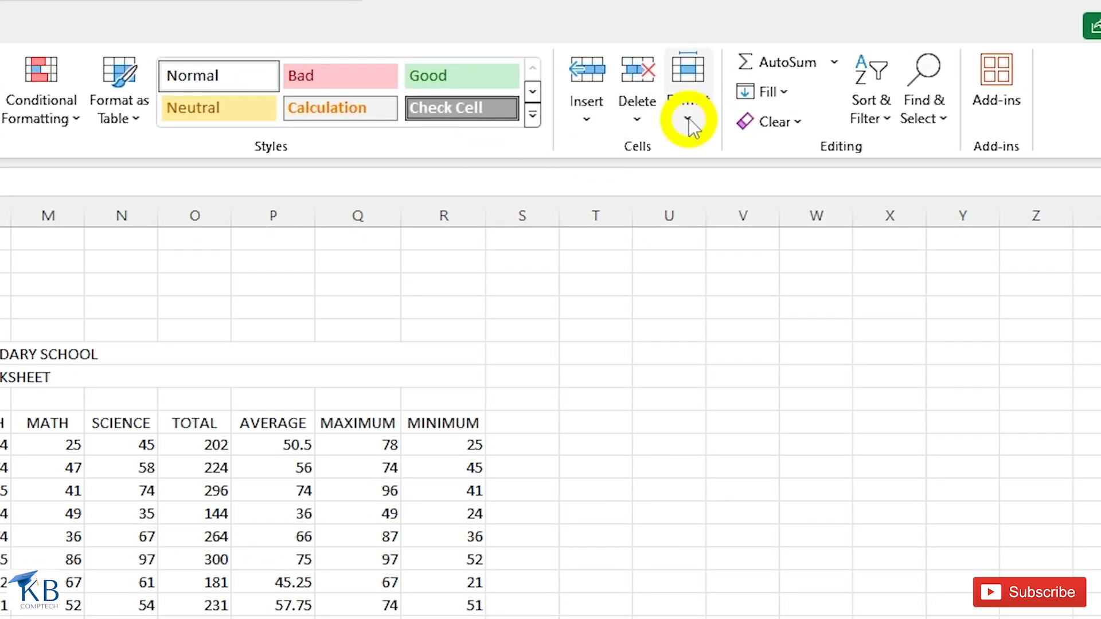
{"action": "left_click", "coordinate": [687, 118]}
{"action": "mouse_move", "coordinate": [831, 386]}
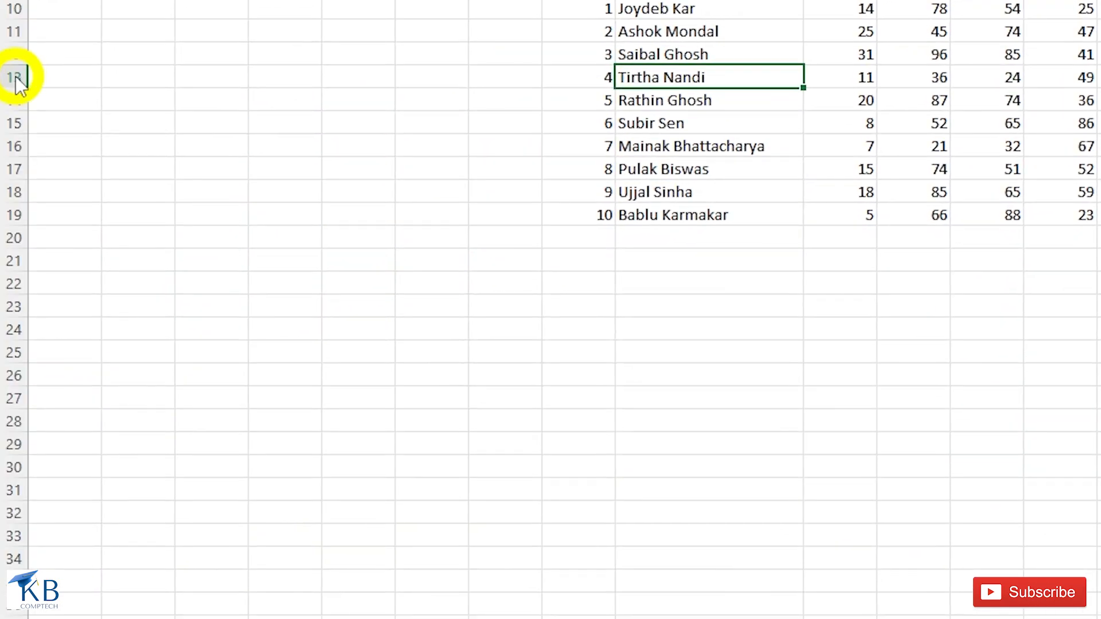
- Hide the rows for students 4, 5 and 6 with Hide Rows
{"action": "right_click", "coordinate": [16, 78]}
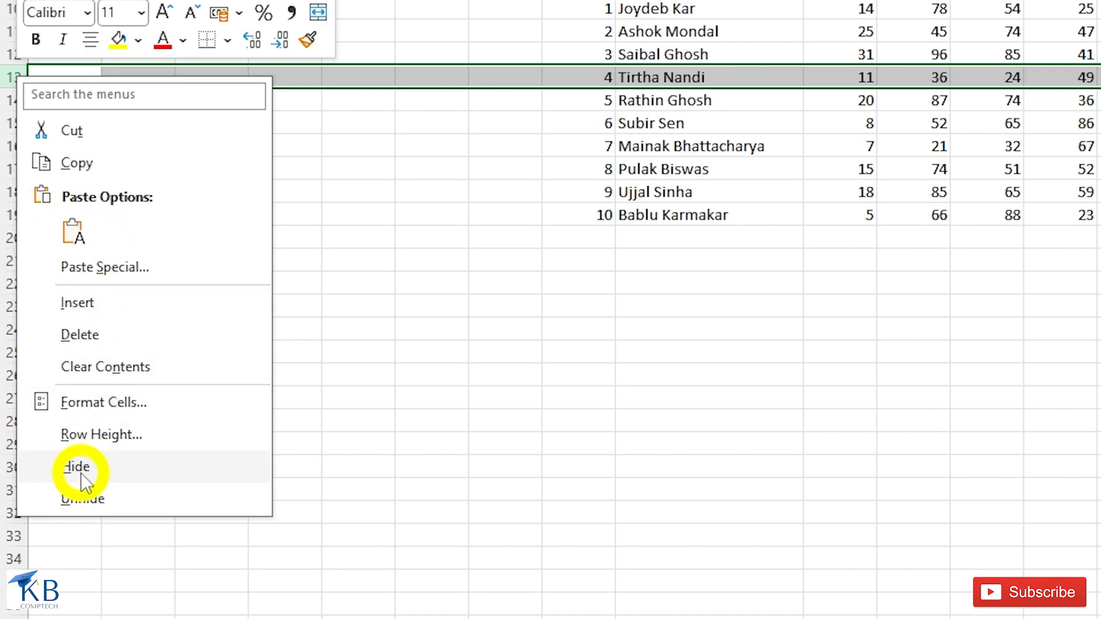
{"action": "left_click", "coordinate": [684, 190]}
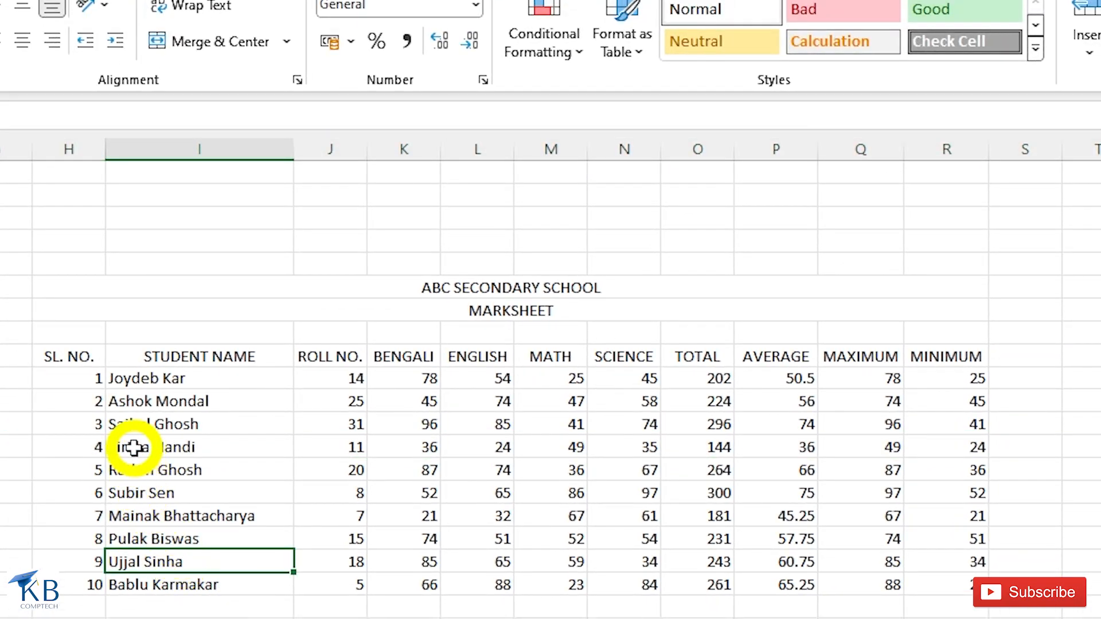
{"action": "left_click_drag", "start_coordinate": [134, 447], "coordinate": [134, 494]}
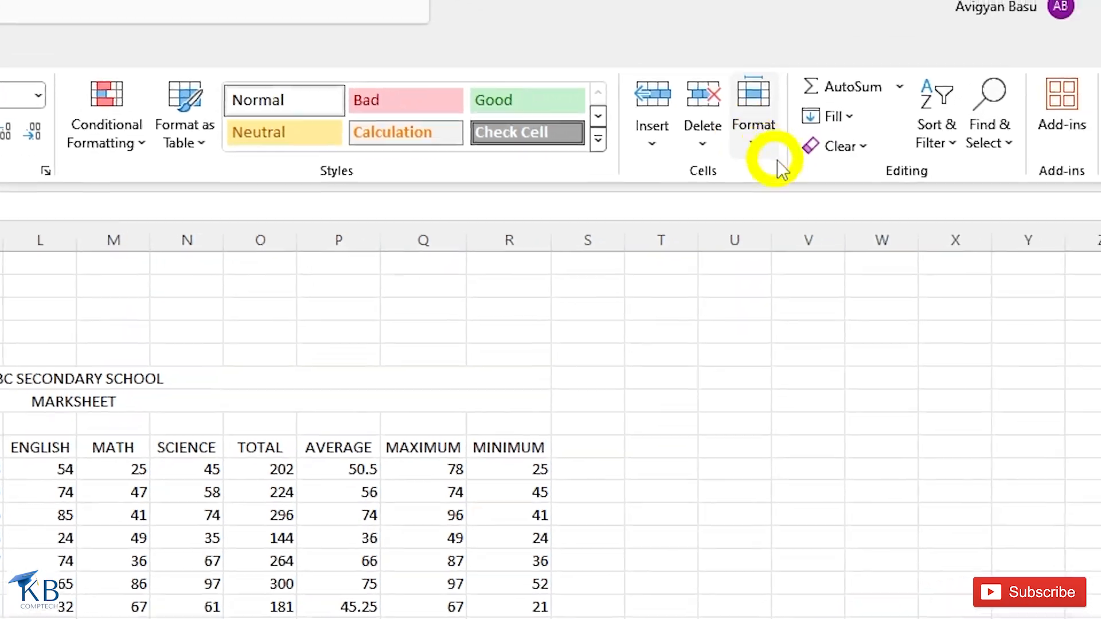
{"action": "left_click", "coordinate": [745, 147]}
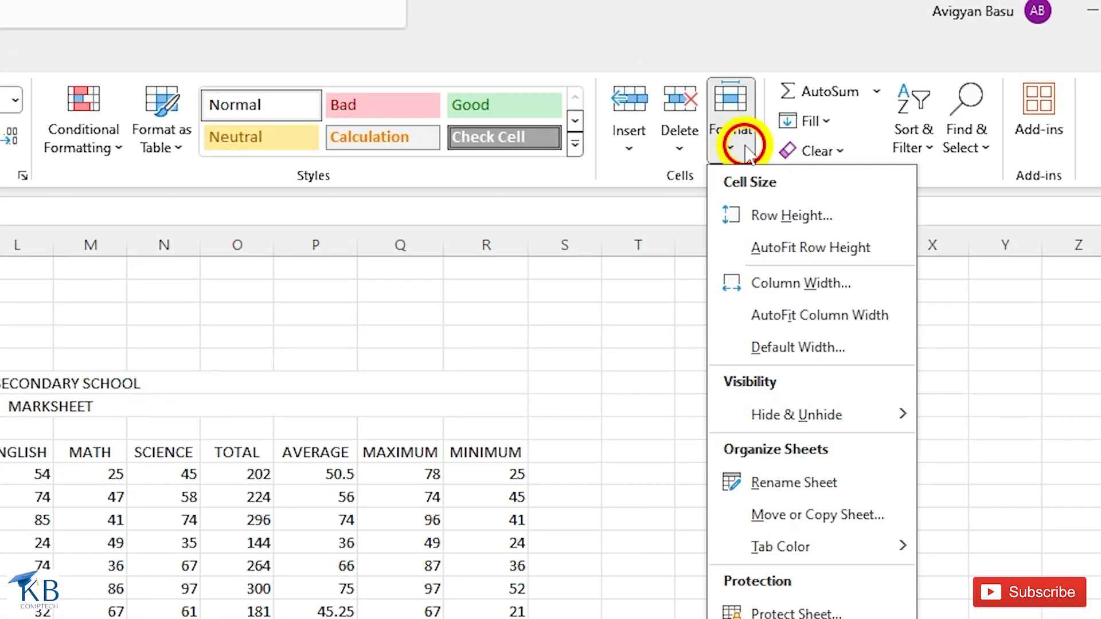
{"action": "mouse_move", "coordinate": [776, 419]}
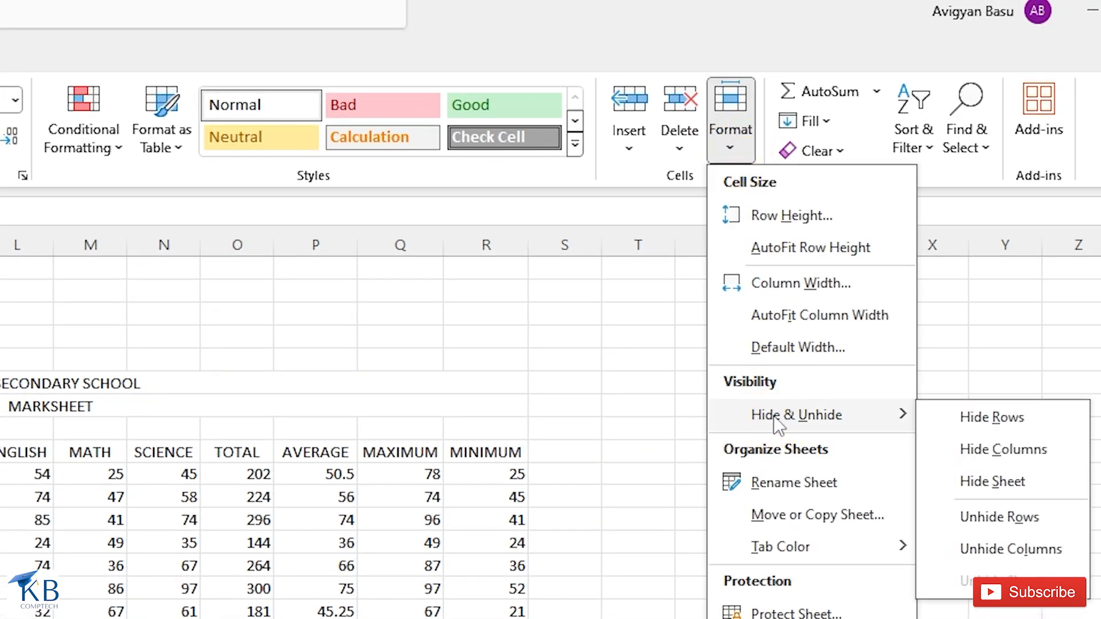
{"action": "left_click", "coordinate": [969, 430]}
{"action": "left_click", "coordinate": [266, 404]}
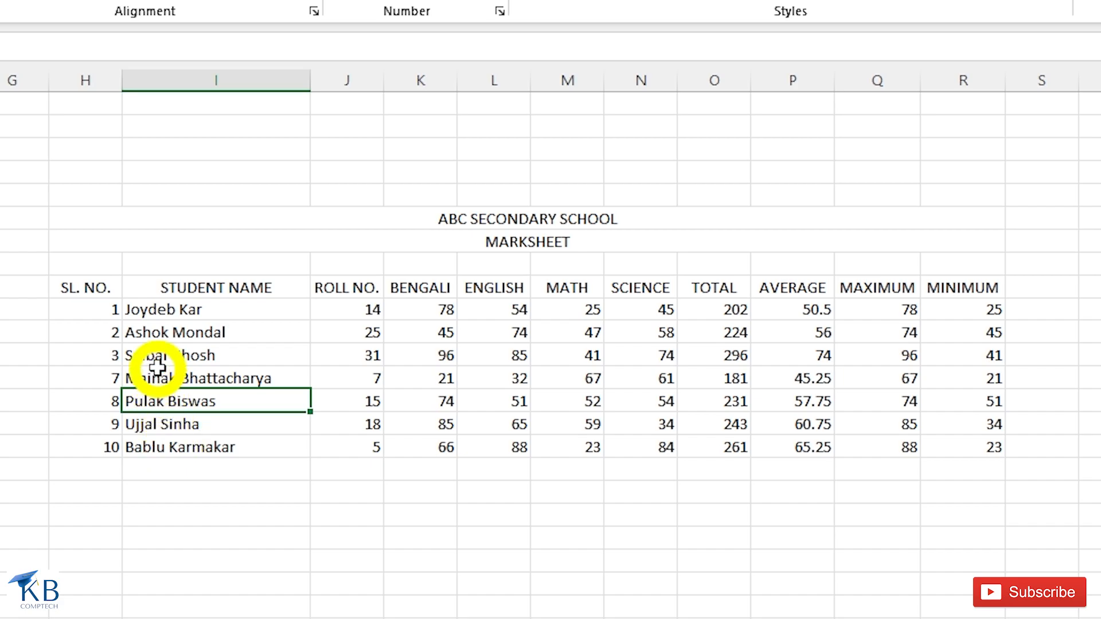
{"action": "left_click_drag", "start_coordinate": [153, 341], "coordinate": [158, 419]}
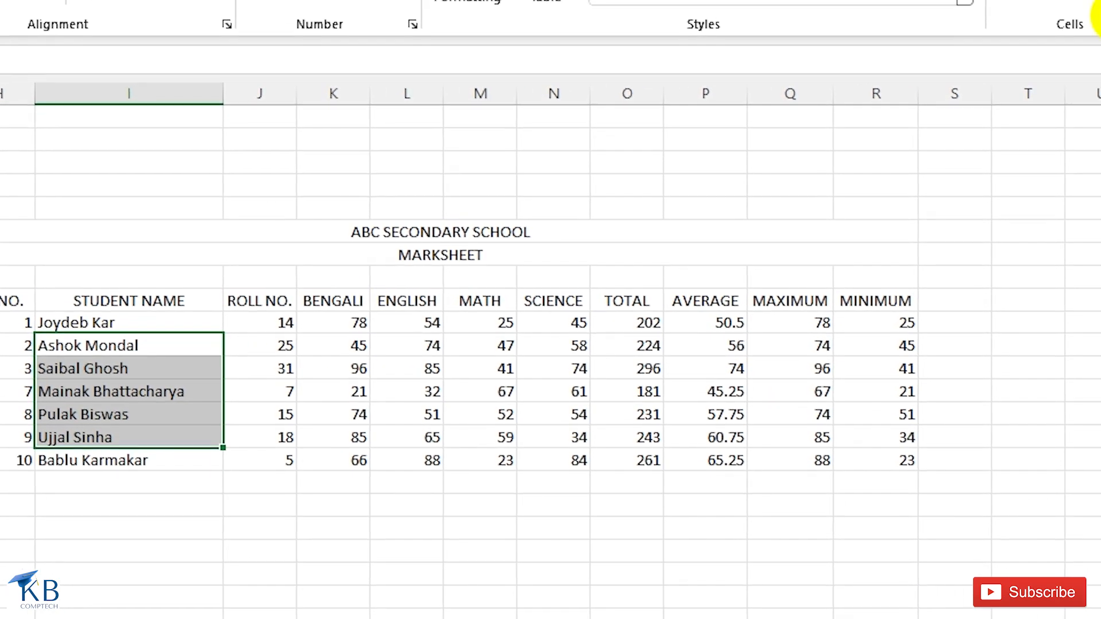
- Unhide the rows for students 4 to 6 with Unhide Rows
{"action": "left_click", "coordinate": [869, 27]}
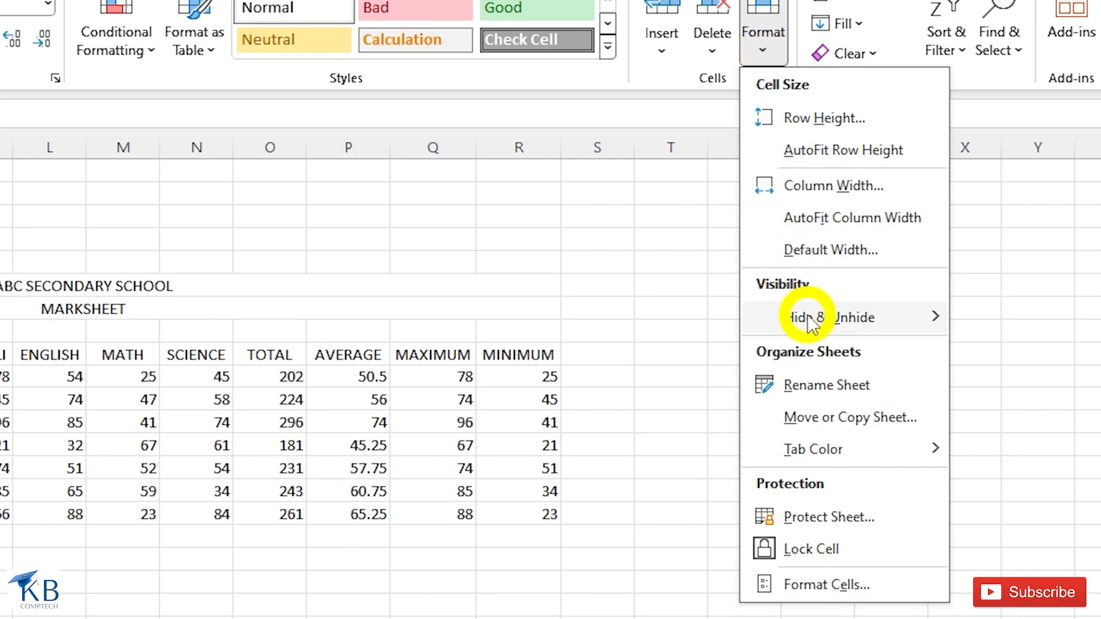
{"action": "mouse_move", "coordinate": [807, 315]}
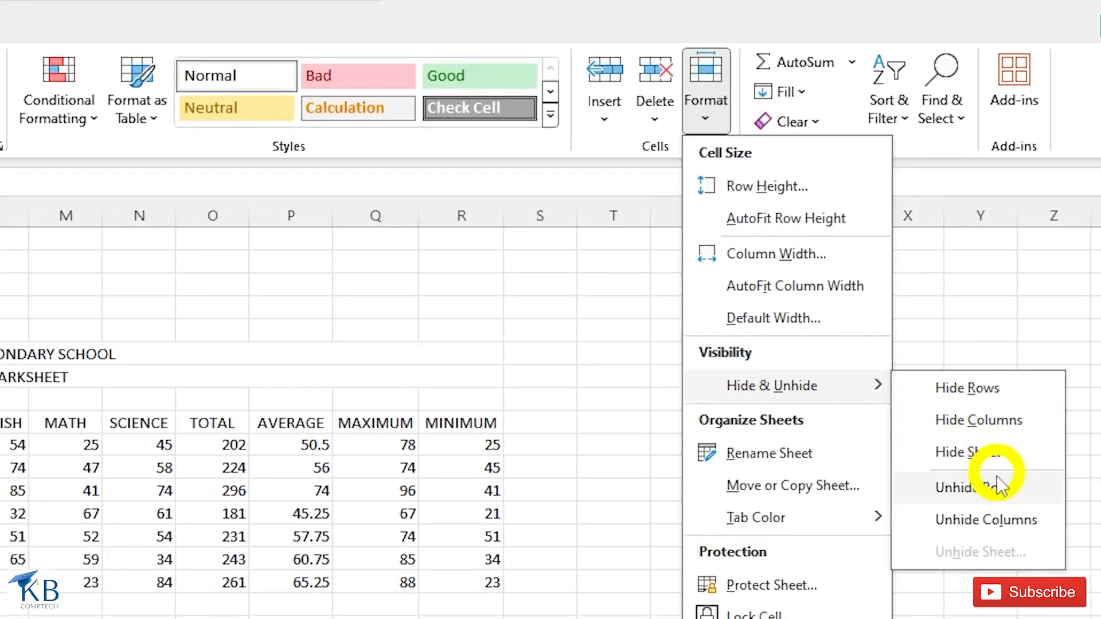
{"action": "left_click", "coordinate": [993, 499]}
{"action": "left_click", "coordinate": [226, 418]}
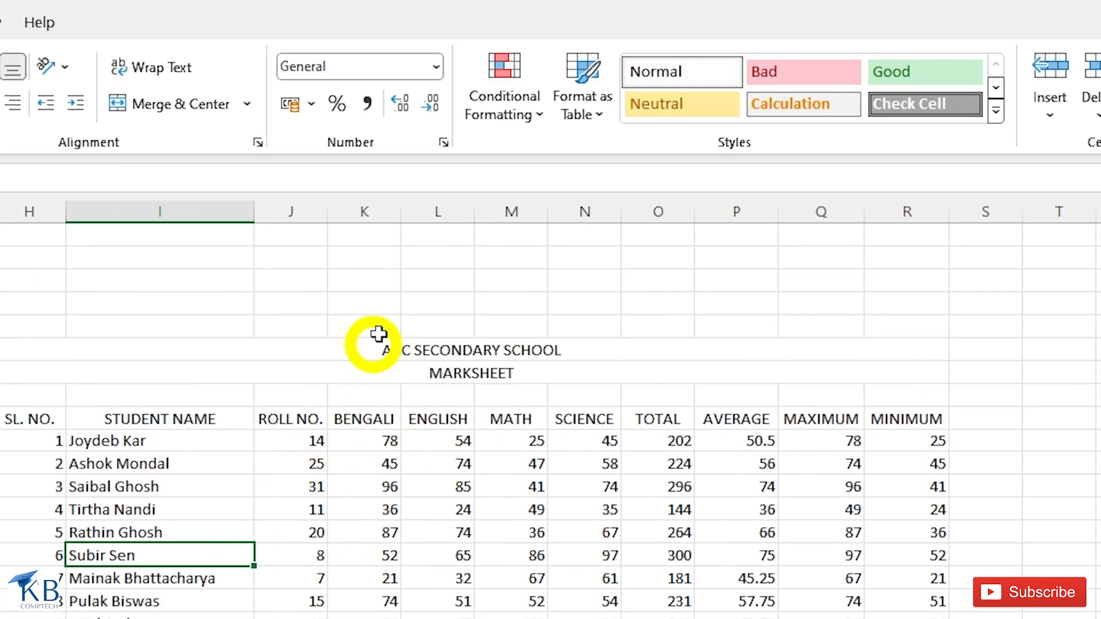
- Hide columns J to L (ROLL NO., BENGALI, ENGLISH) with Hide Columns
{"action": "left_click", "coordinate": [289, 232]}
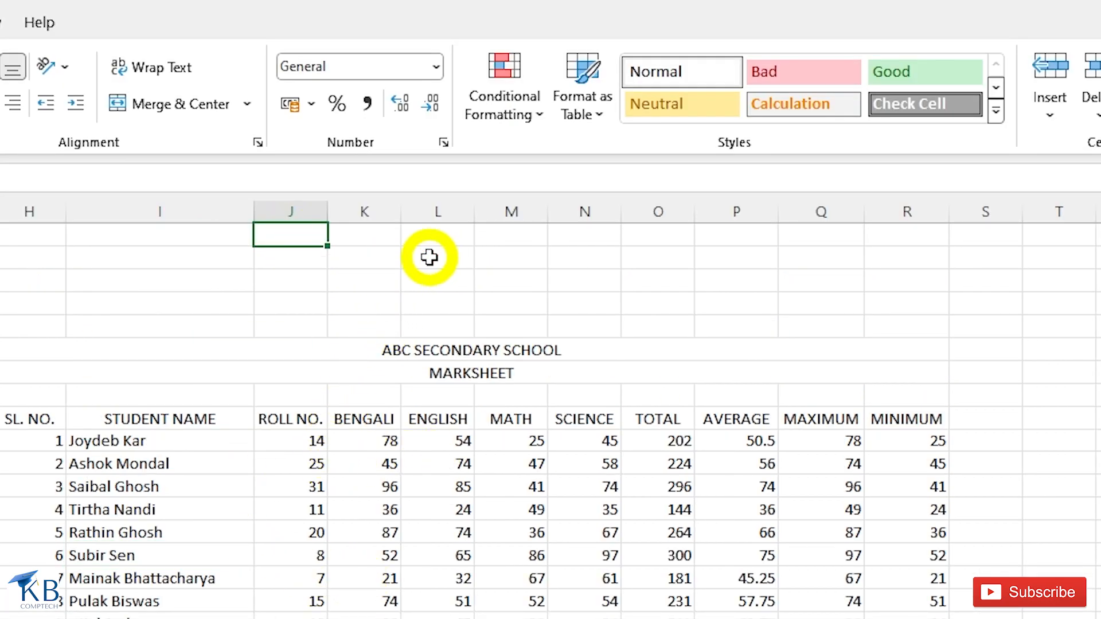
{"action": "left_click", "coordinate": [642, 86]}
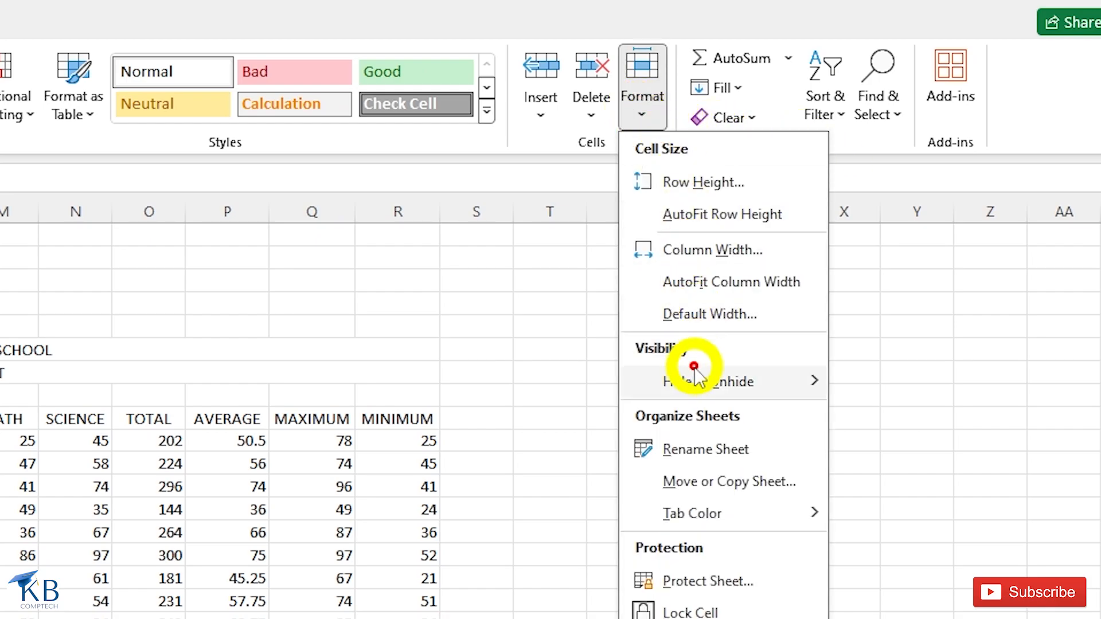
{"action": "mouse_move", "coordinate": [695, 381]}
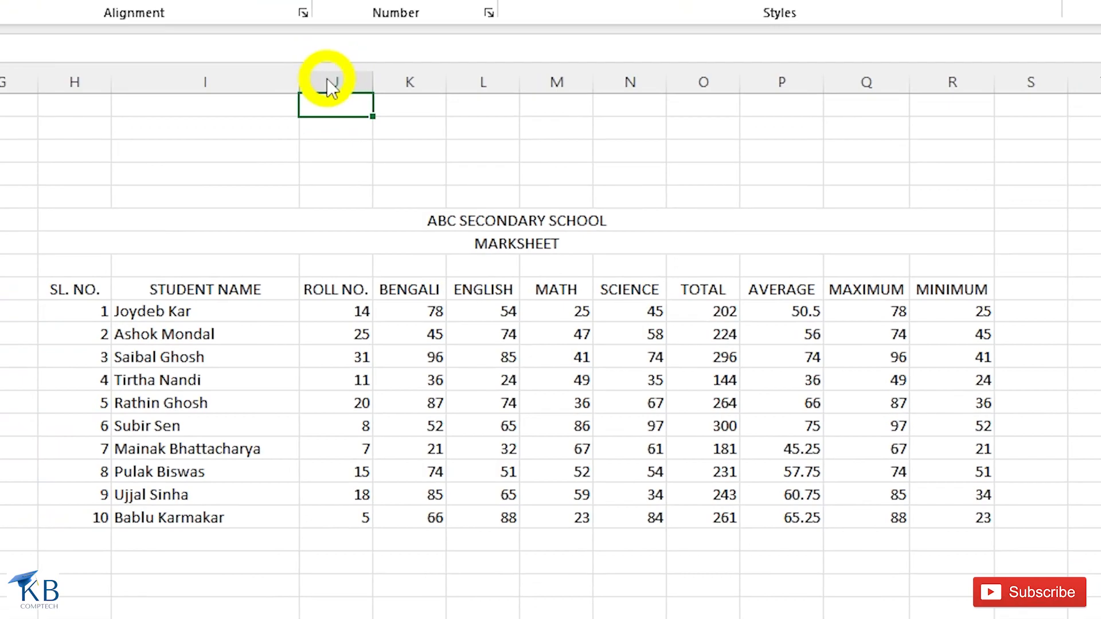
{"action": "right_click", "coordinate": [325, 79]}
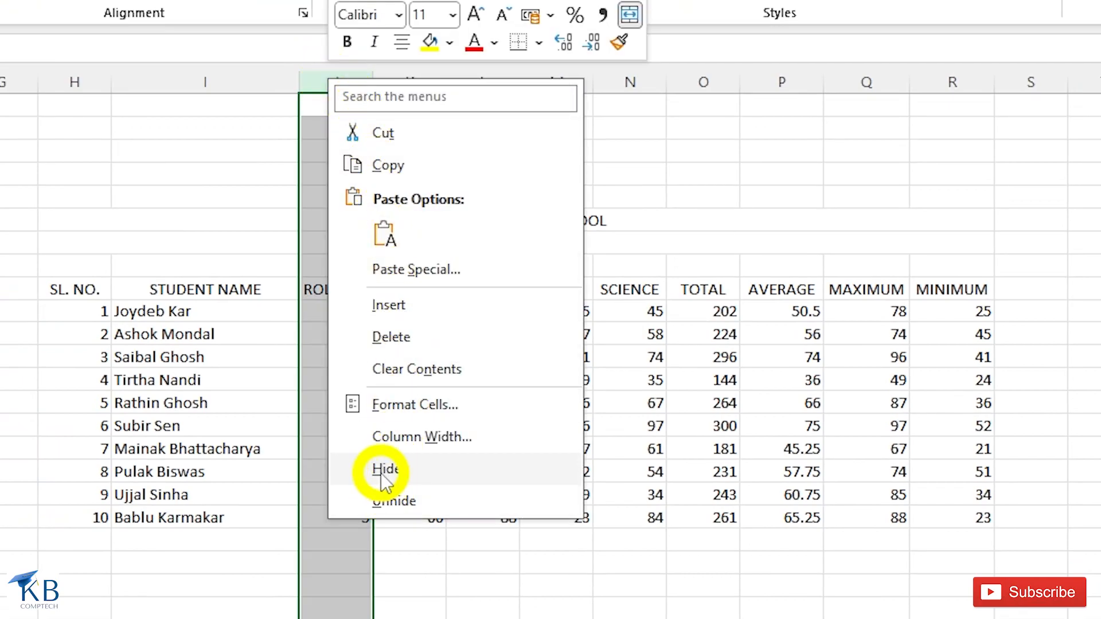
{"action": "left_click", "coordinate": [349, 239]}
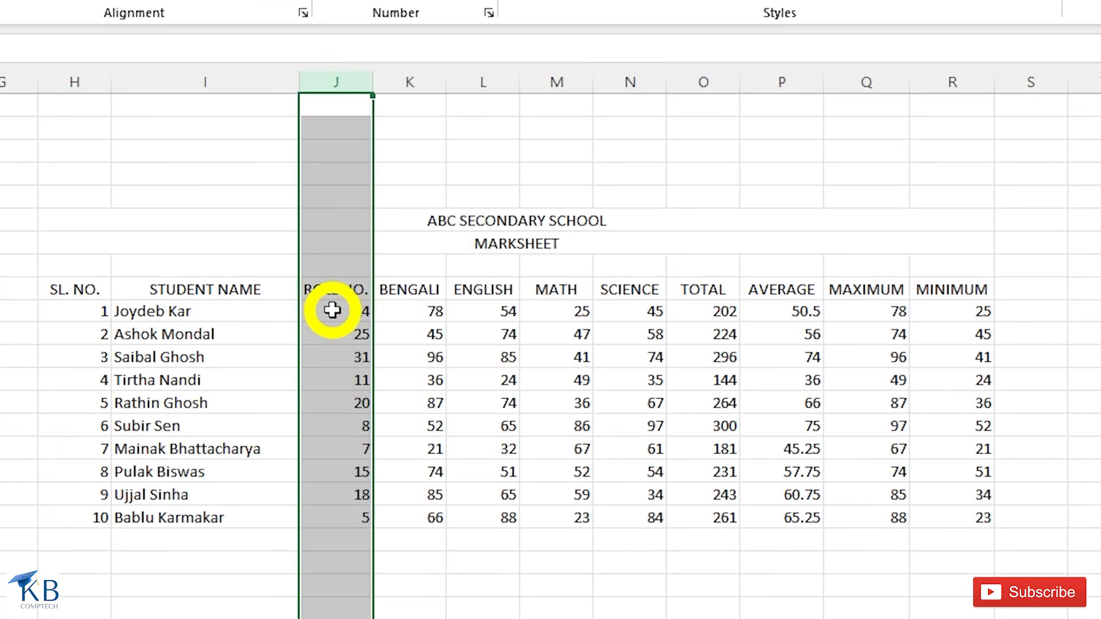
{"action": "left_click_drag", "start_coordinate": [357, 107], "coordinate": [500, 108]}
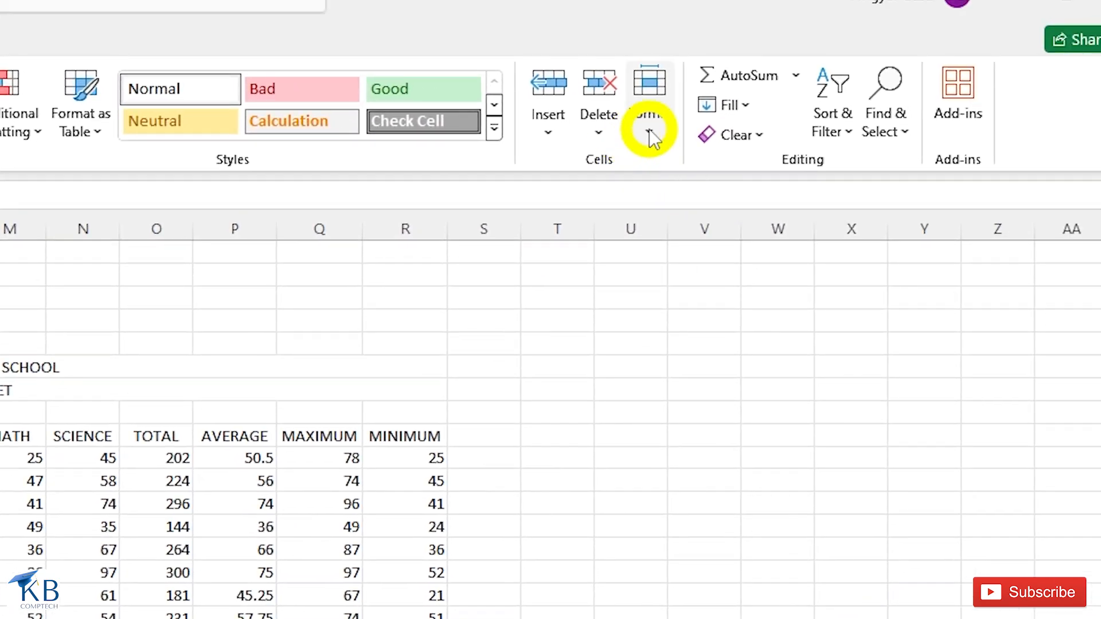
{"action": "left_click", "coordinate": [650, 129]}
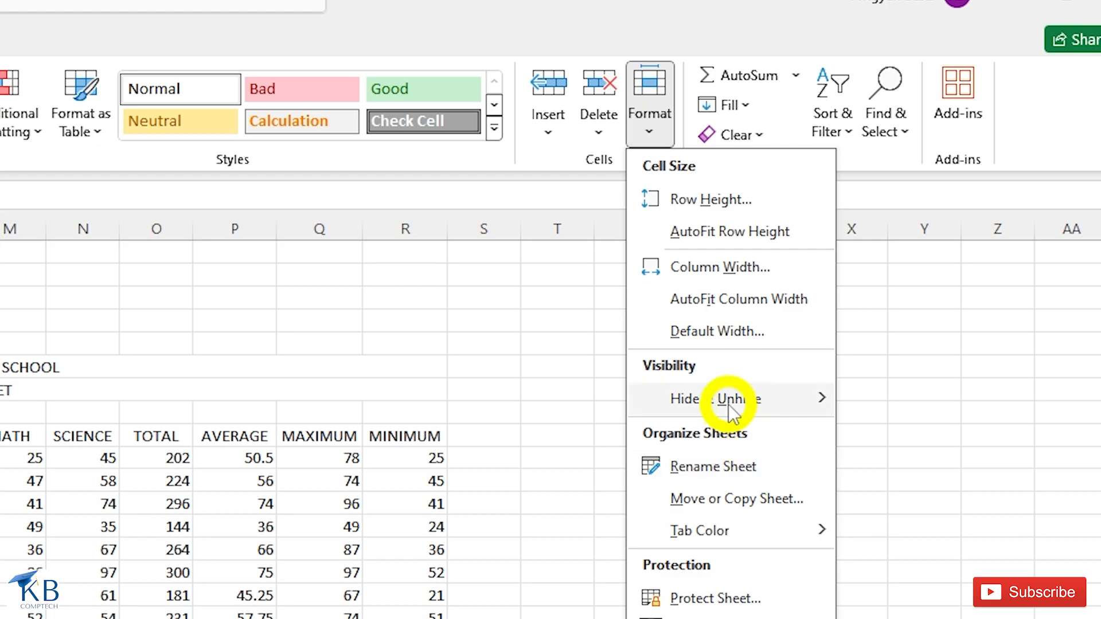
{"action": "left_click", "coordinate": [926, 436]}
{"action": "left_click", "coordinate": [499, 499]}
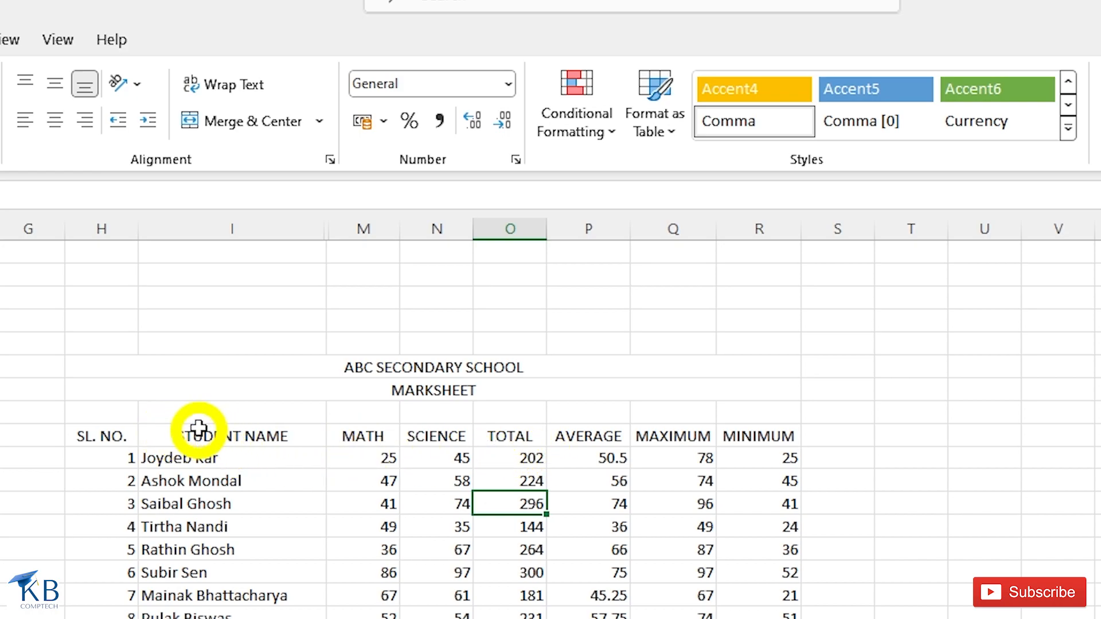
- Select a range across the hidden columns and unhide columns J to L
{"action": "left_click_drag", "start_coordinate": [164, 248], "coordinate": [634, 248]}
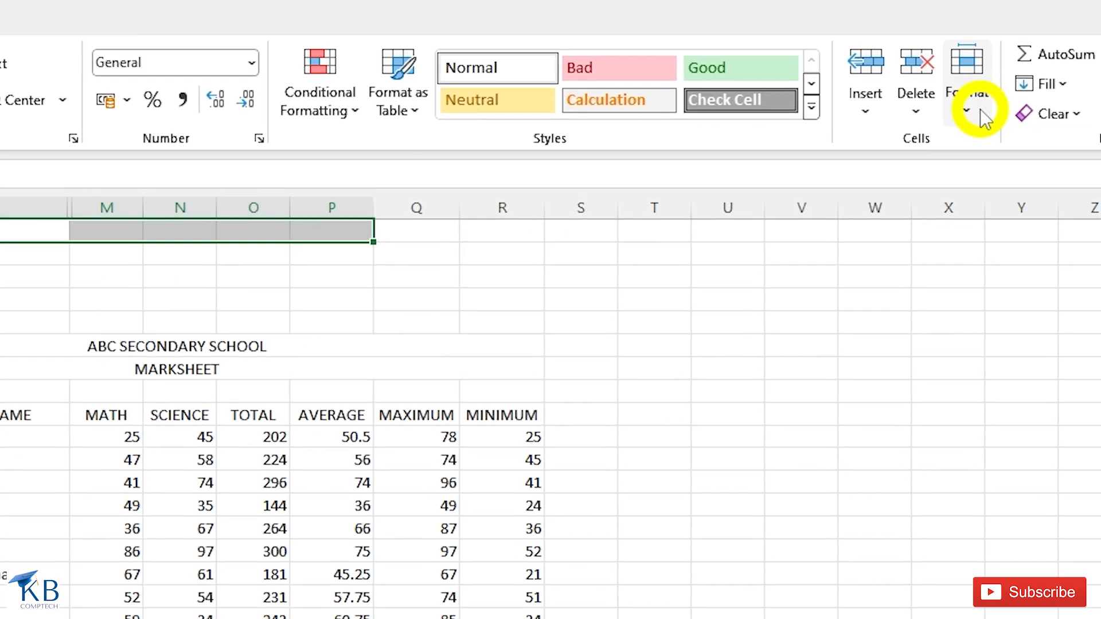
{"action": "left_click", "coordinate": [982, 114]}
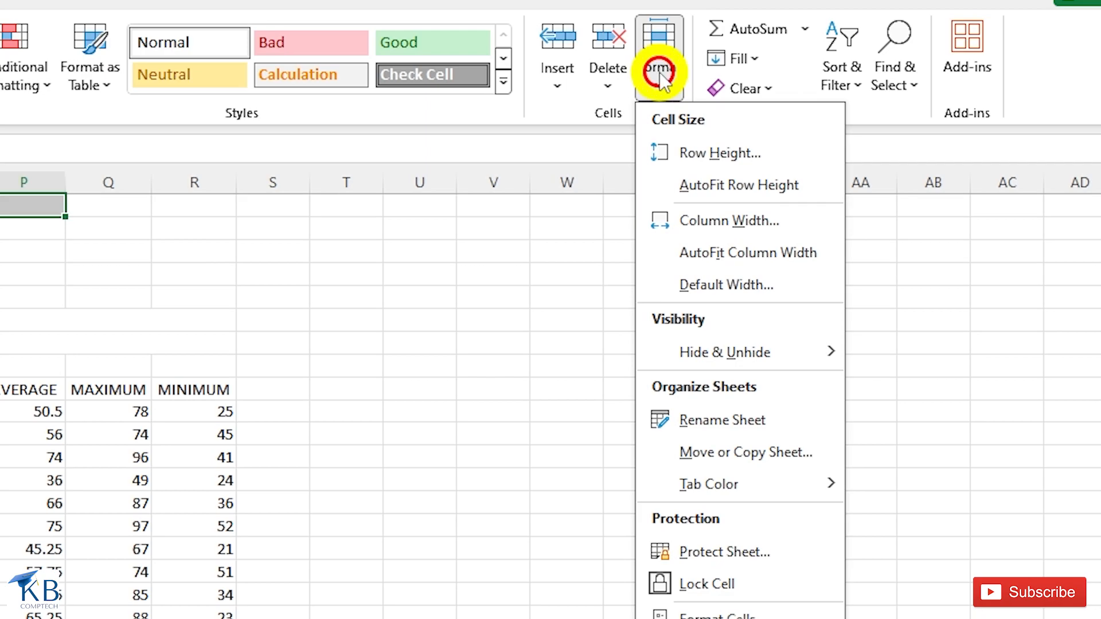
{"action": "mouse_move", "coordinate": [756, 356]}
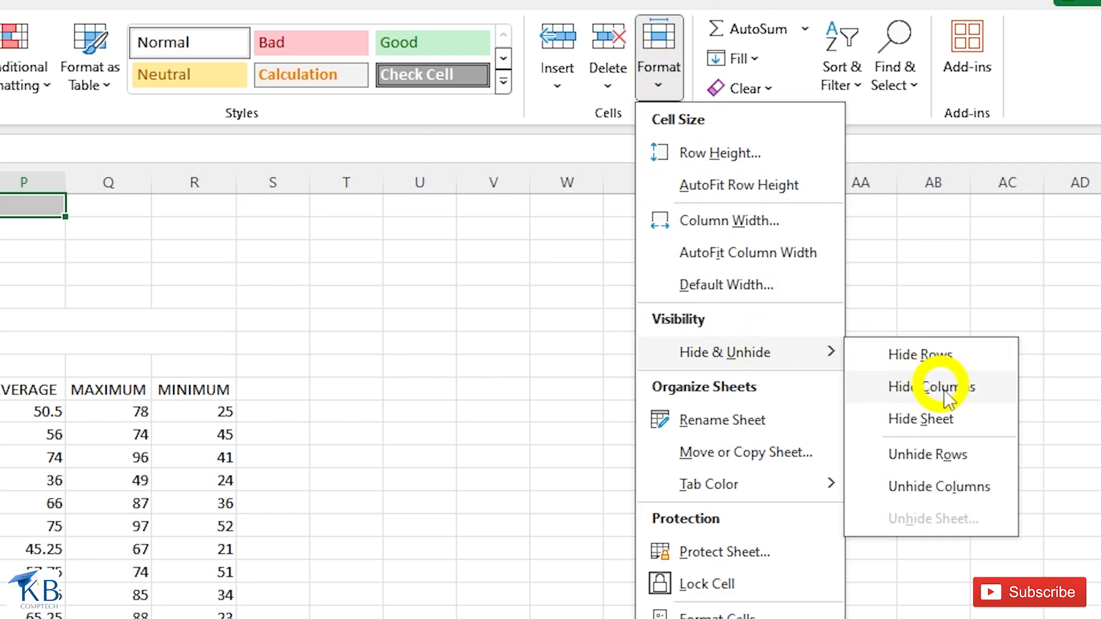
{"action": "left_click", "coordinate": [946, 486]}
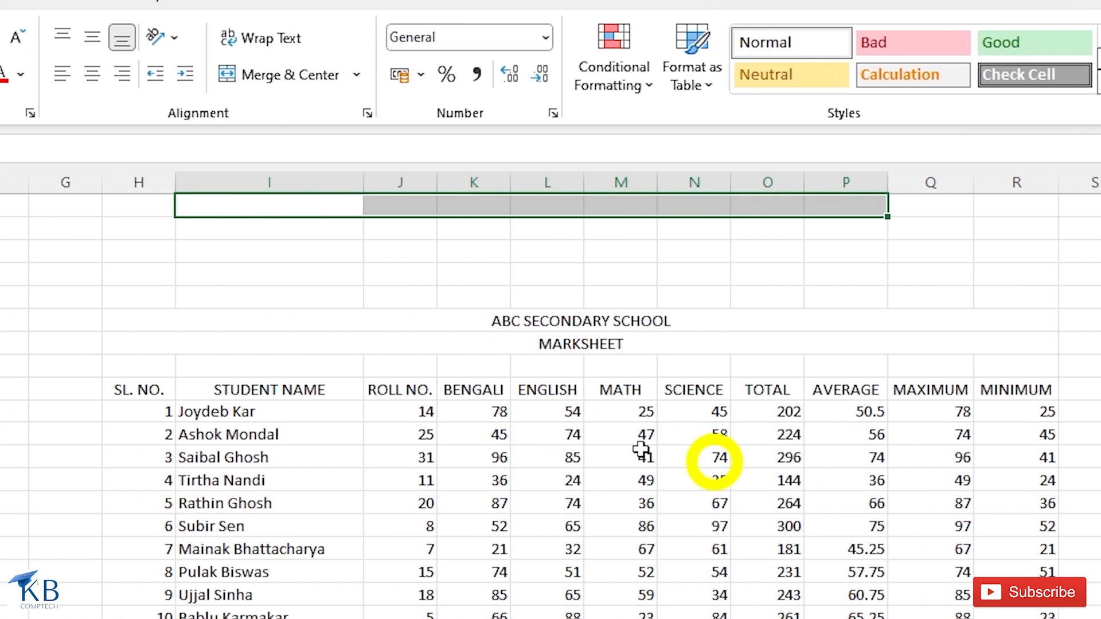
{"action": "left_click", "coordinate": [163, 389]}
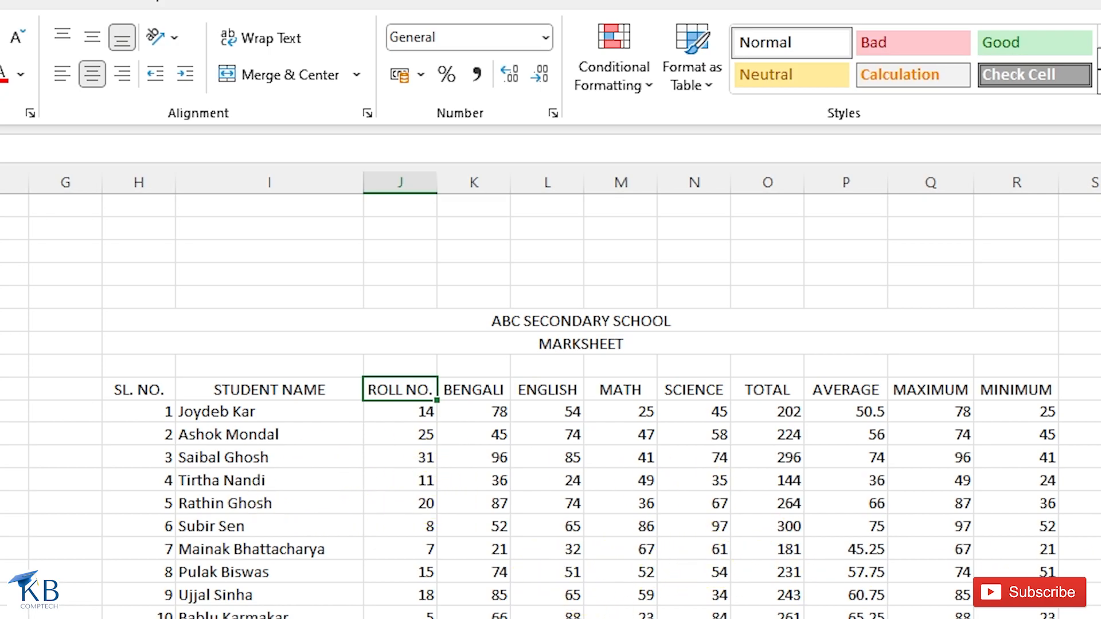
{"action": "left_click", "coordinate": [978, 75]}
{"action": "mouse_move", "coordinate": [730, 361]}
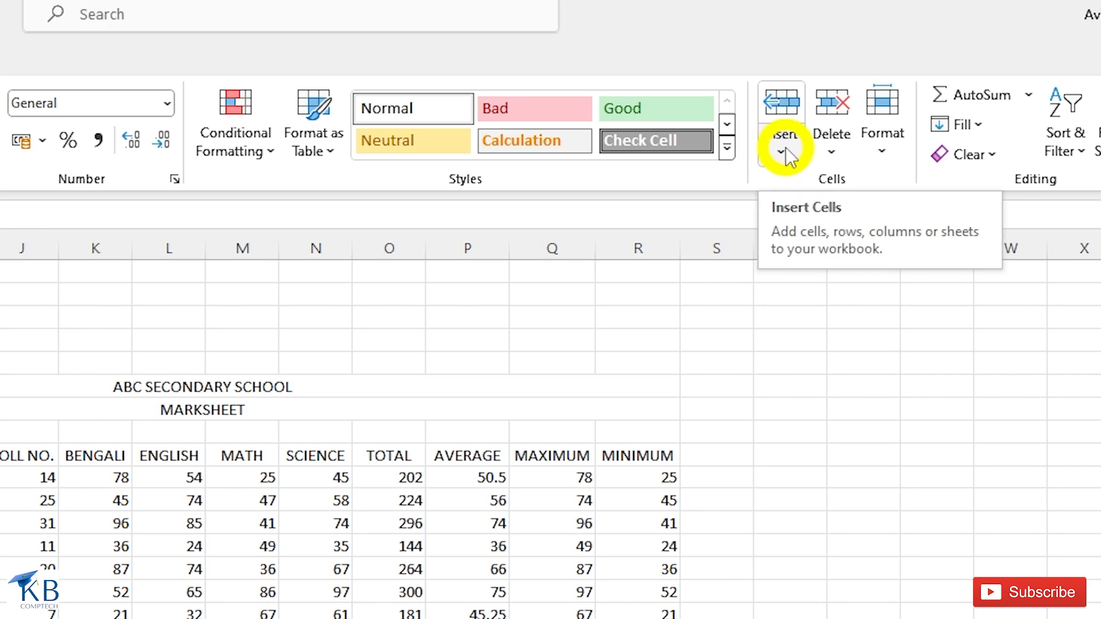
- Insert a new blank Sheet2, then hide it with Hide Sheet
{"action": "left_click", "coordinate": [785, 150]}
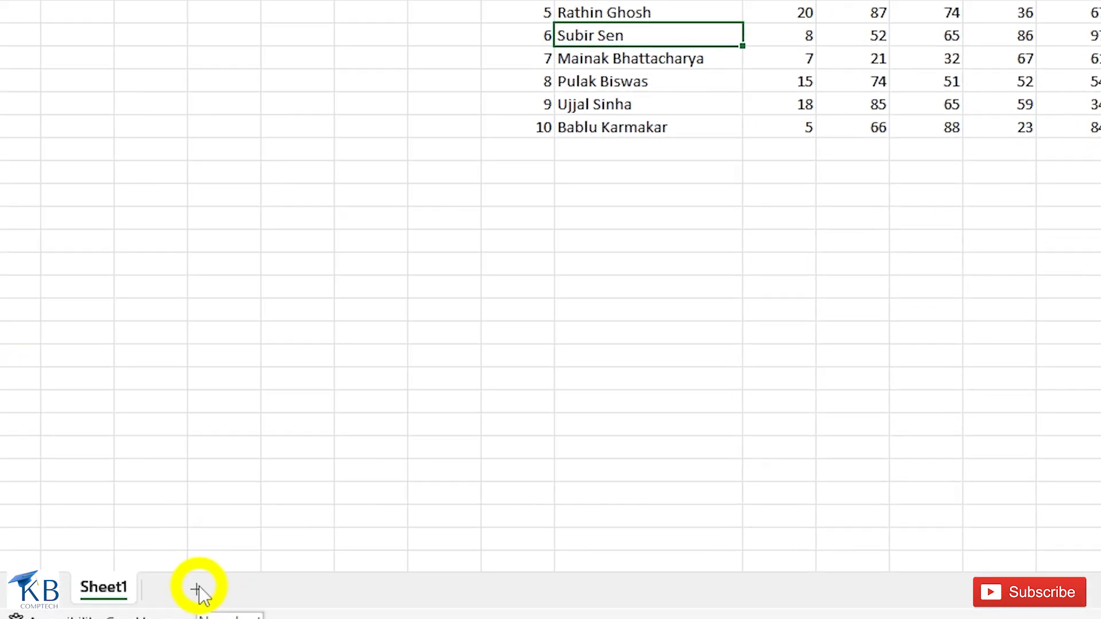
{"action": "left_click", "coordinate": [195, 589]}
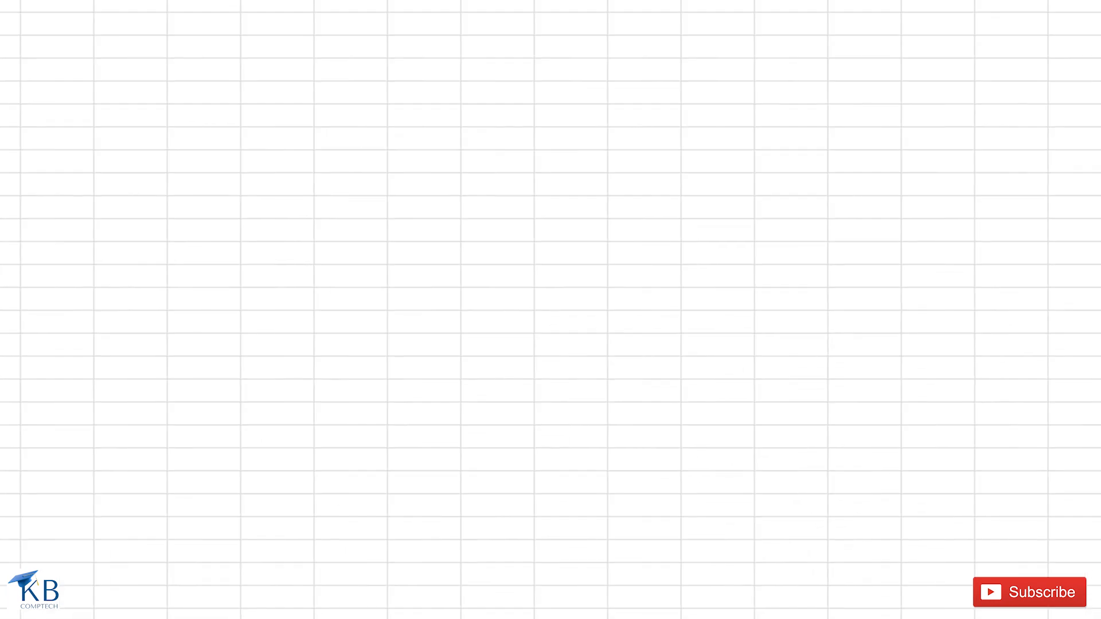
{"action": "left_click", "coordinate": [771, 65]}
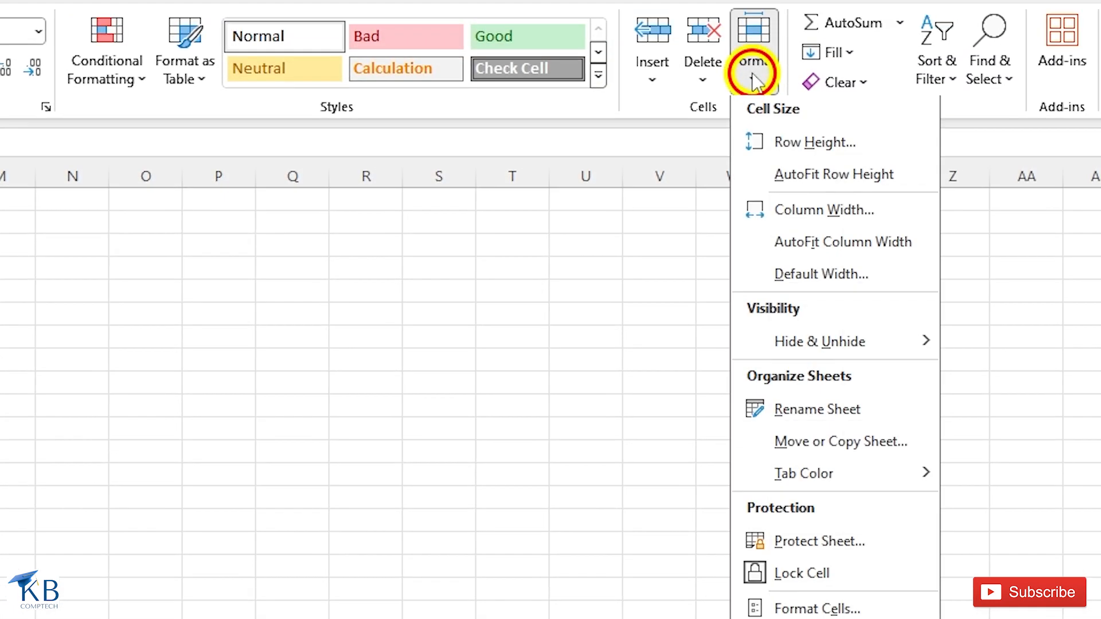
{"action": "mouse_move", "coordinate": [744, 376]}
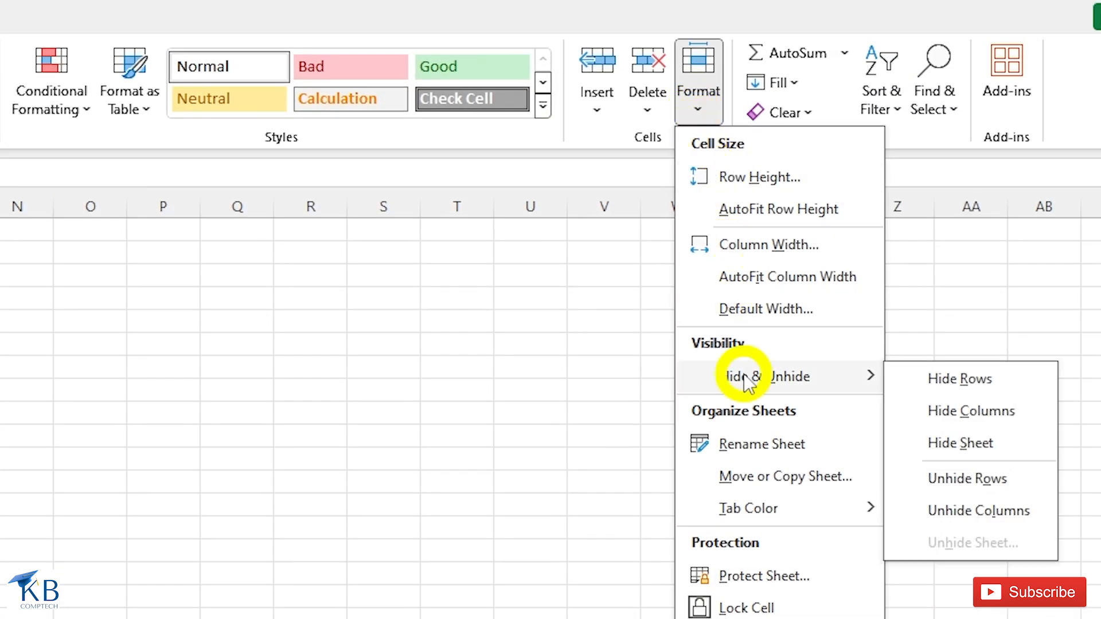
{"action": "left_click", "coordinate": [960, 442]}
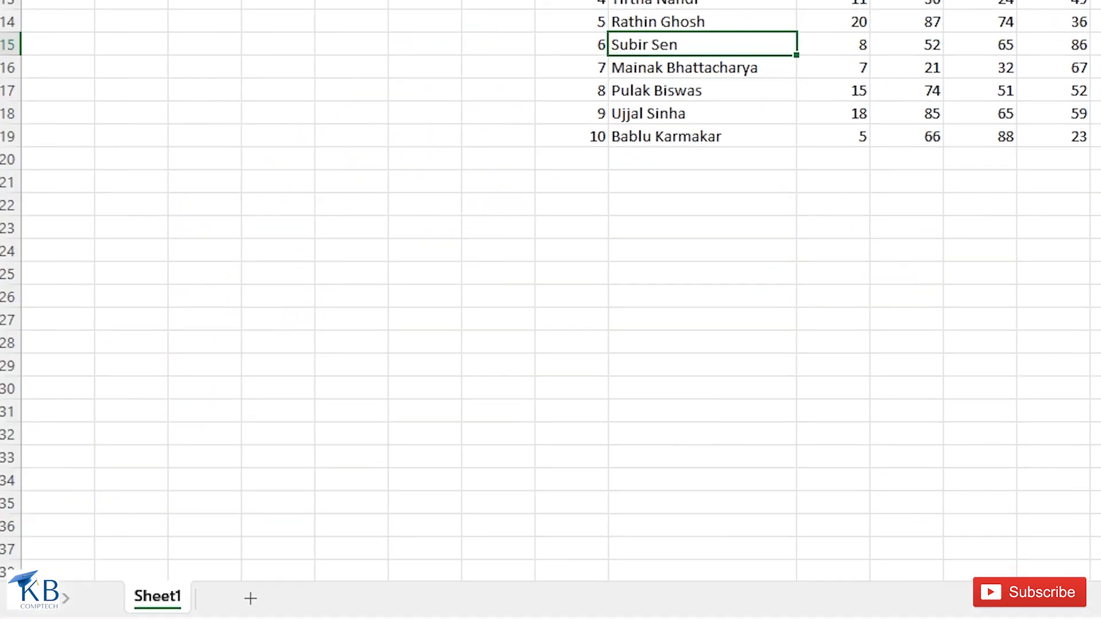
- Unhide Sheet2 through the Unhide dialog
{"action": "left_click", "coordinate": [684, 64]}
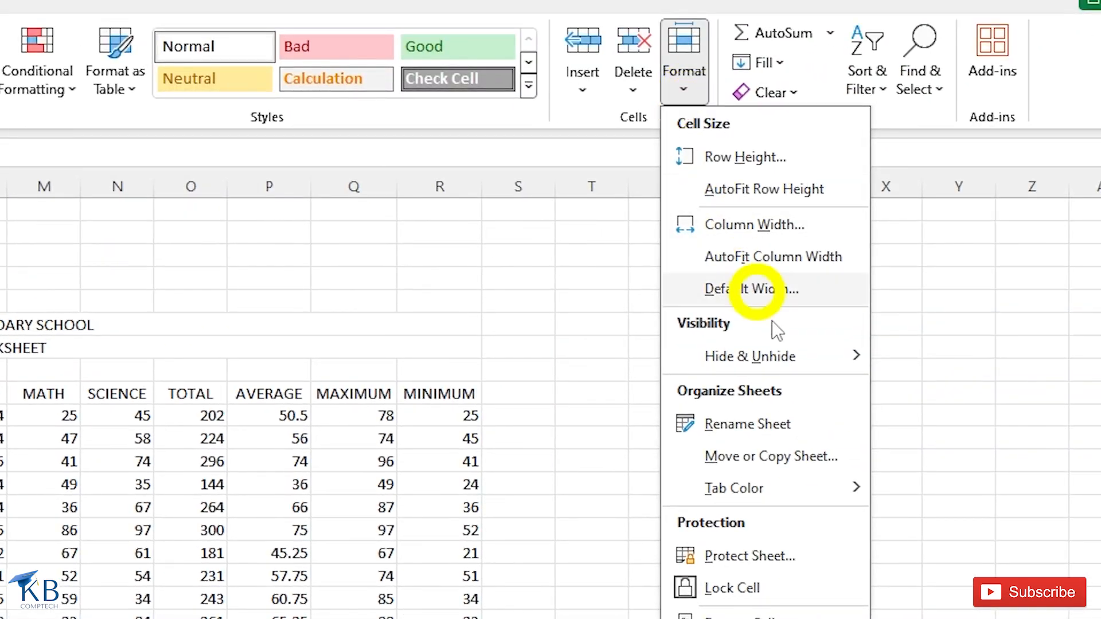
{"action": "mouse_move", "coordinate": [789, 358]}
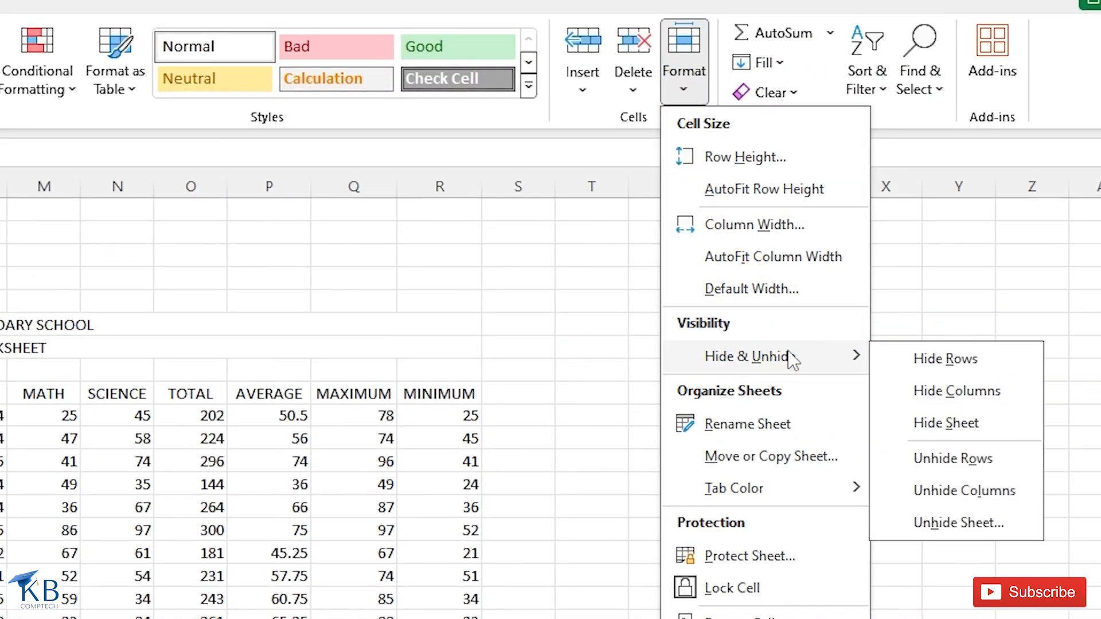
{"action": "left_click", "coordinate": [944, 519]}
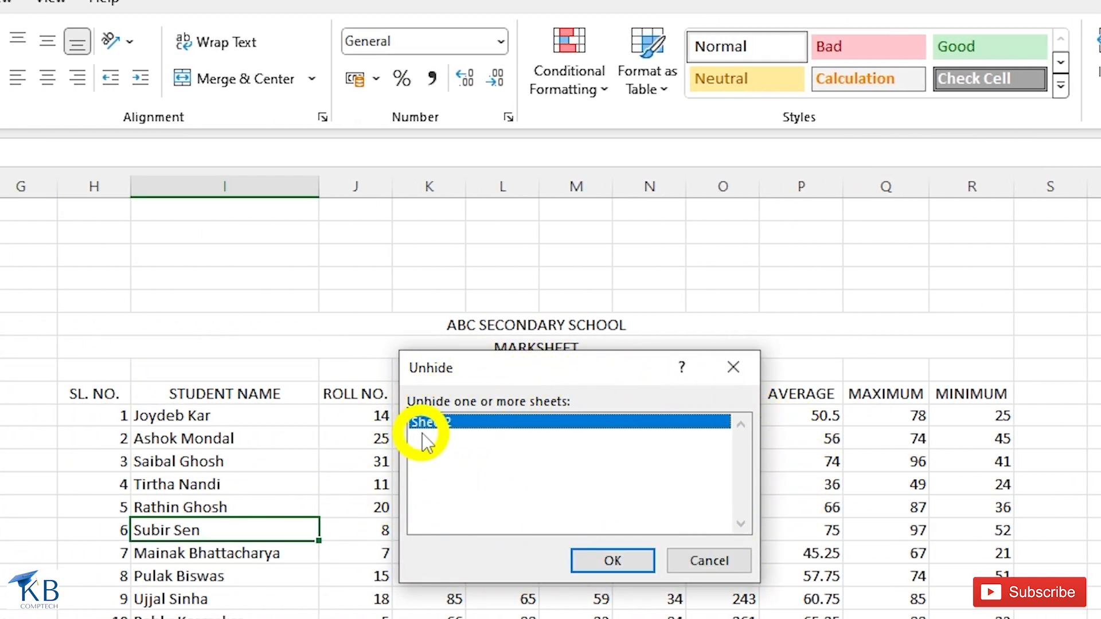
{"action": "left_click", "coordinate": [598, 560]}
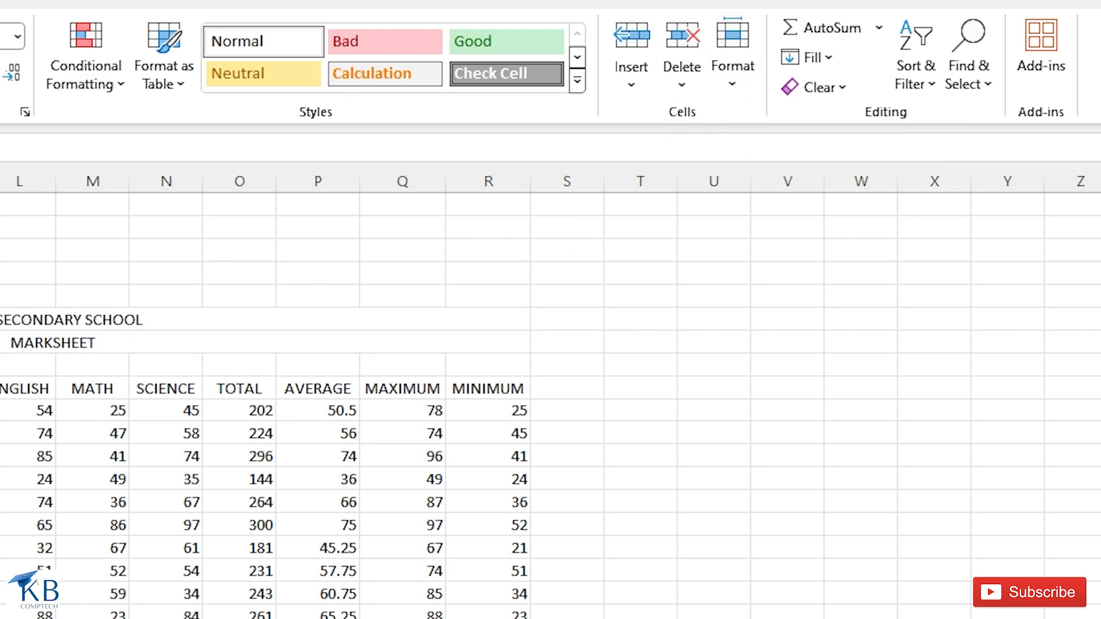
{"action": "left_click", "coordinate": [734, 80]}
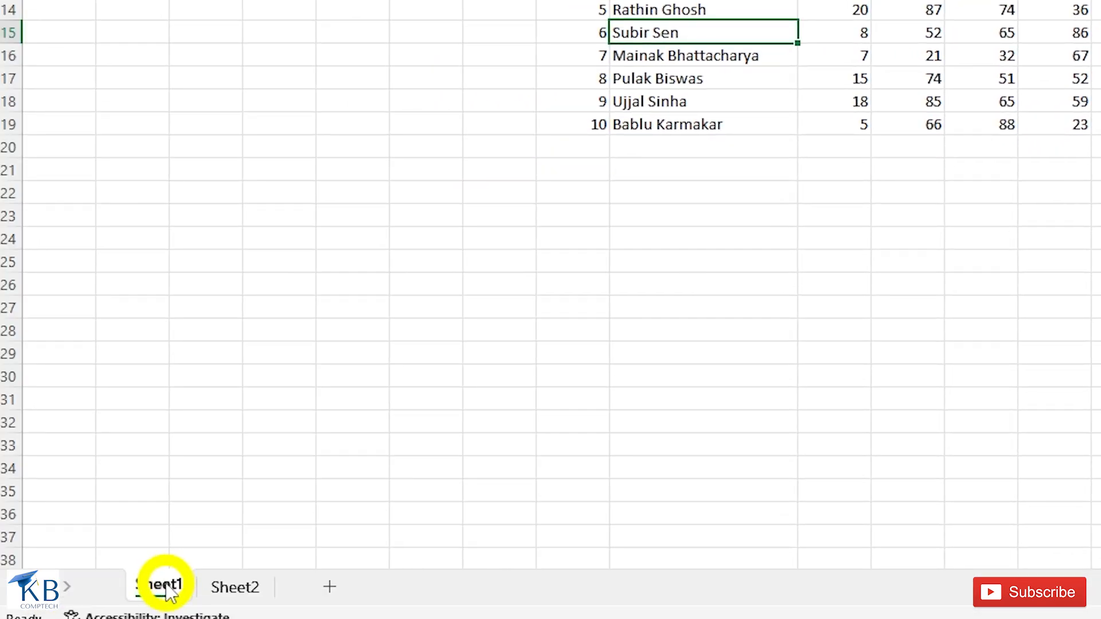
{"action": "right_click", "coordinate": [168, 593]}
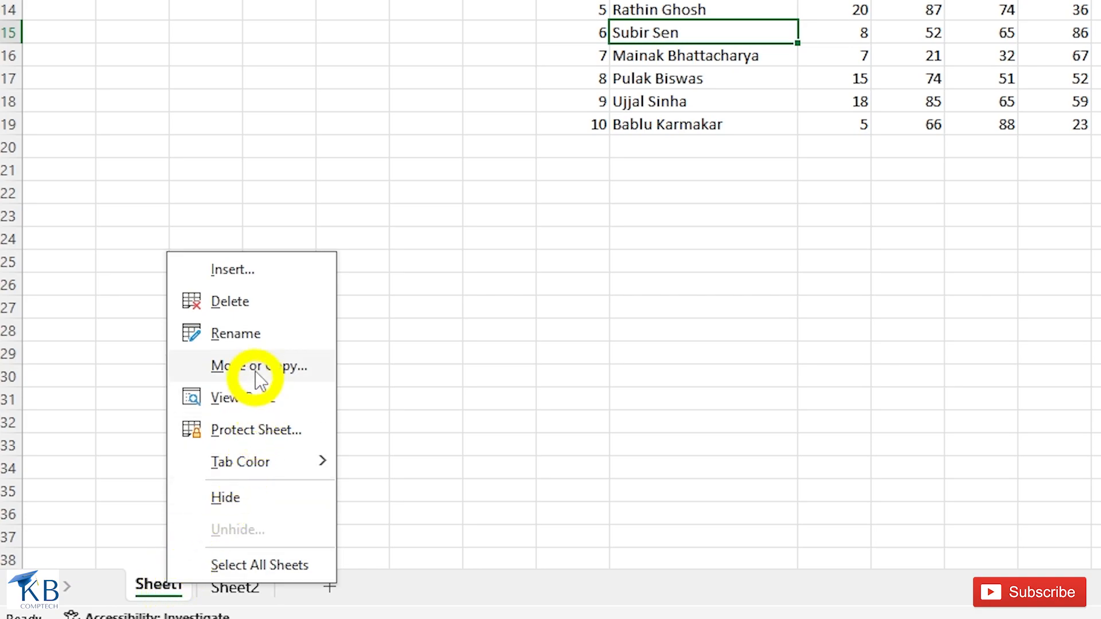
{"action": "left_click", "coordinate": [250, 335]}
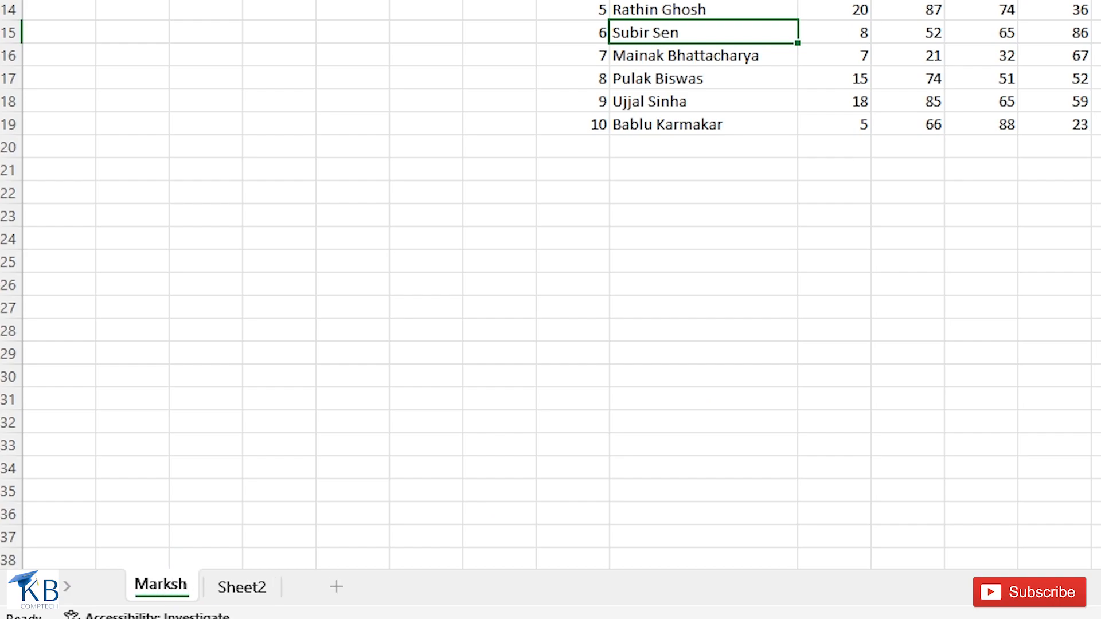
{"action": "left_click", "coordinate": [205, 462]}
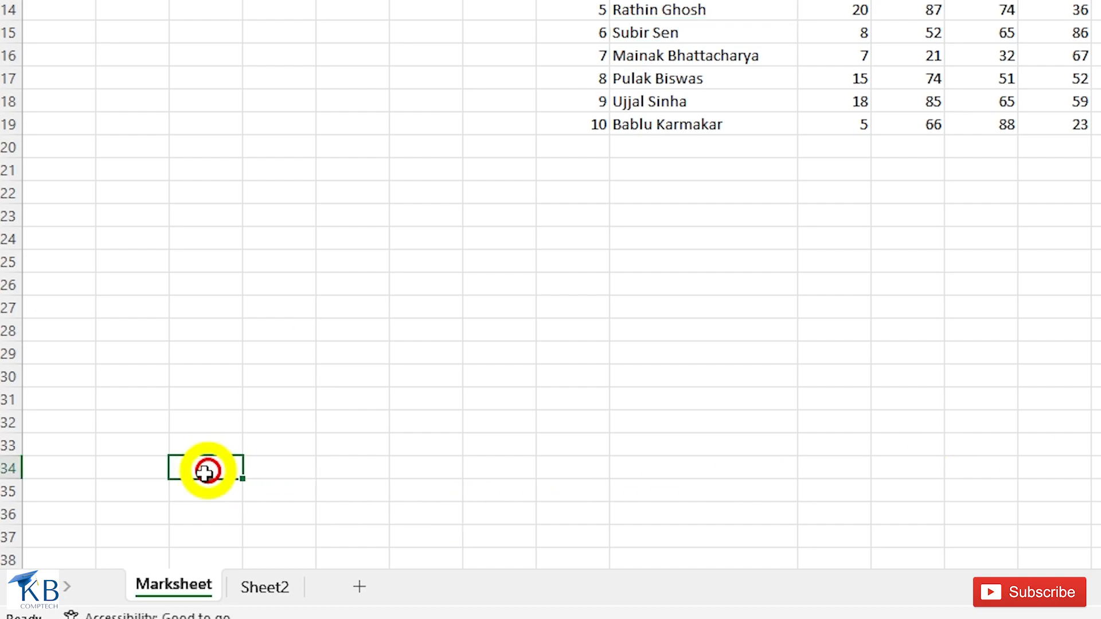
{"action": "right_click", "coordinate": [182, 585]}
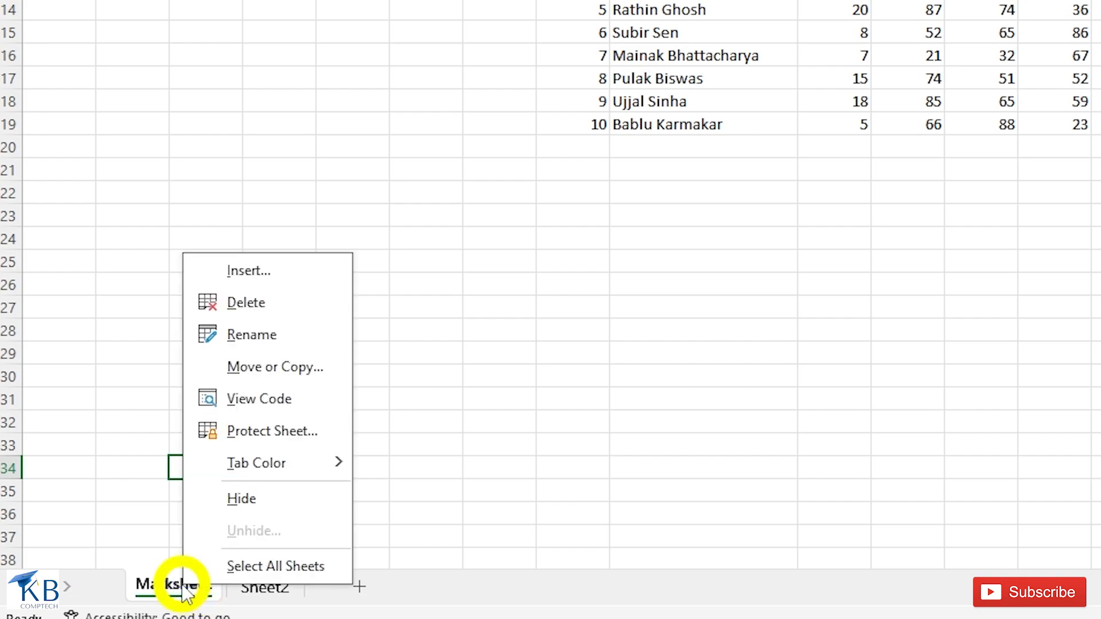
{"action": "left_click", "coordinate": [257, 342]}
{"action": "type", "text": "Sheet1"}
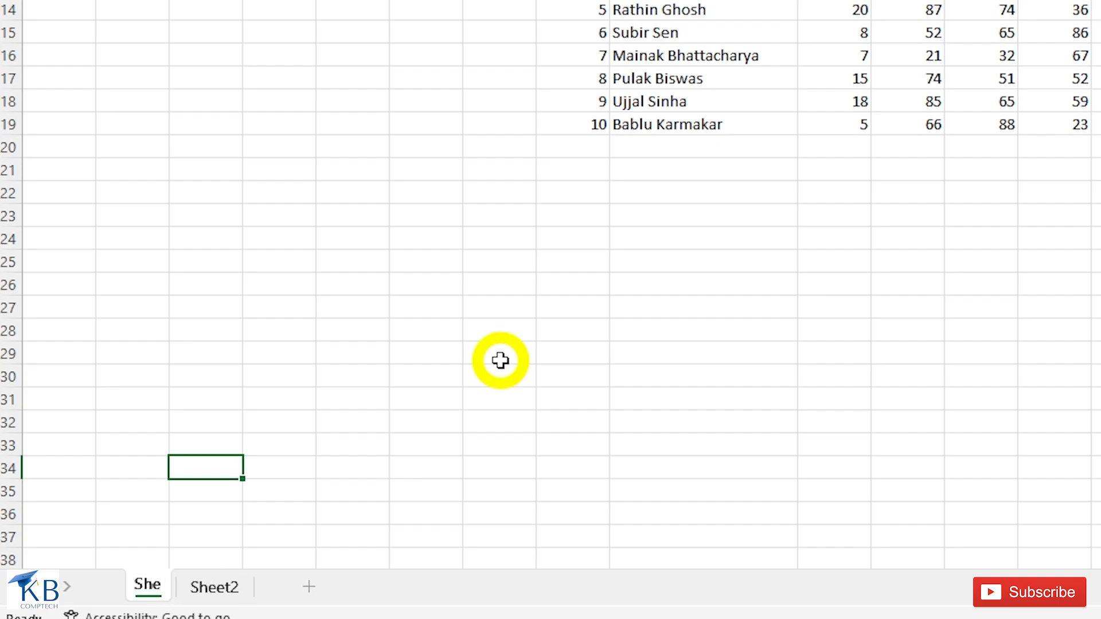
{"action": "left_click", "coordinate": [194, 431]}
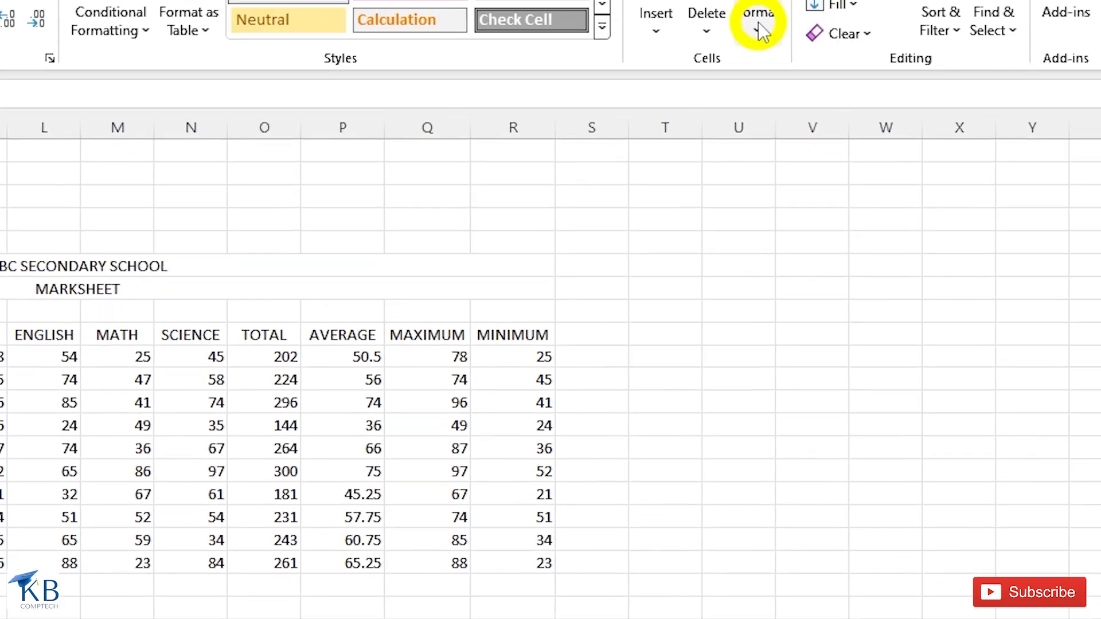
- Apply tab colours to the sheets, including red on the Sheet1 tab
{"action": "left_click", "coordinate": [757, 23]}
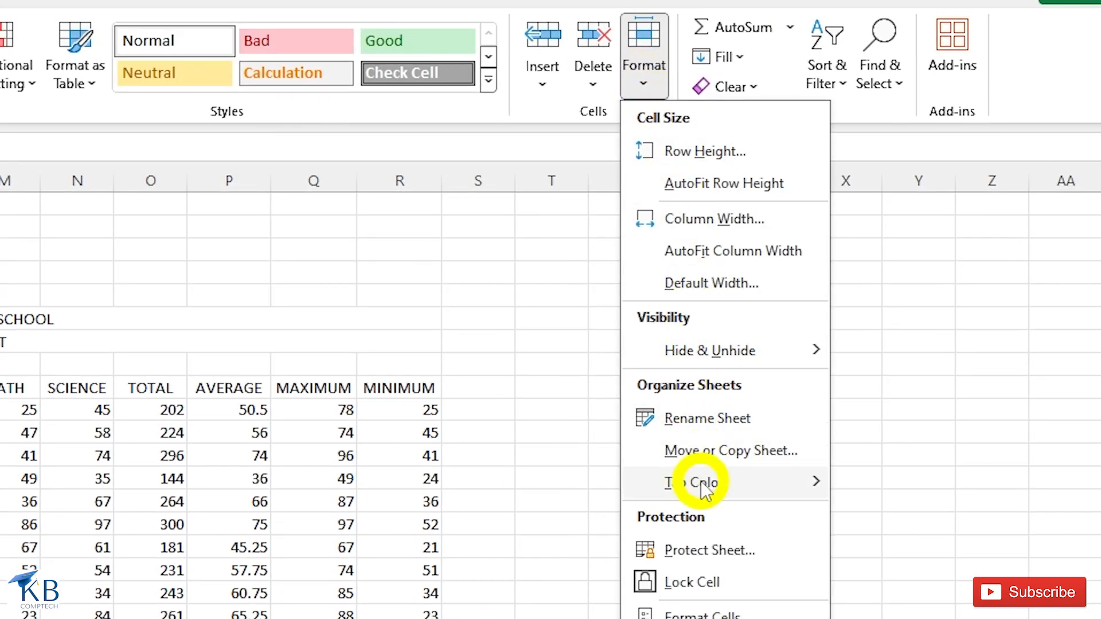
{"action": "mouse_move", "coordinate": [695, 484]}
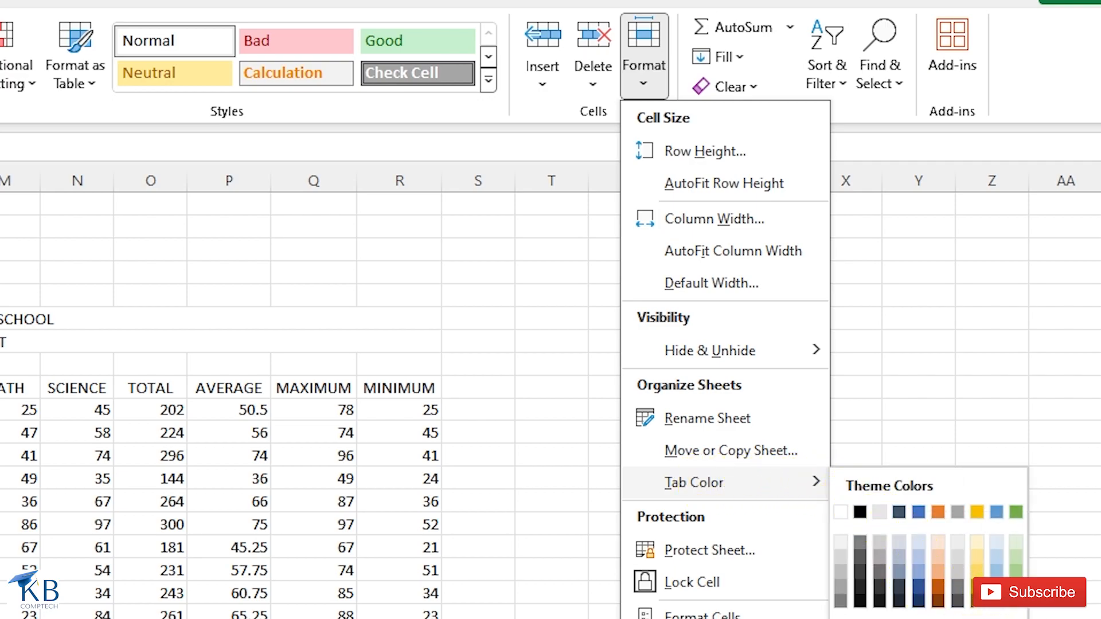
{"action": "left_click", "coordinate": [859, 618]}
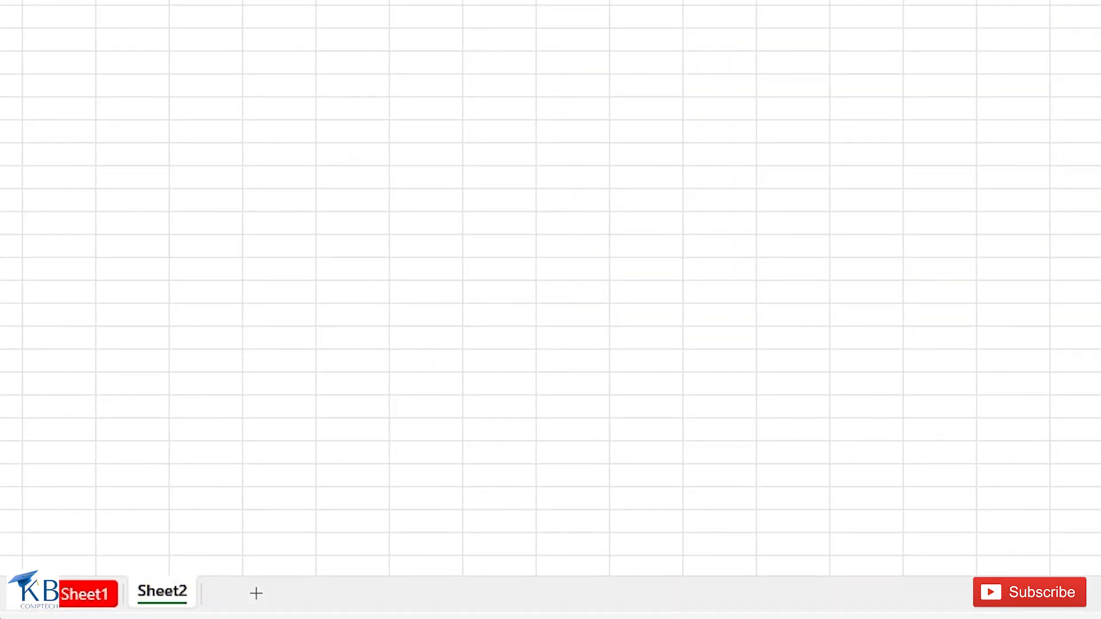
{"action": "left_click", "coordinate": [632, 86]}
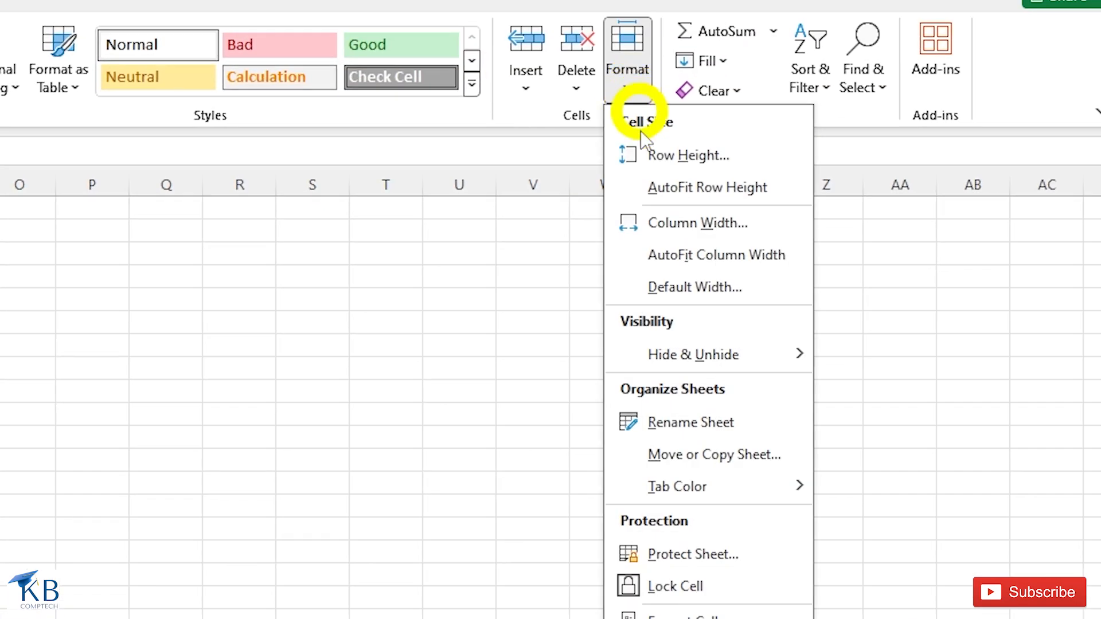
{"action": "mouse_move", "coordinate": [750, 485]}
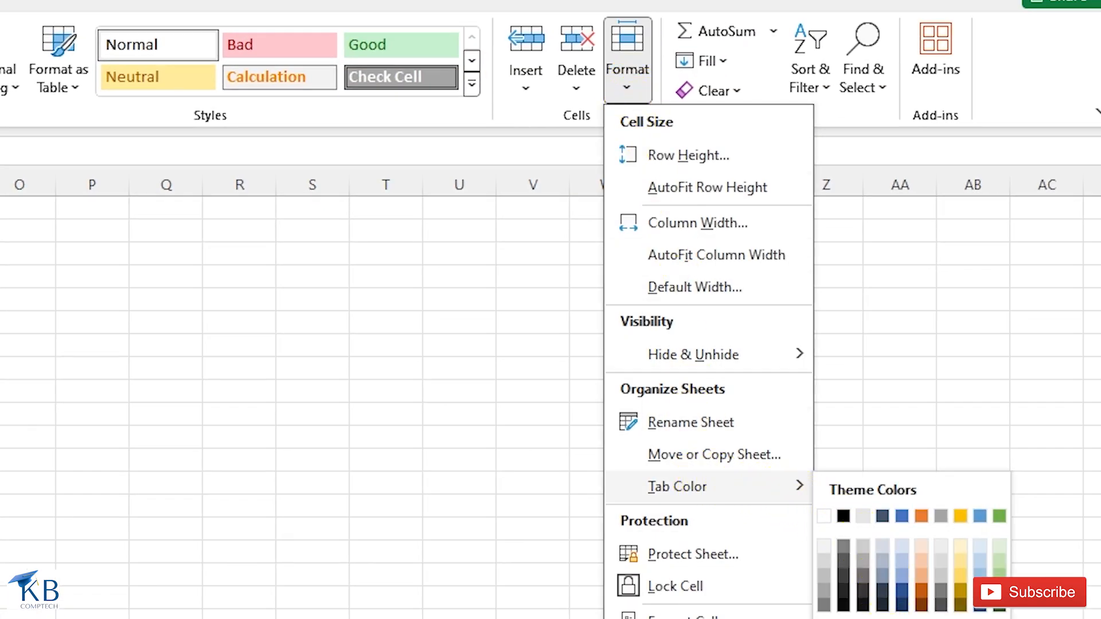
{"action": "left_click", "coordinate": [911, 618]}
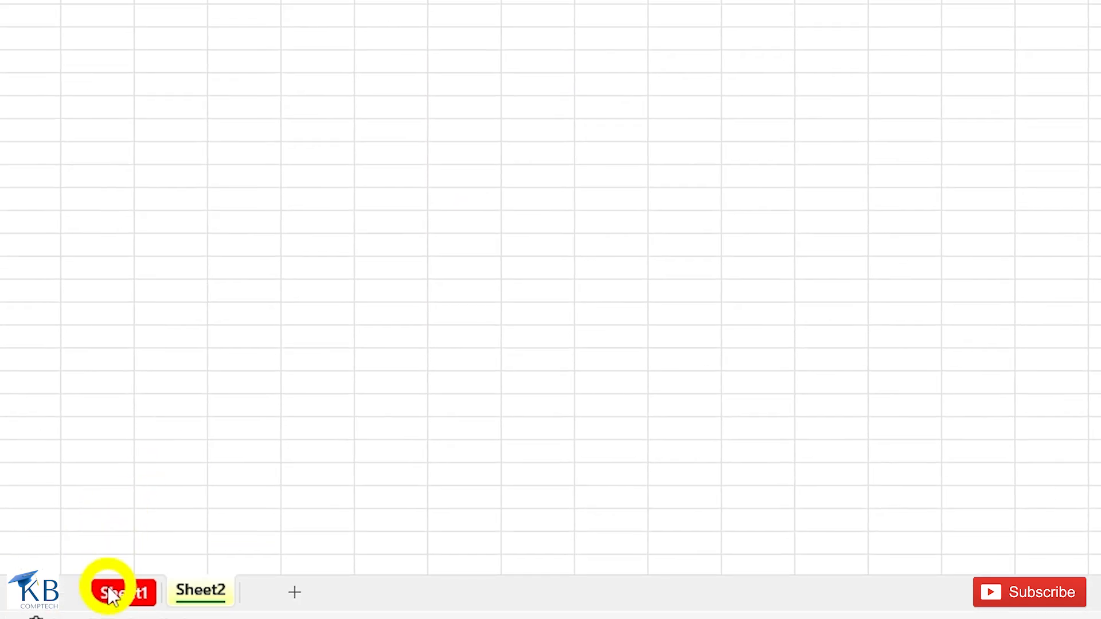
{"action": "left_click", "coordinate": [110, 590]}
{"action": "left_click", "coordinate": [201, 592]}
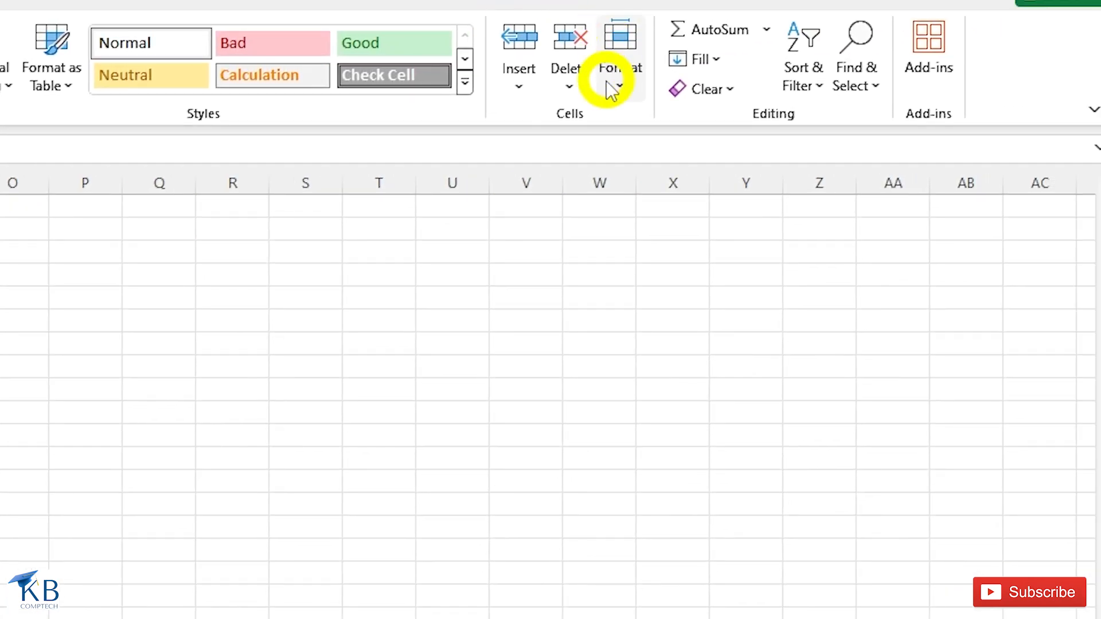
- Set the tab colour to No Color on Sheet2, then on Sheet1
{"action": "left_click", "coordinate": [613, 81]}
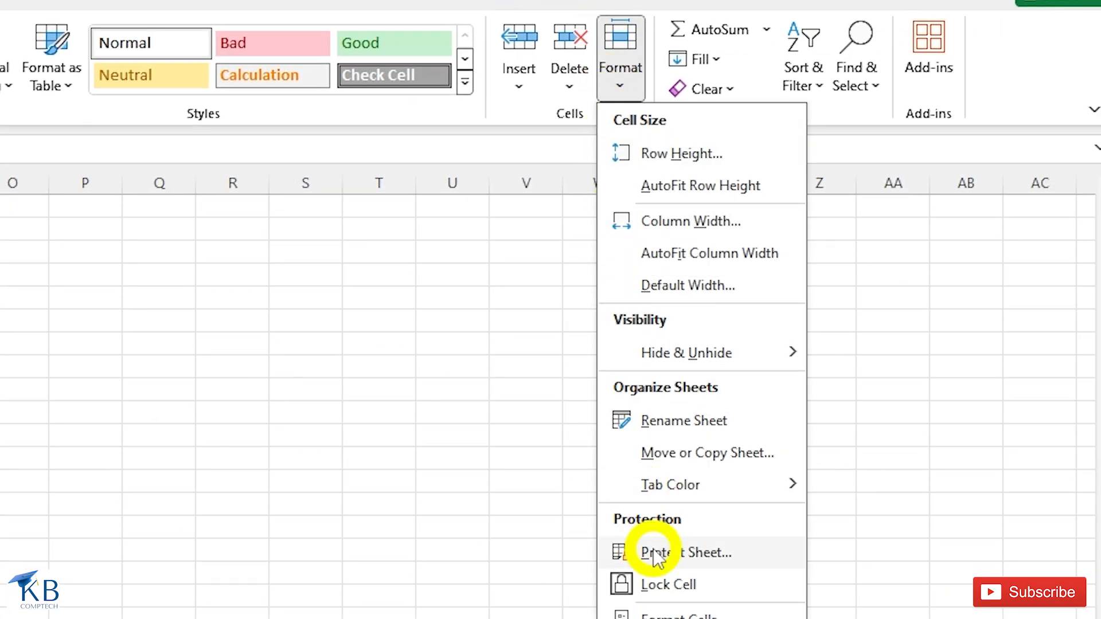
{"action": "mouse_move", "coordinate": [681, 485]}
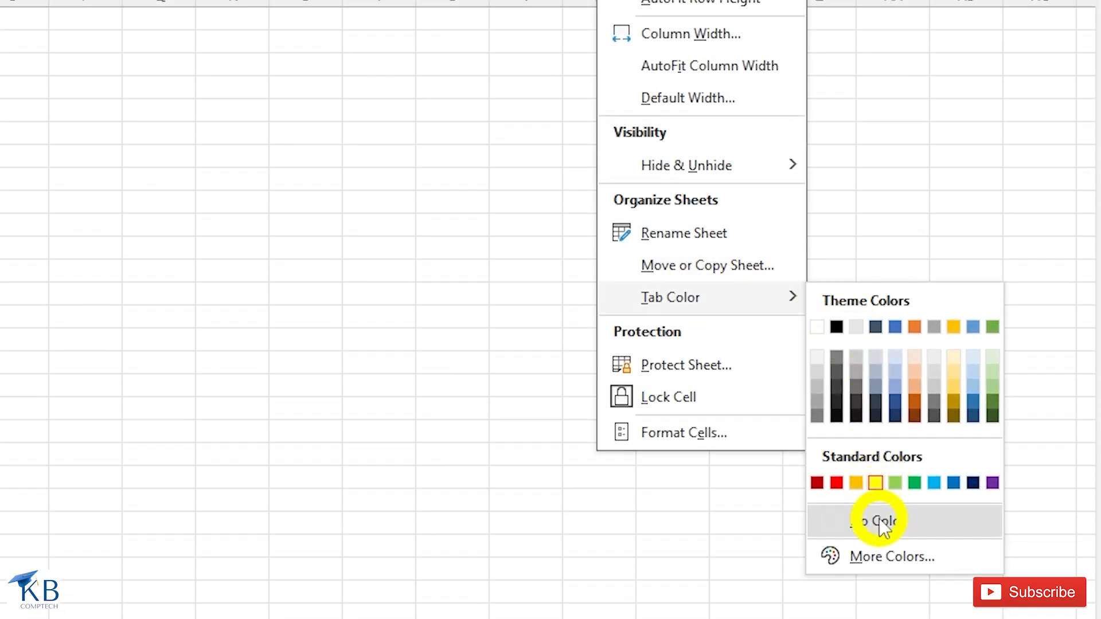
{"action": "left_click", "coordinate": [880, 522]}
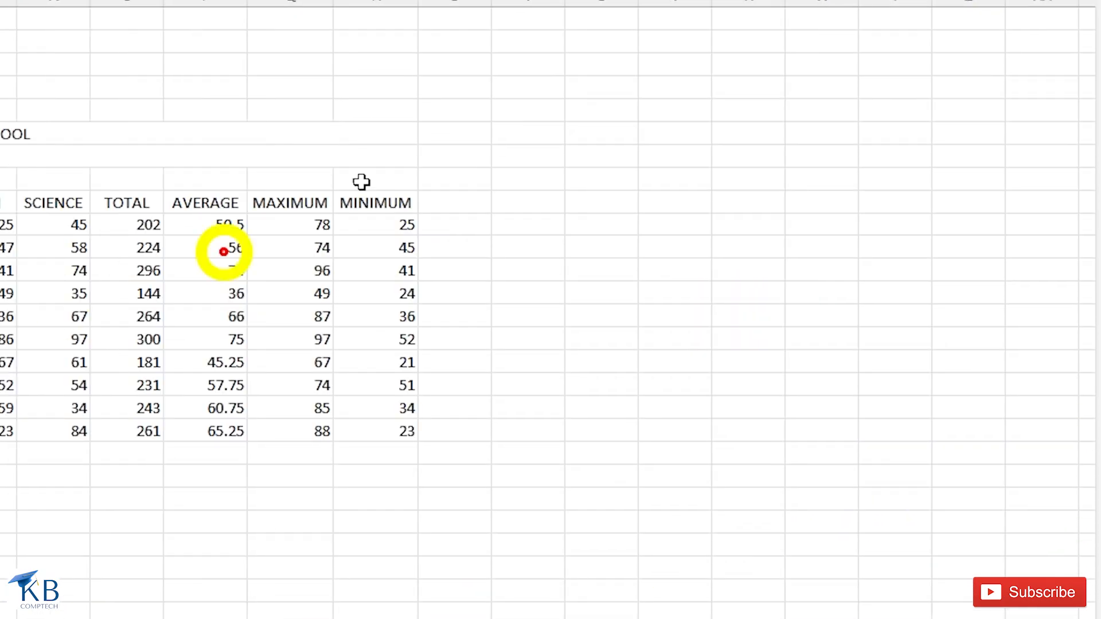
{"action": "left_click", "coordinate": [600, 5]}
{"action": "mouse_move", "coordinate": [697, 300]}
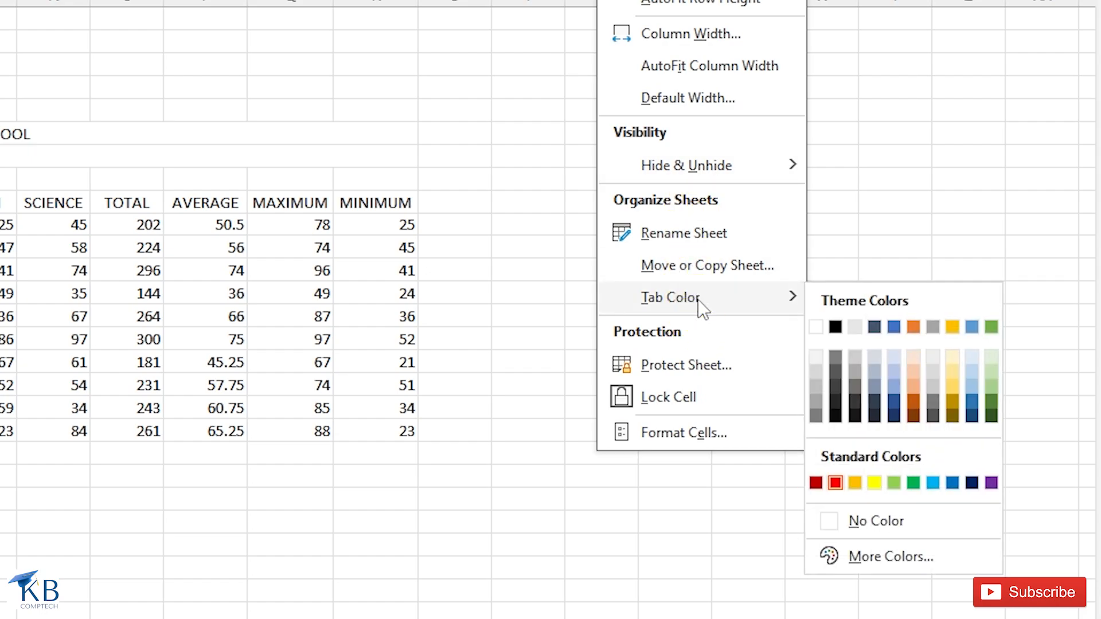
{"action": "left_click", "coordinate": [870, 521]}
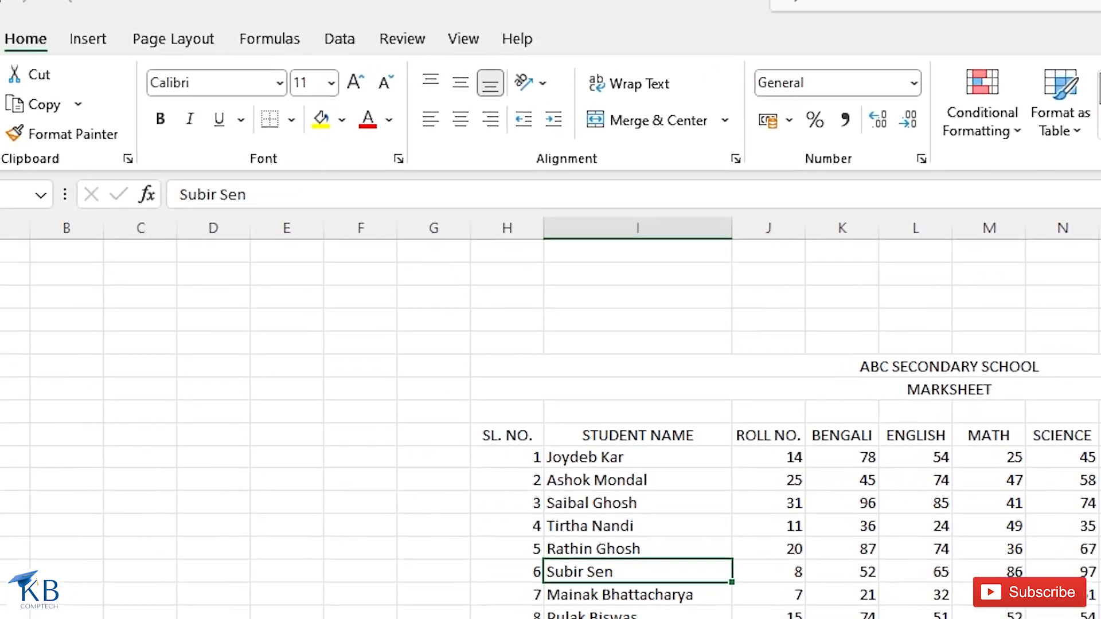
- Create blank workbook Book1, then copy the MARKSHEET sheet to its end, keeping the original
{"action": "left_click", "coordinate": [27, 84]}
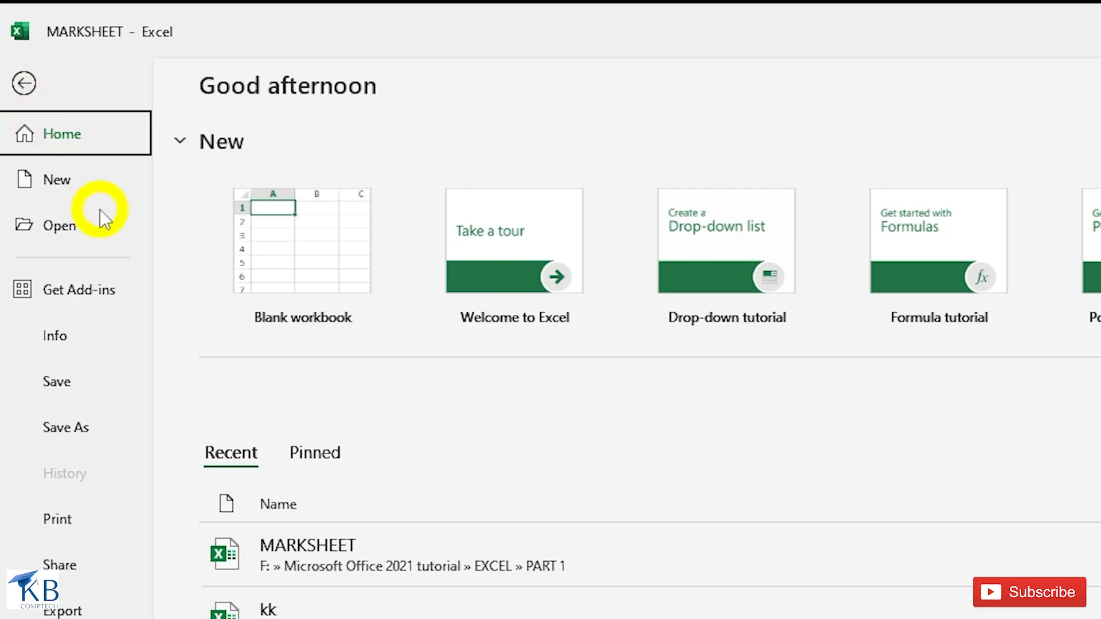
{"action": "left_click", "coordinate": [304, 246]}
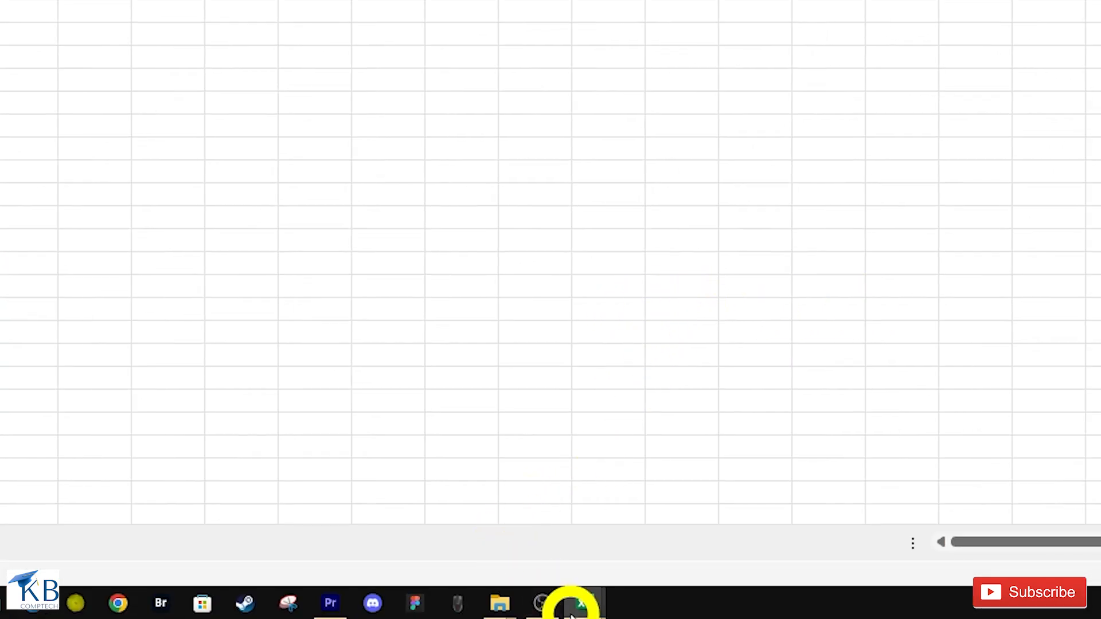
{"action": "mouse_move", "coordinate": [583, 607]}
{"action": "left_click", "coordinate": [458, 490]}
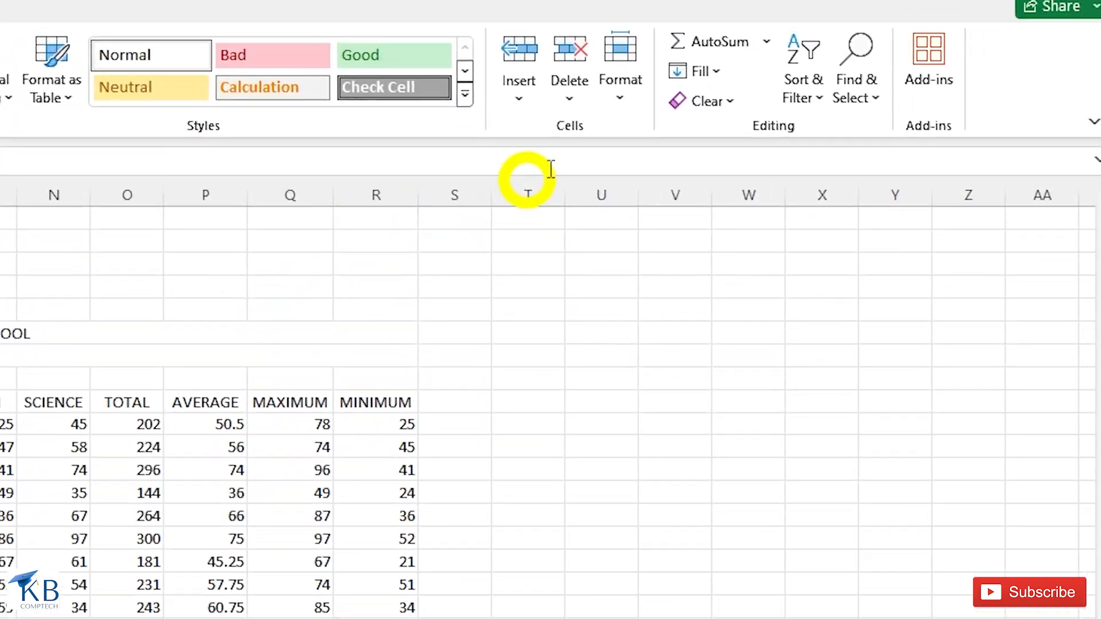
{"action": "left_click", "coordinate": [618, 90]}
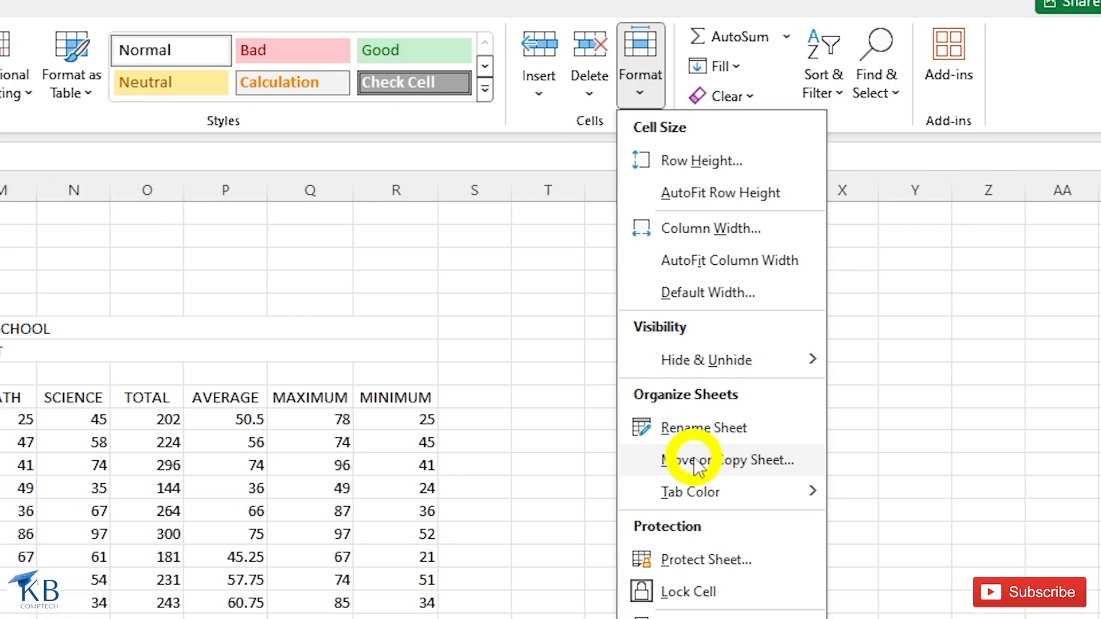
{"action": "left_click", "coordinate": [677, 468]}
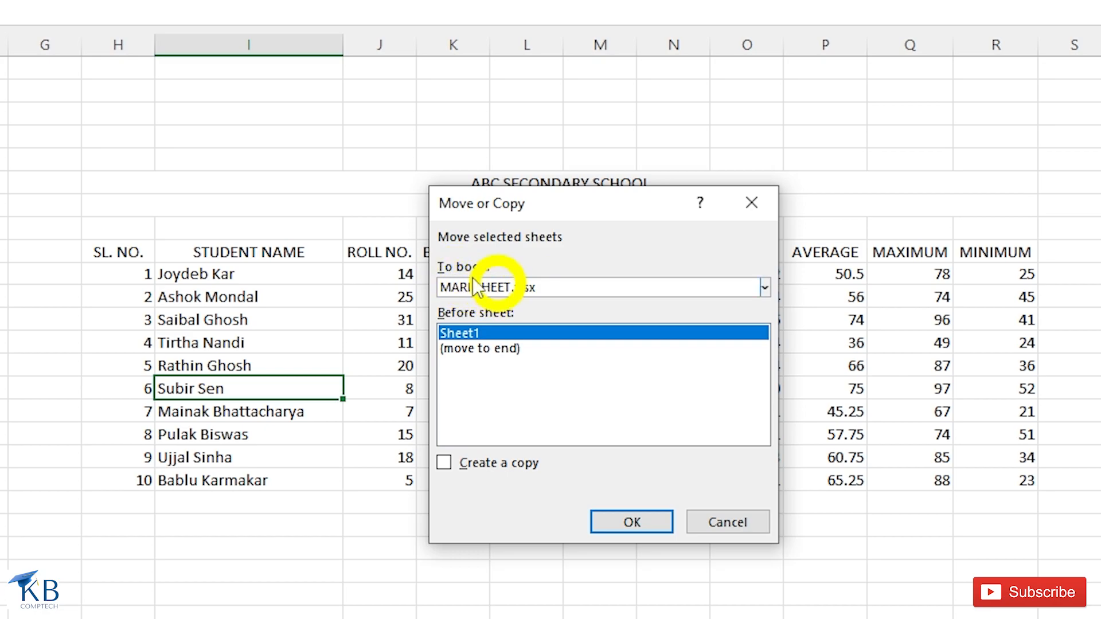
{"action": "left_click", "coordinate": [765, 288]}
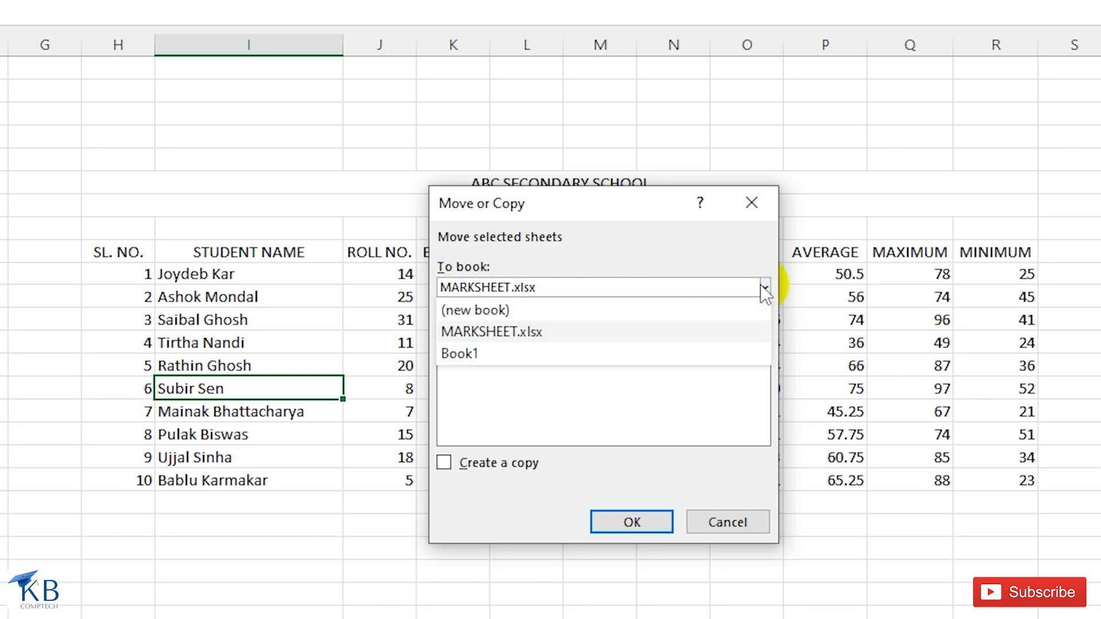
{"action": "left_click", "coordinate": [466, 355]}
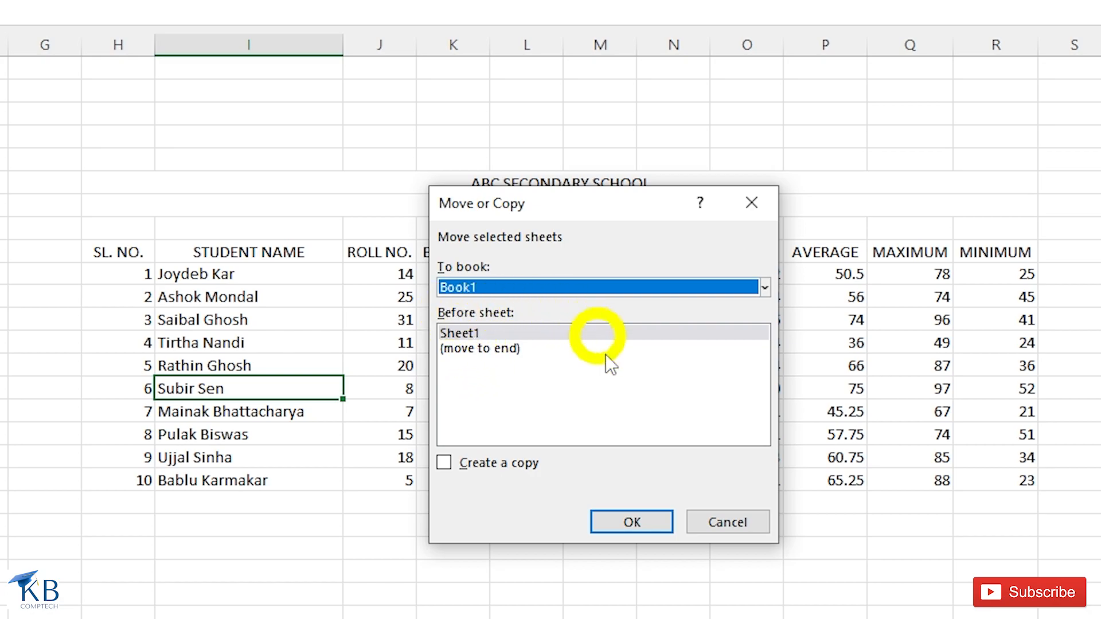
{"action": "left_click", "coordinate": [481, 348]}
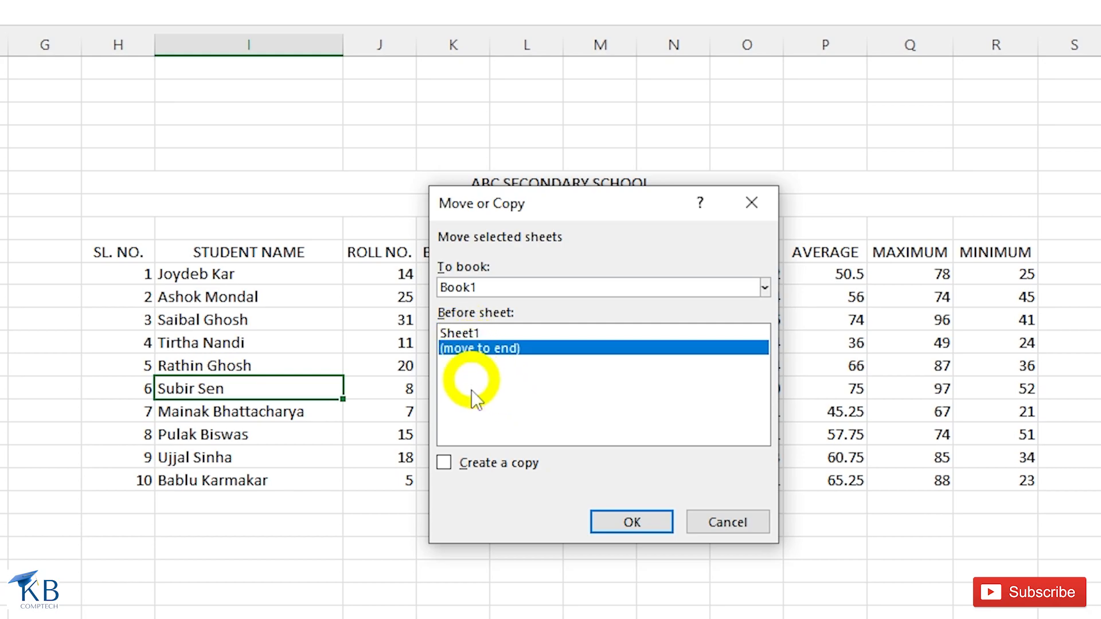
{"action": "left_click", "coordinate": [444, 464]}
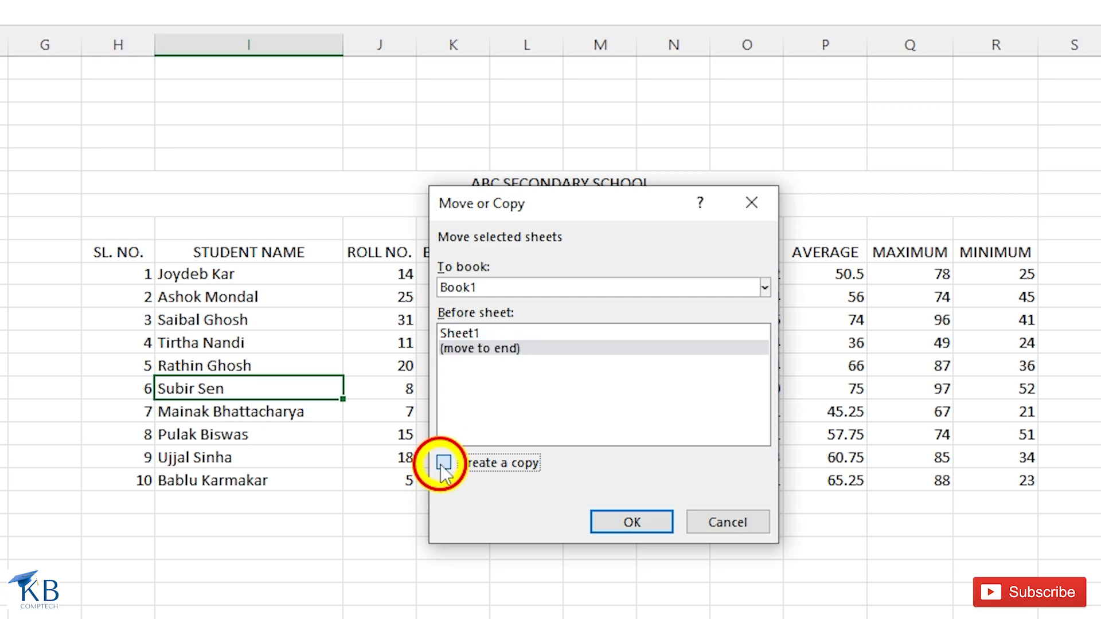
{"action": "left_click", "coordinate": [651, 525]}
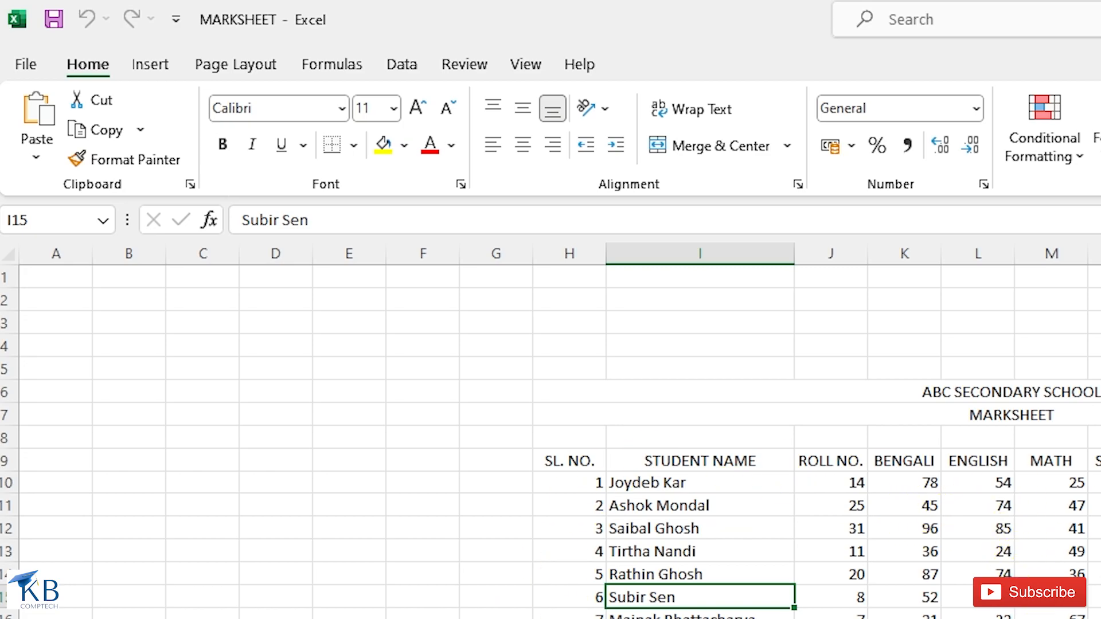
- In Book1, protect the copied marksheet with a sheet password, entering it twice to confirm
{"action": "key", "text": "alt+Tab"}
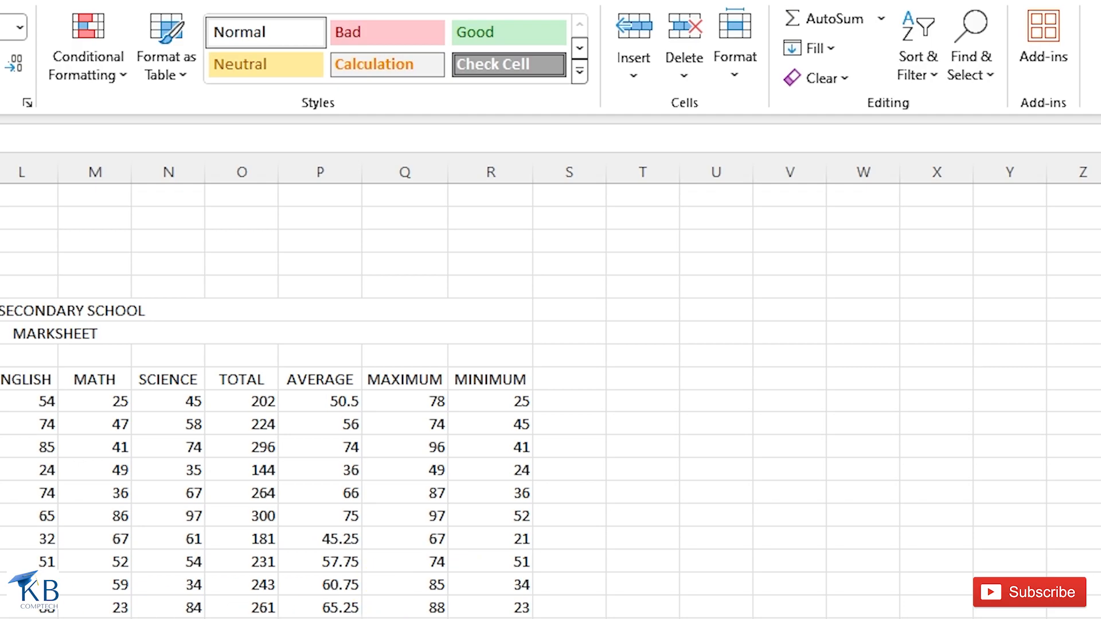
{"action": "left_click", "coordinate": [736, 71]}
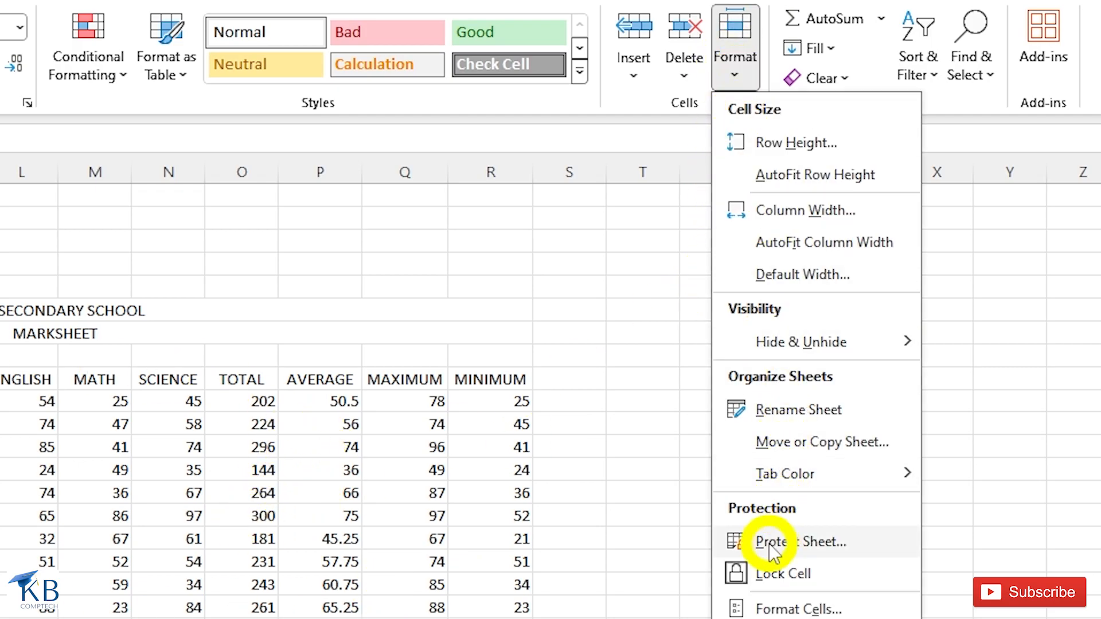
{"action": "left_click", "coordinate": [773, 545]}
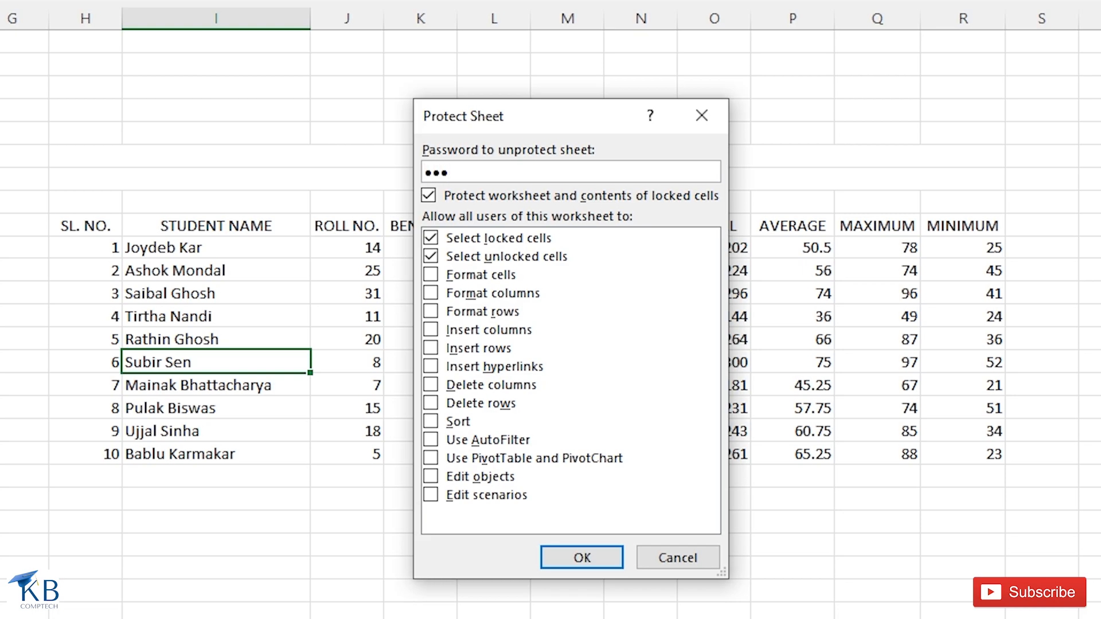
{"action": "left_click", "coordinate": [586, 558]}
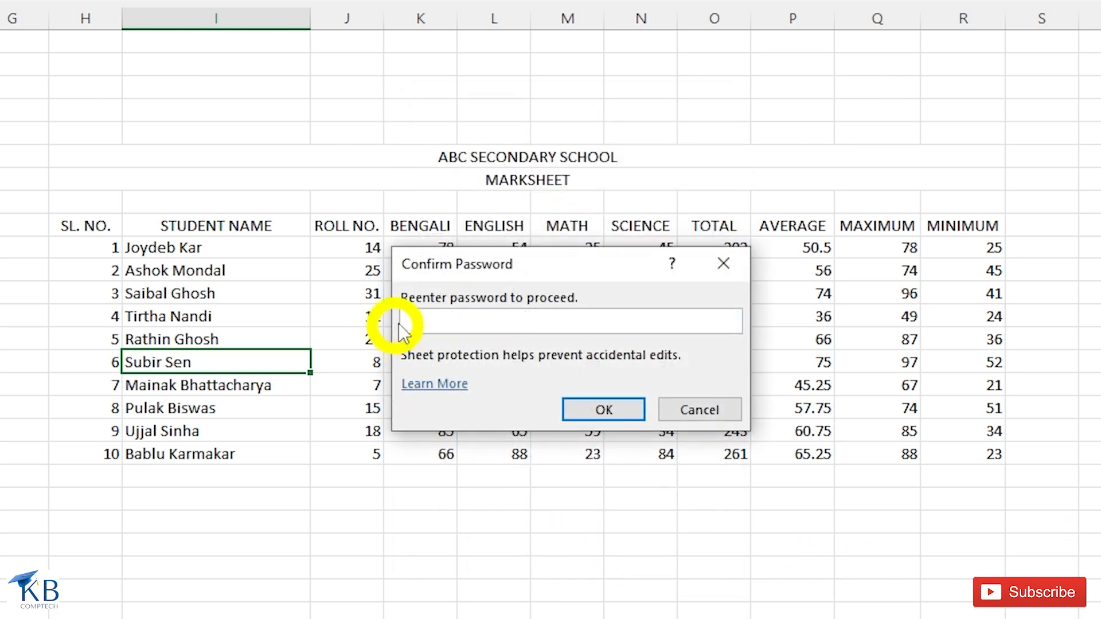
{"action": "type", "text": "123"}
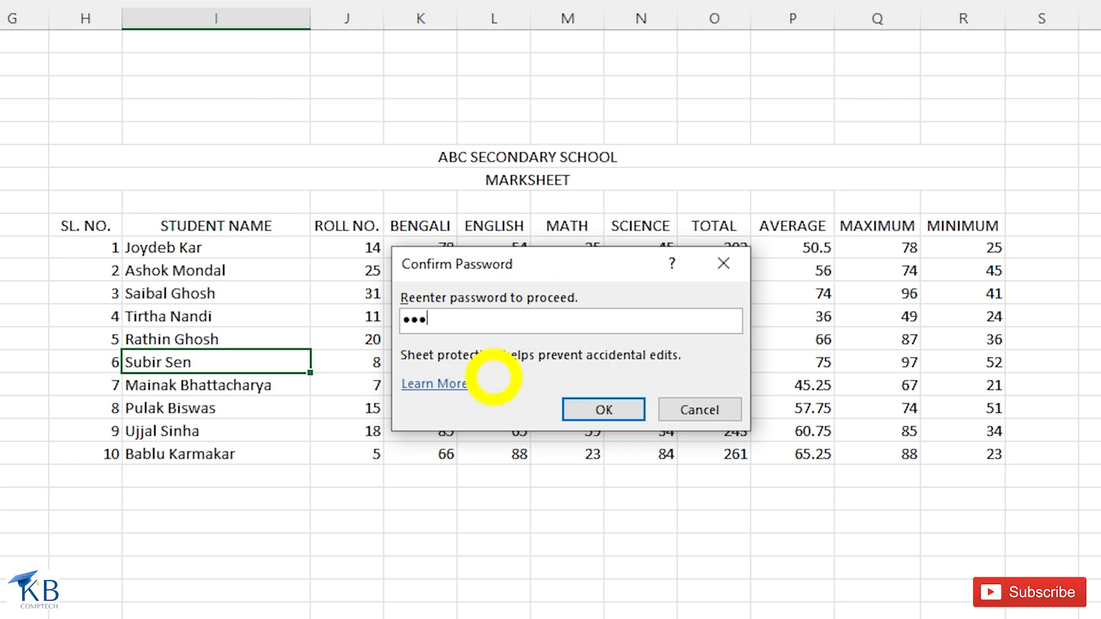
{"action": "left_click", "coordinate": [612, 411]}
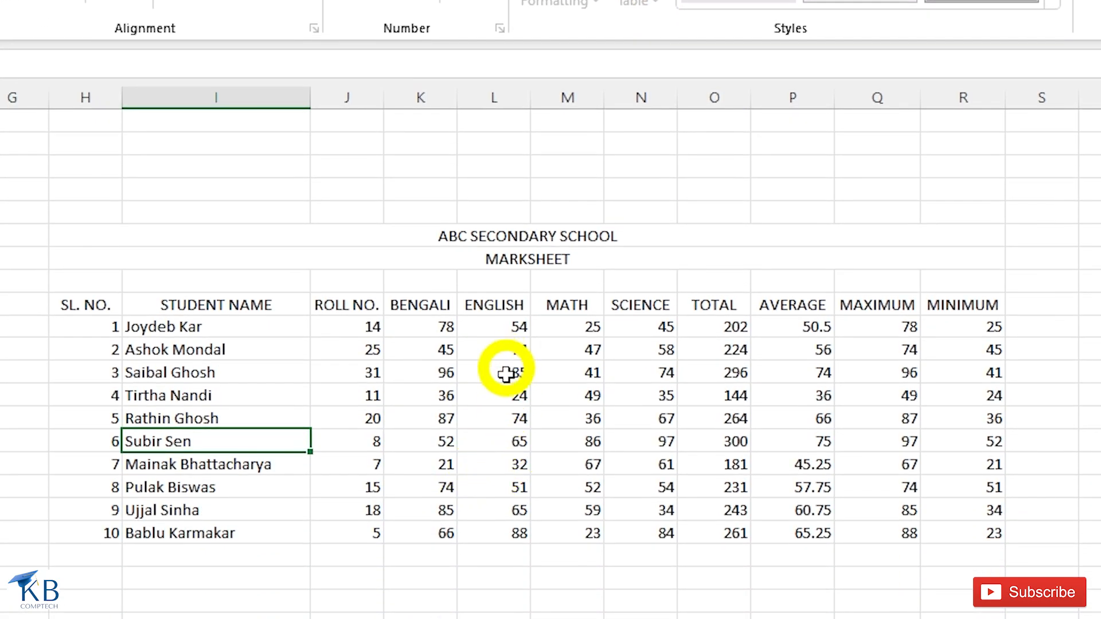
- Try deleting the English mark 24 in L13 and dismiss the protected-sheet warning
{"action": "left_click", "coordinate": [492, 401]}
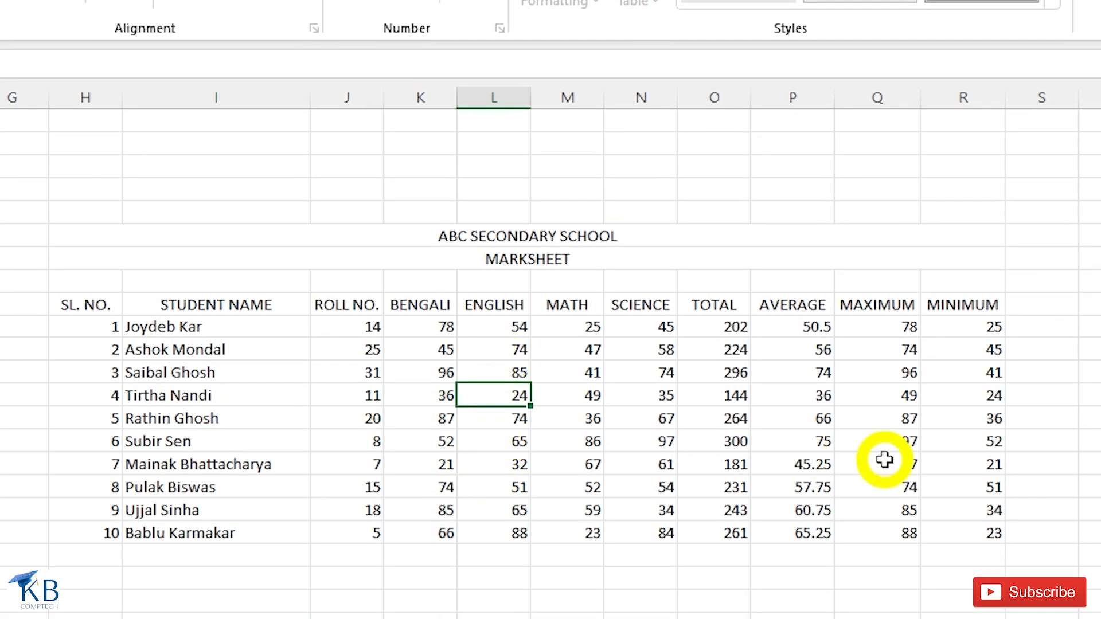
{"action": "key", "text": "Delete"}
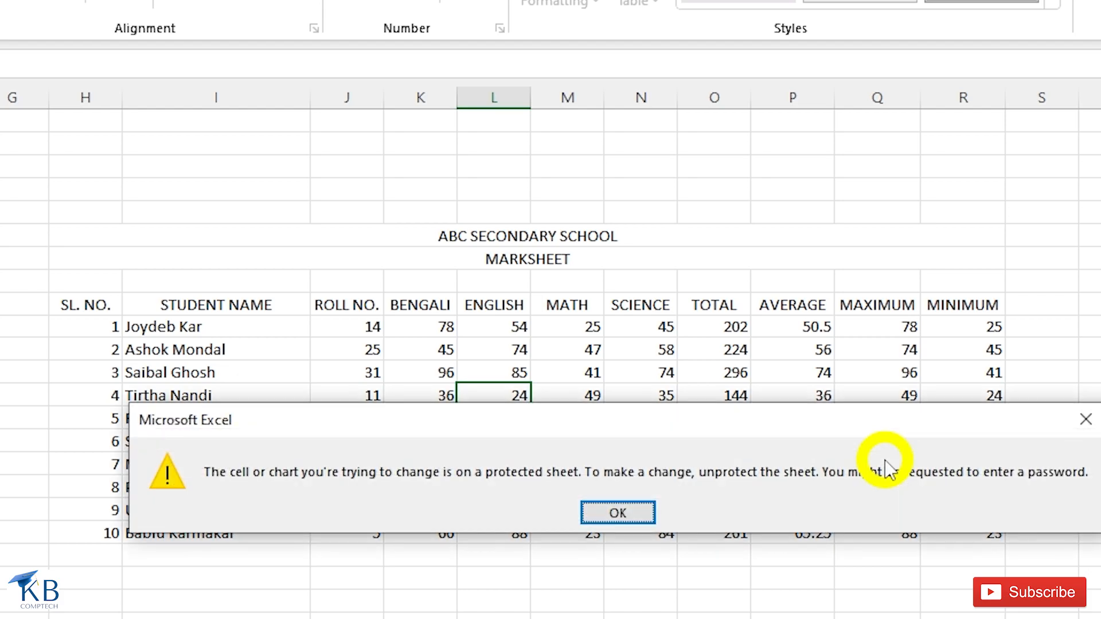
{"action": "left_click", "coordinate": [625, 523]}
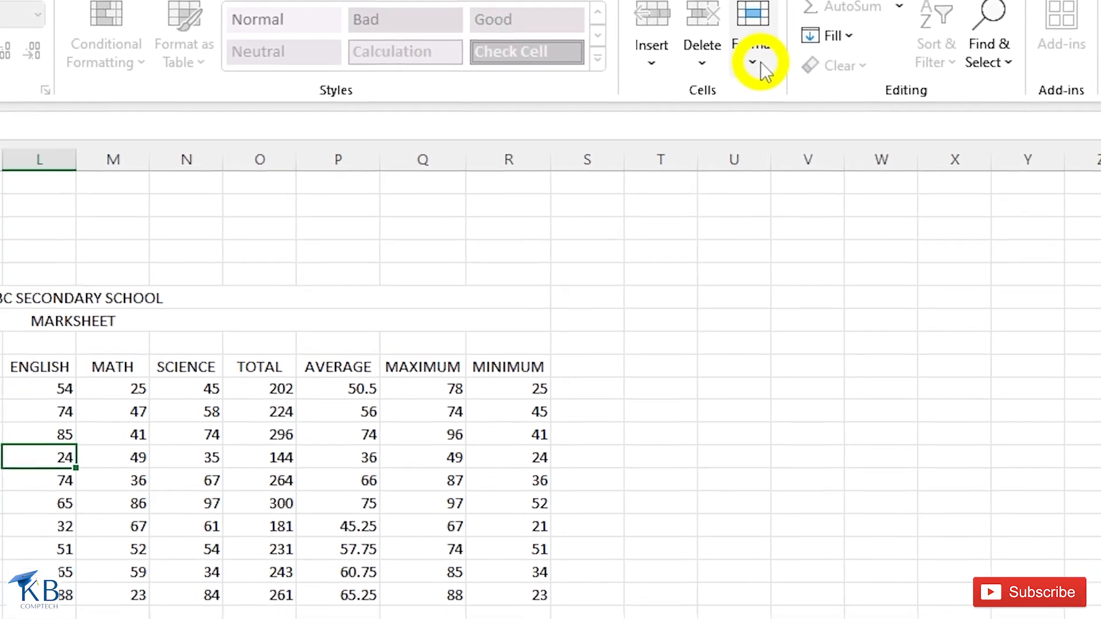
- Unprotect the marksheet by supplying its sheet password
{"action": "left_click", "coordinate": [810, 48]}
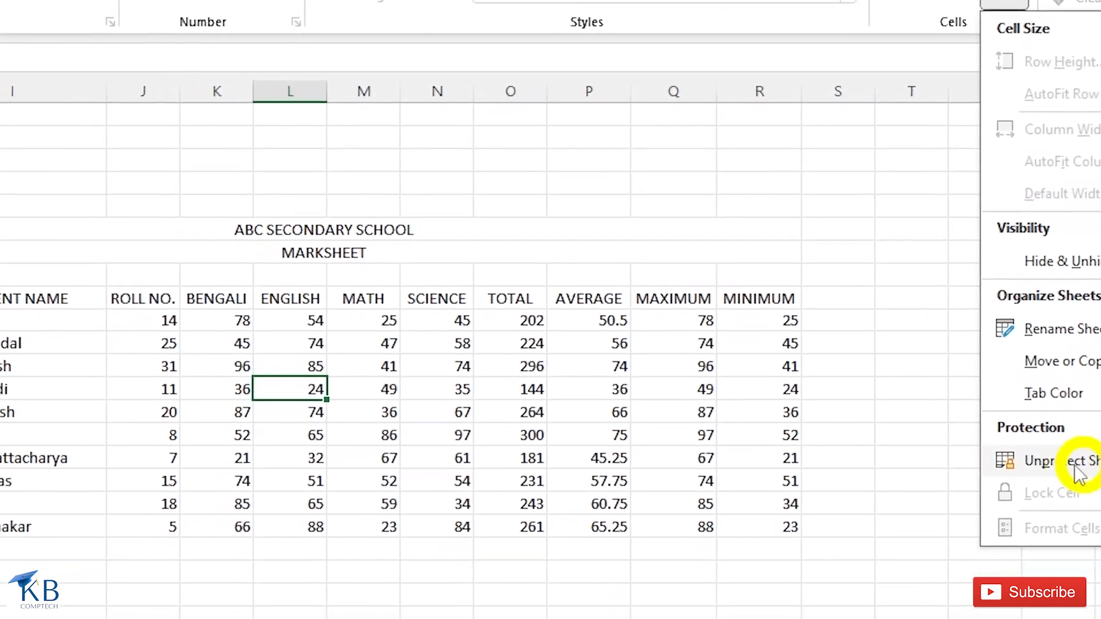
{"action": "left_click", "coordinate": [1082, 466]}
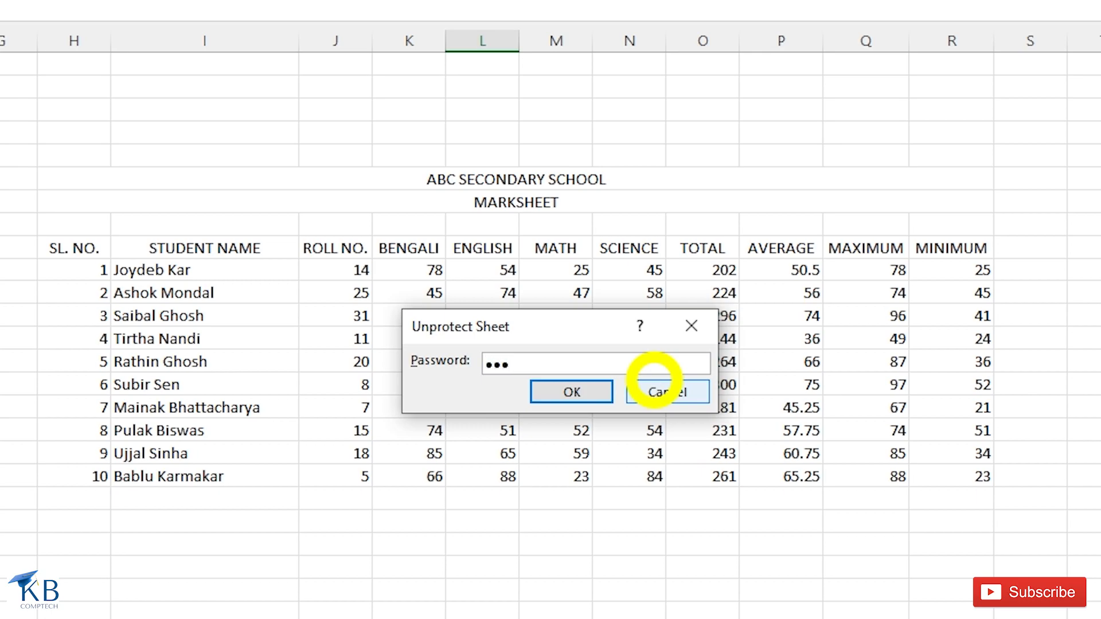
{"action": "left_click", "coordinate": [572, 392]}
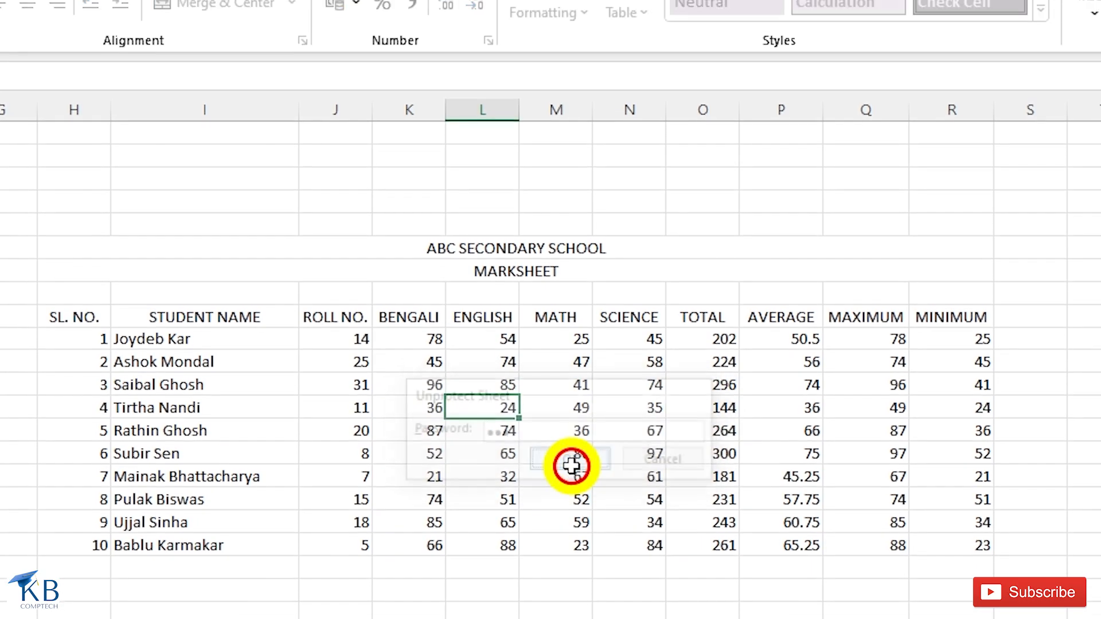
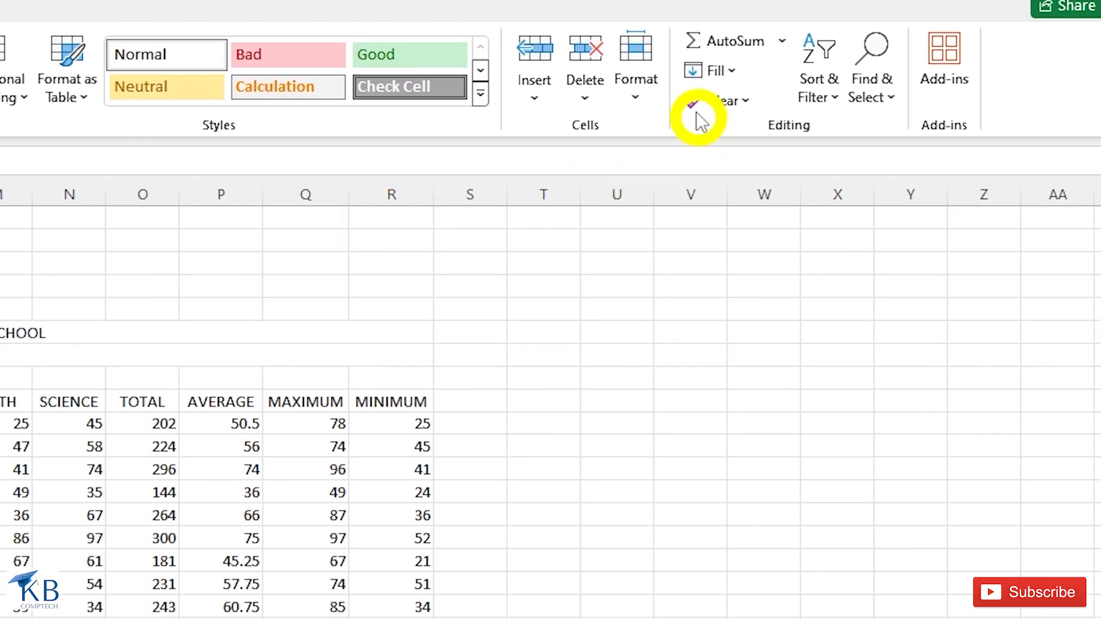
- Copy 10 down the selected column D cells with Fill Down, then delete the copies
{"action": "left_click", "coordinate": [731, 71]}
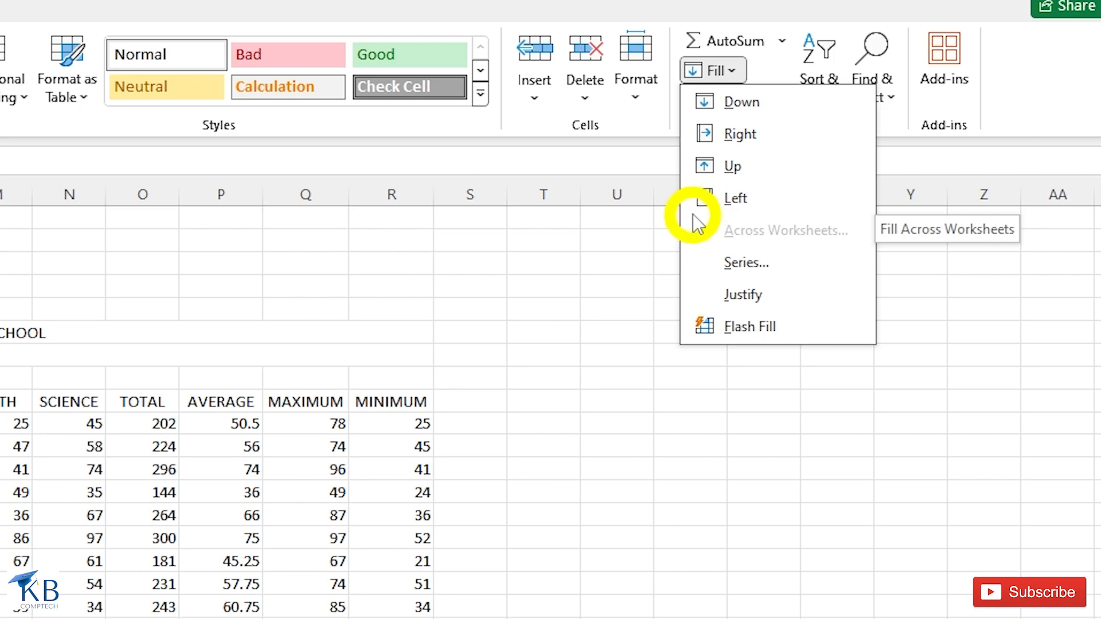
{"action": "left_click", "coordinate": [728, 103]}
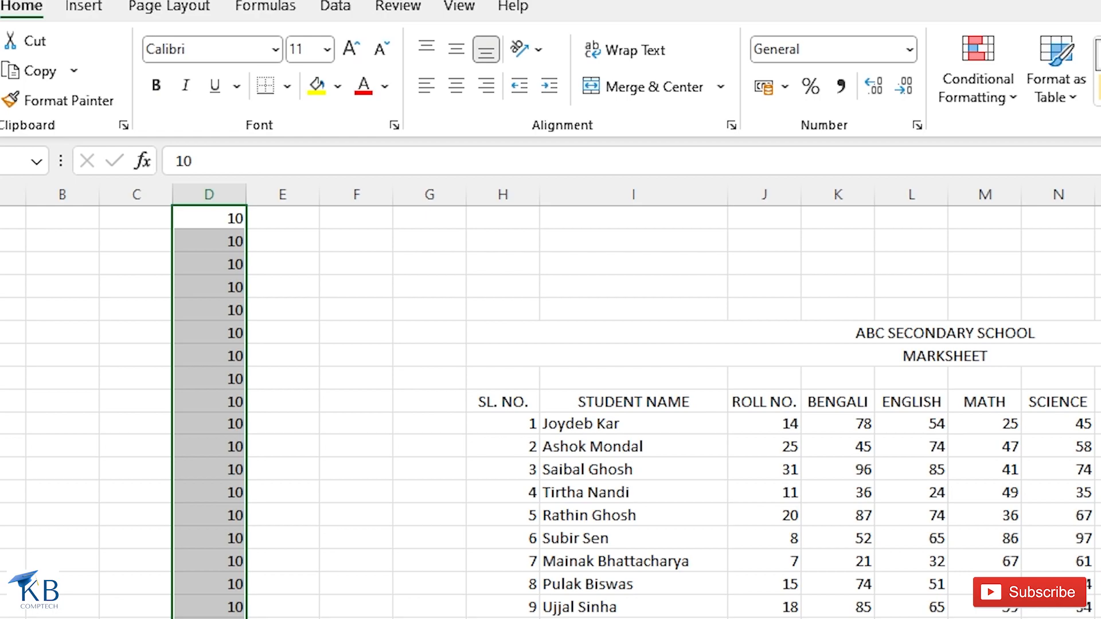
{"action": "key", "text": "Delete"}
- Keep 10 in D1 and drag its fill handle to repeat 10 down column D
{"action": "left_click", "coordinate": [209, 217]}
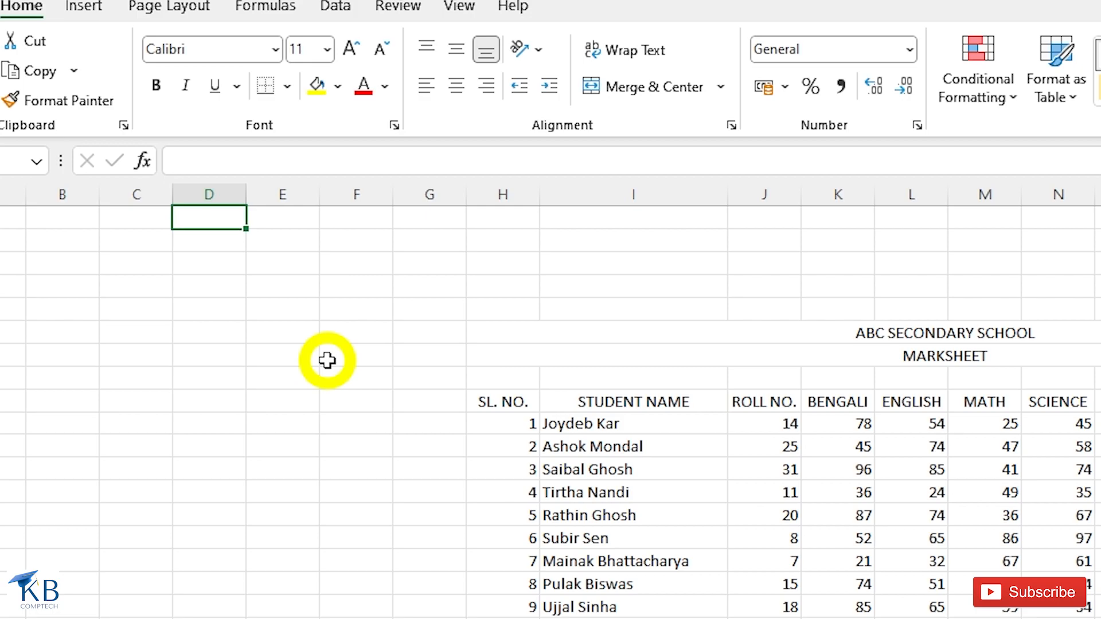
{"action": "type", "text": "10"}
{"action": "key", "text": "Return"}
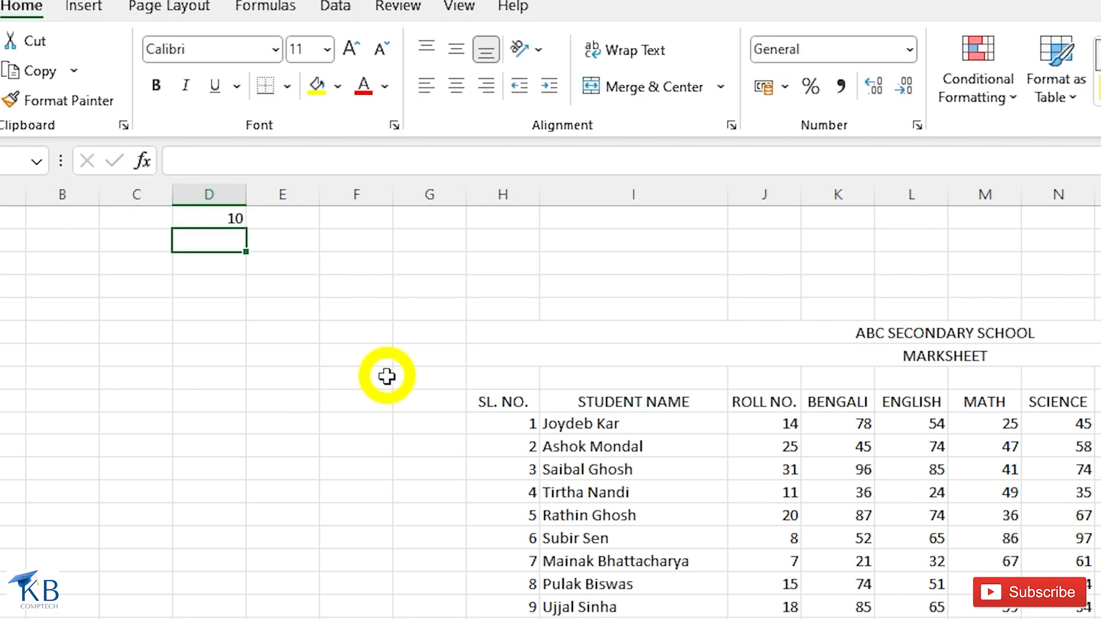
{"action": "left_click", "coordinate": [206, 215]}
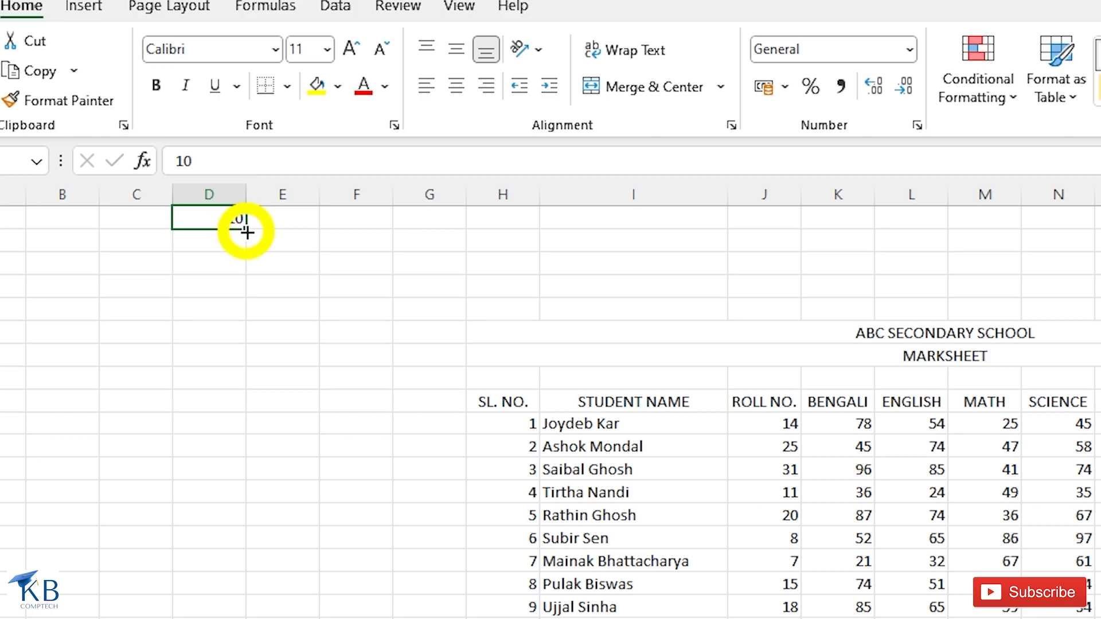
{"action": "left_click_drag", "start_coordinate": [246, 232], "coordinate": [240, 511]}
{"action": "left_click_drag", "start_coordinate": [240, 411], "coordinate": [245, 618]}
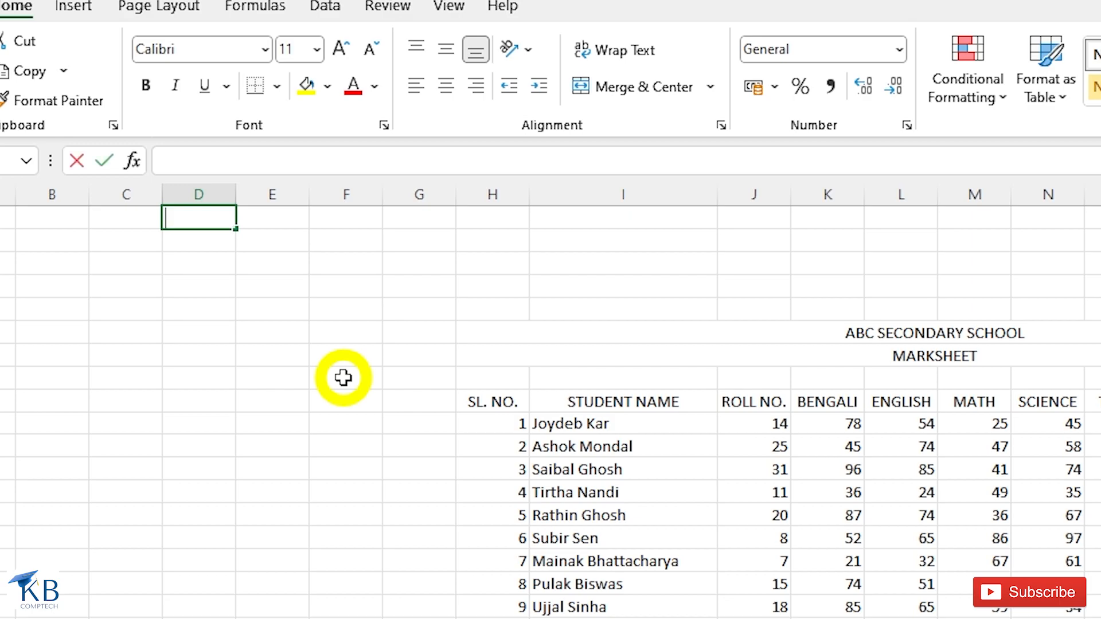
- Enter 5 in D1 and select the column D cells below it
{"action": "type", "text": "5"}
{"action": "key", "text": "Return"}
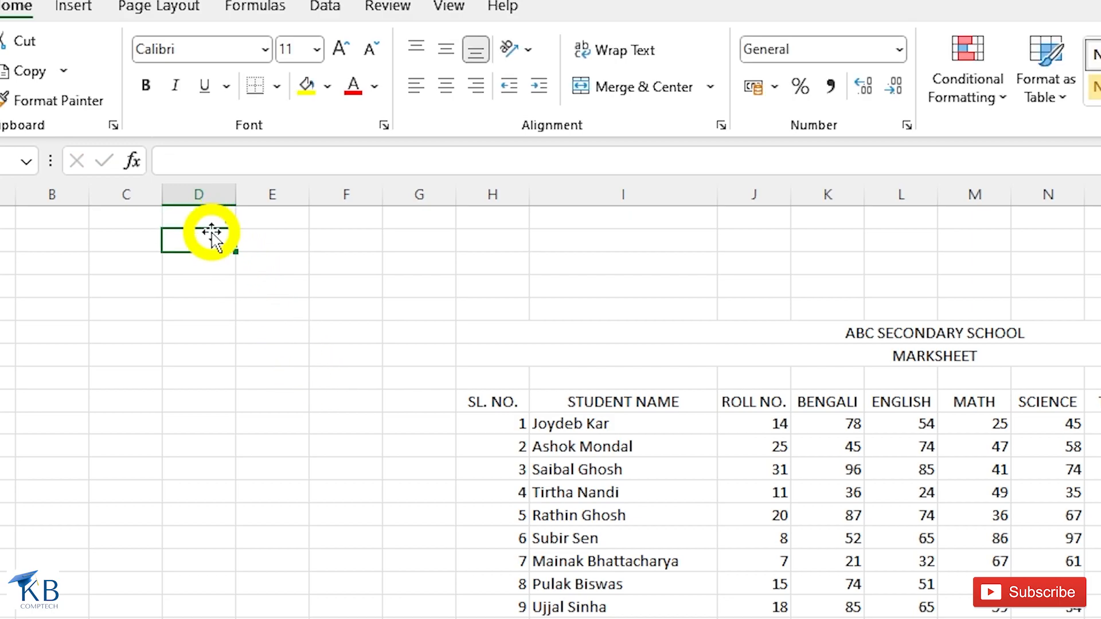
{"action": "left_click", "coordinate": [192, 219]}
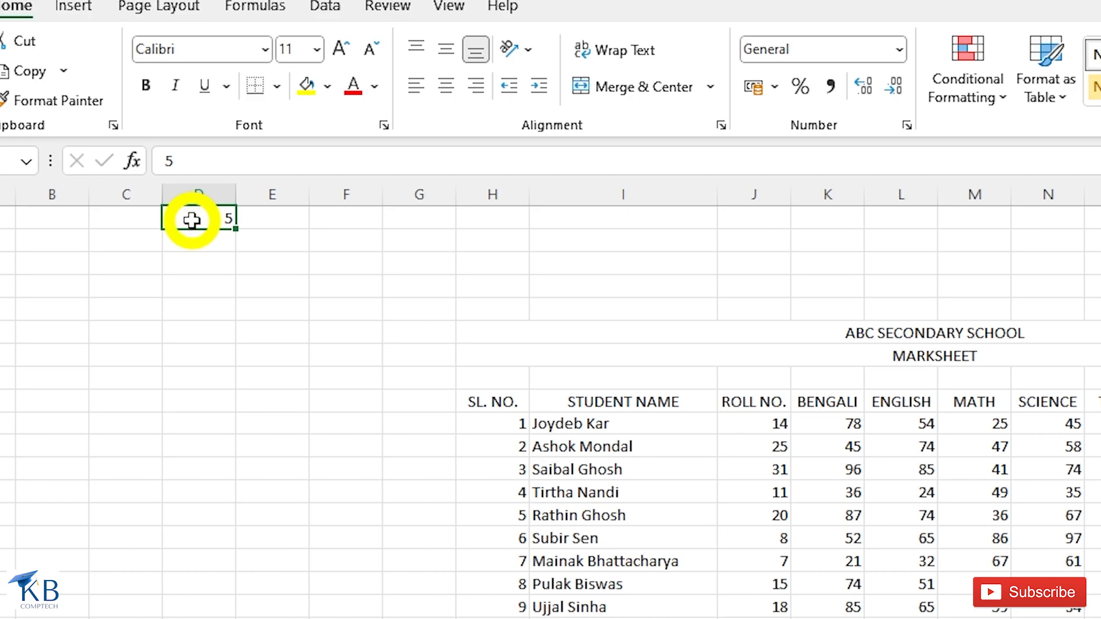
{"action": "left_click_drag", "start_coordinate": [192, 219], "coordinate": [198, 618]}
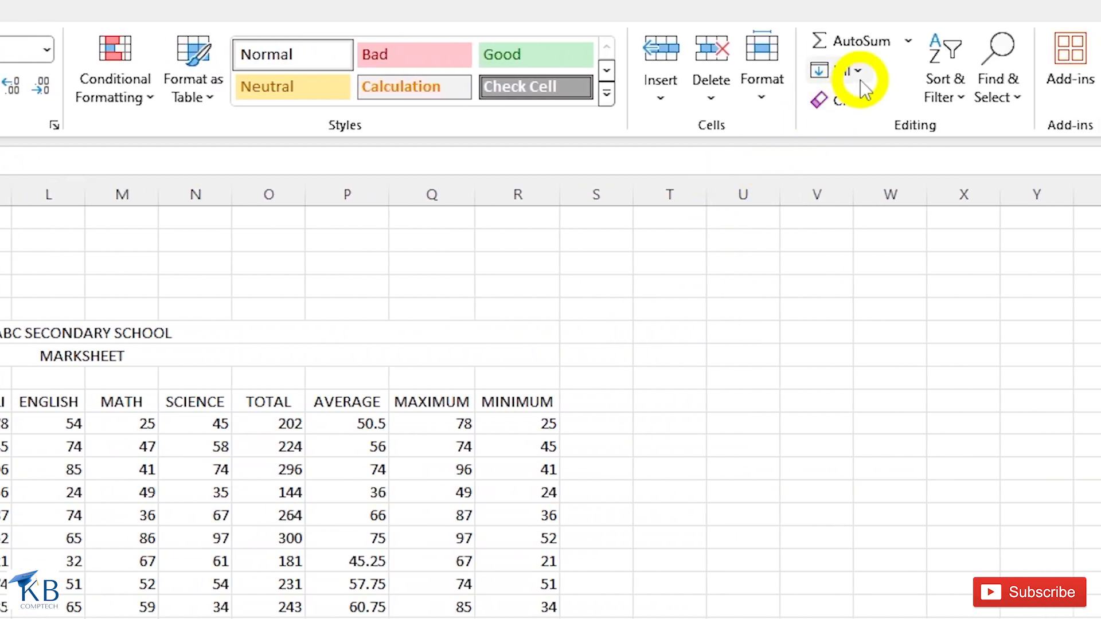
- Fill the selection as a linear series with step value 5 and stop value 300
{"action": "left_click", "coordinate": [860, 81]}
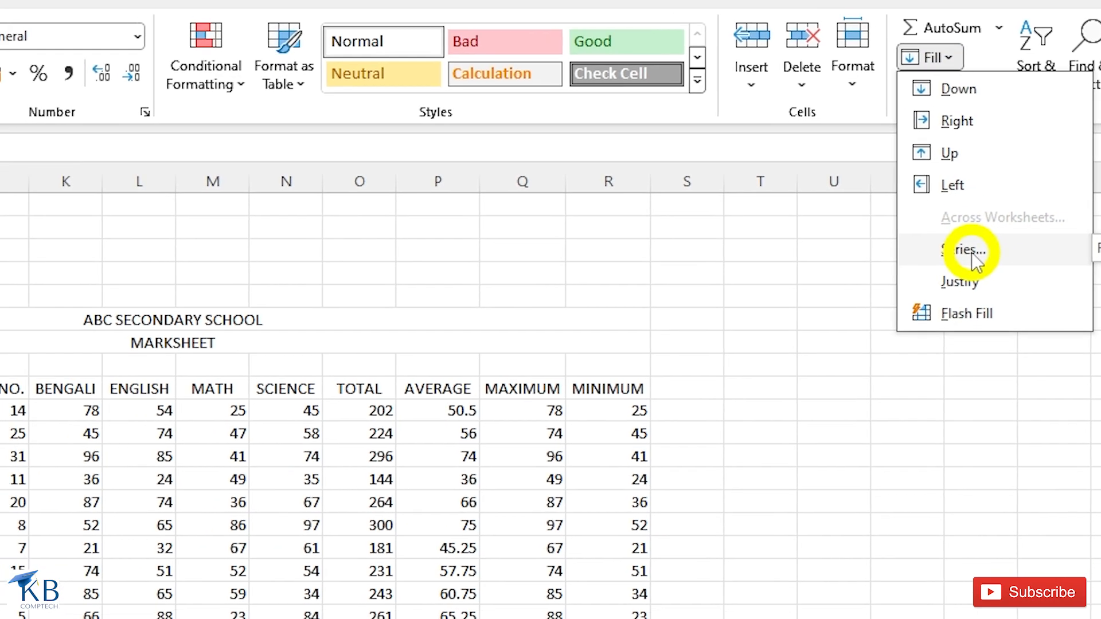
{"action": "left_click", "coordinate": [883, 262]}
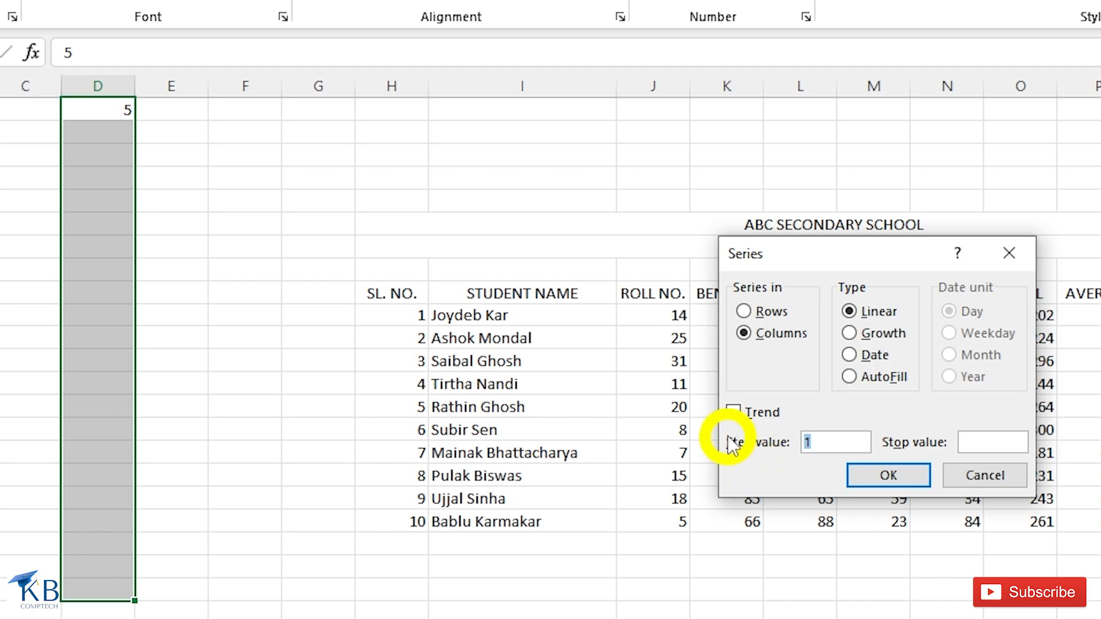
{"action": "key", "text": "BackSpace"}
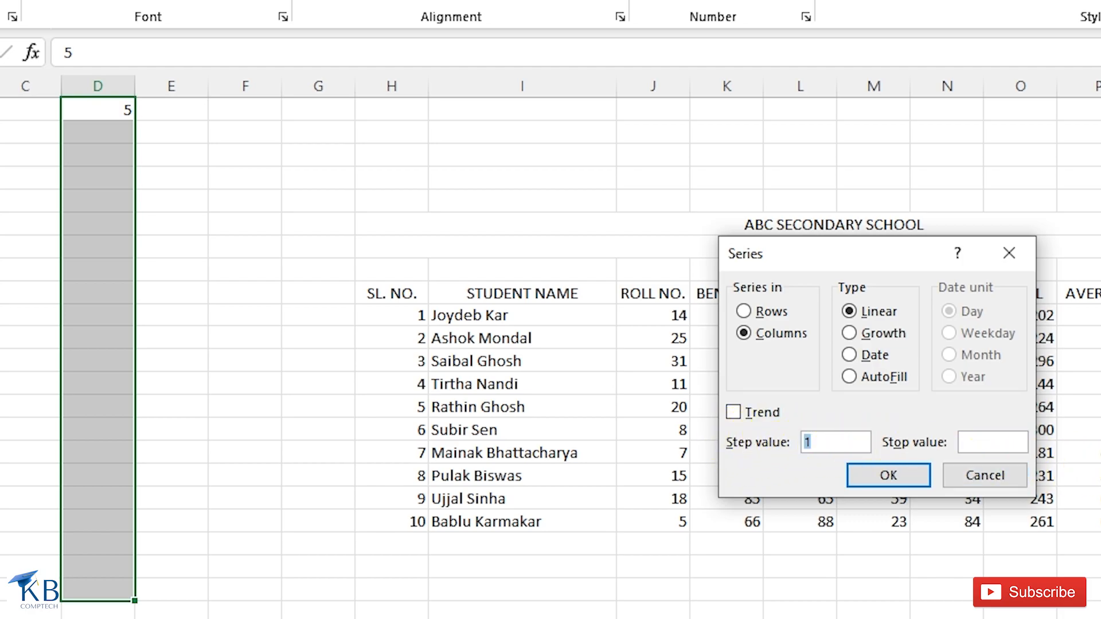
{"action": "type", "text": "5"}
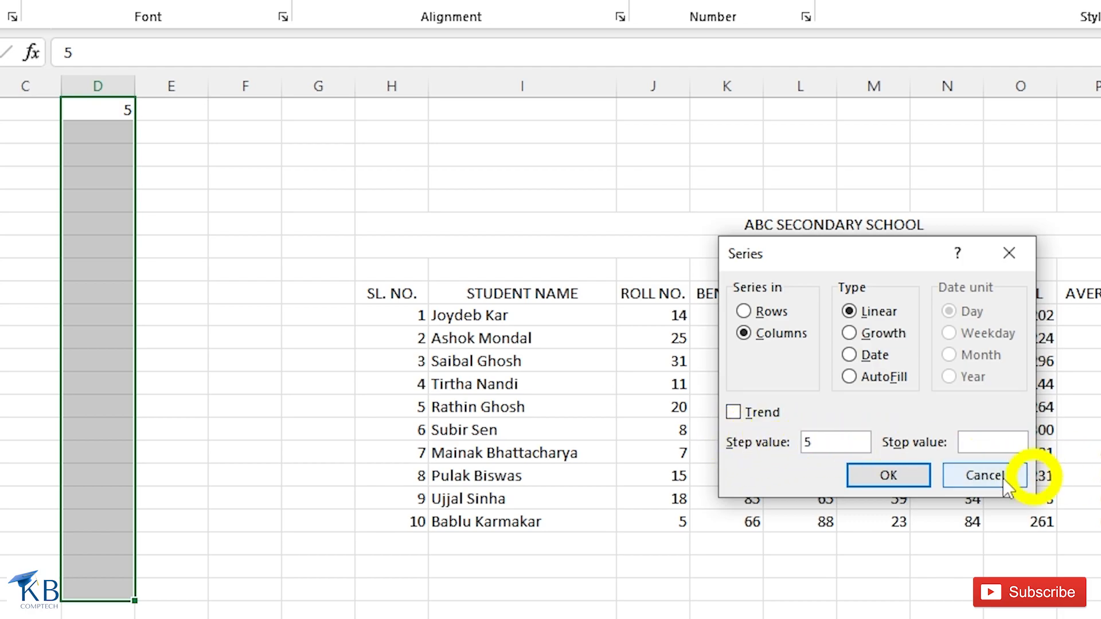
{"action": "left_click", "coordinate": [980, 445]}
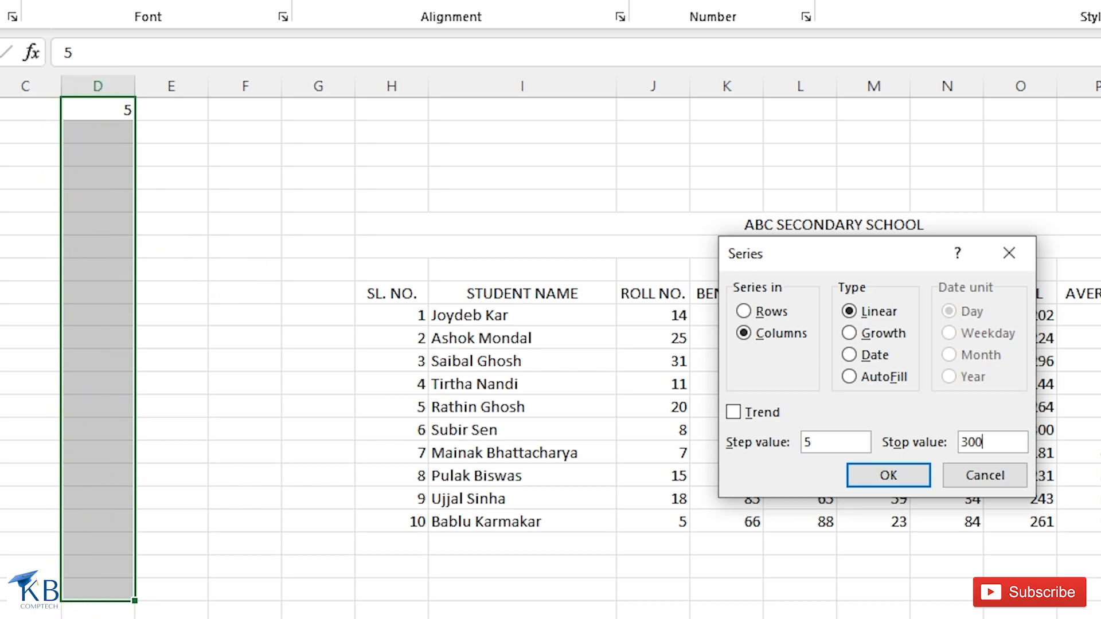
{"action": "left_click", "coordinate": [874, 488]}
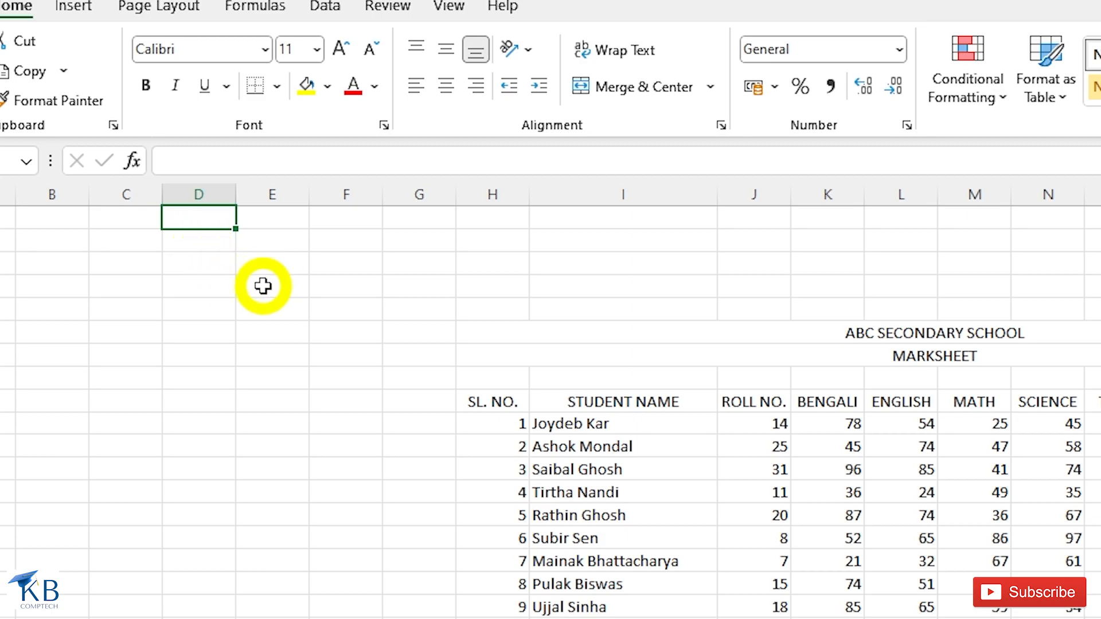
- Enter 3 and 6 in D1:D2, fill multiples of 3 down column D, then clear them
{"action": "type", "text": "3"}
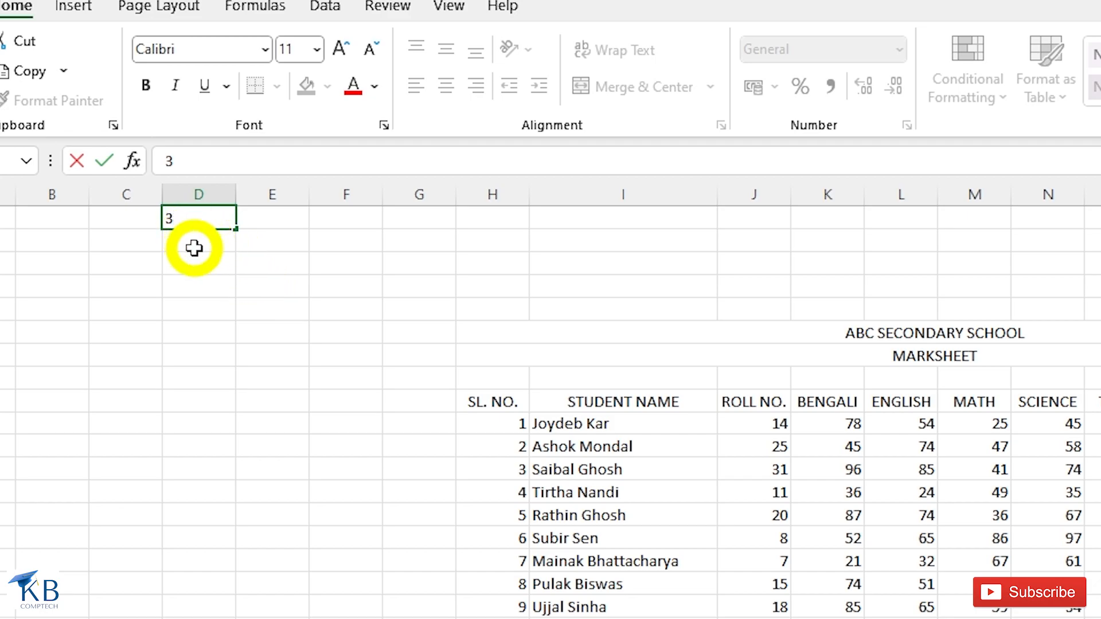
{"action": "left_click", "coordinate": [193, 246]}
{"action": "type", "text": "6"}
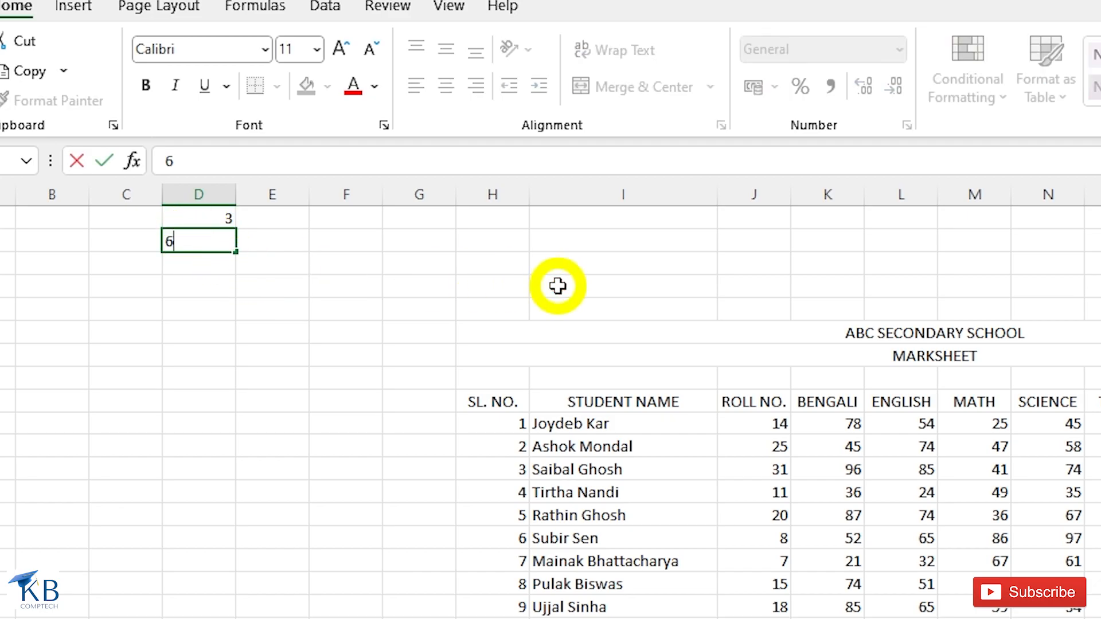
{"action": "key", "text": "Return"}
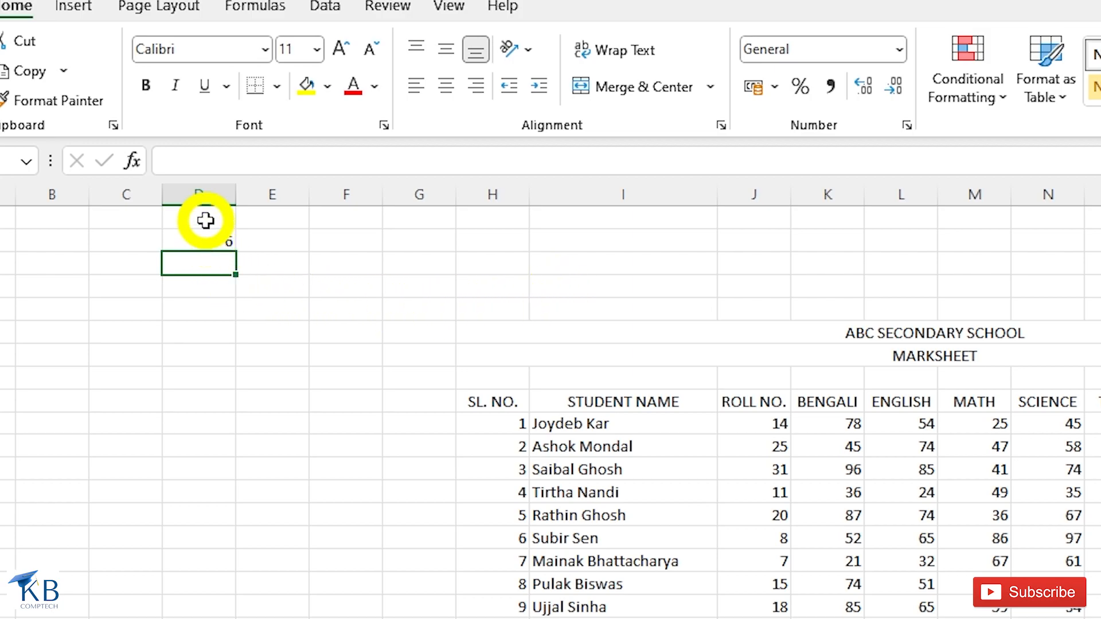
{"action": "left_click_drag", "start_coordinate": [205, 221], "coordinate": [206, 242]}
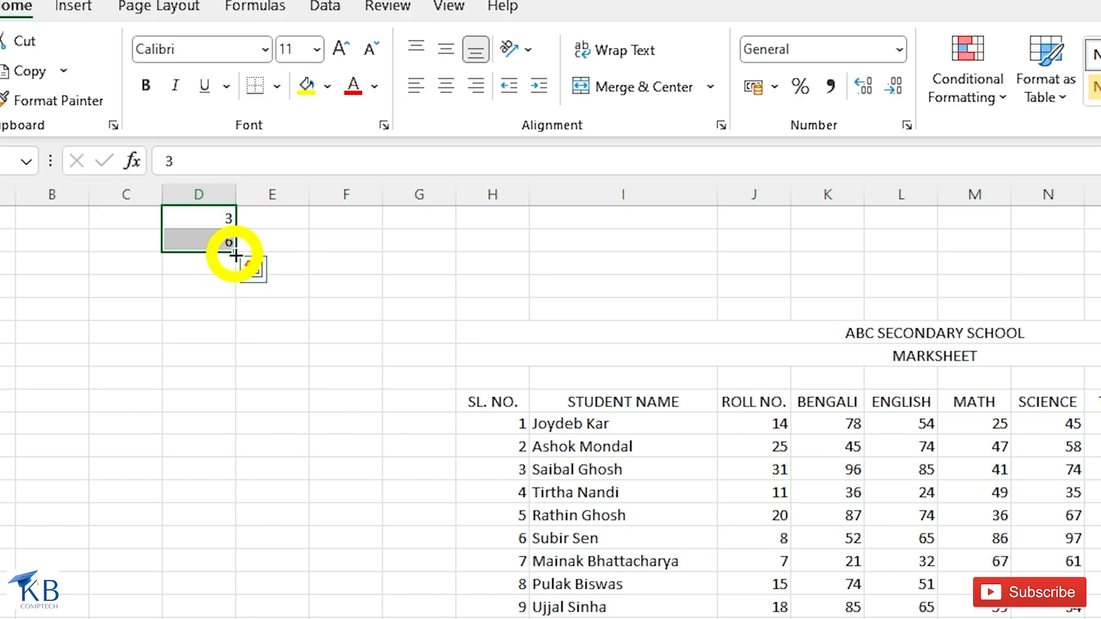
{"action": "left_click_drag", "start_coordinate": [235, 261], "coordinate": [310, 555]}
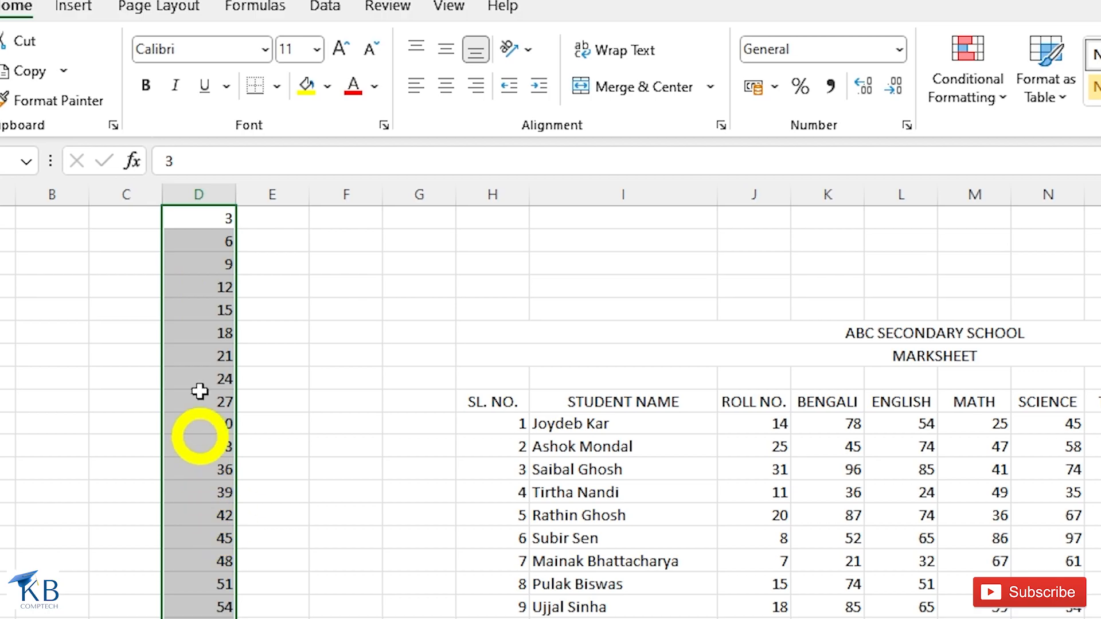
{"action": "key", "text": "Delete"}
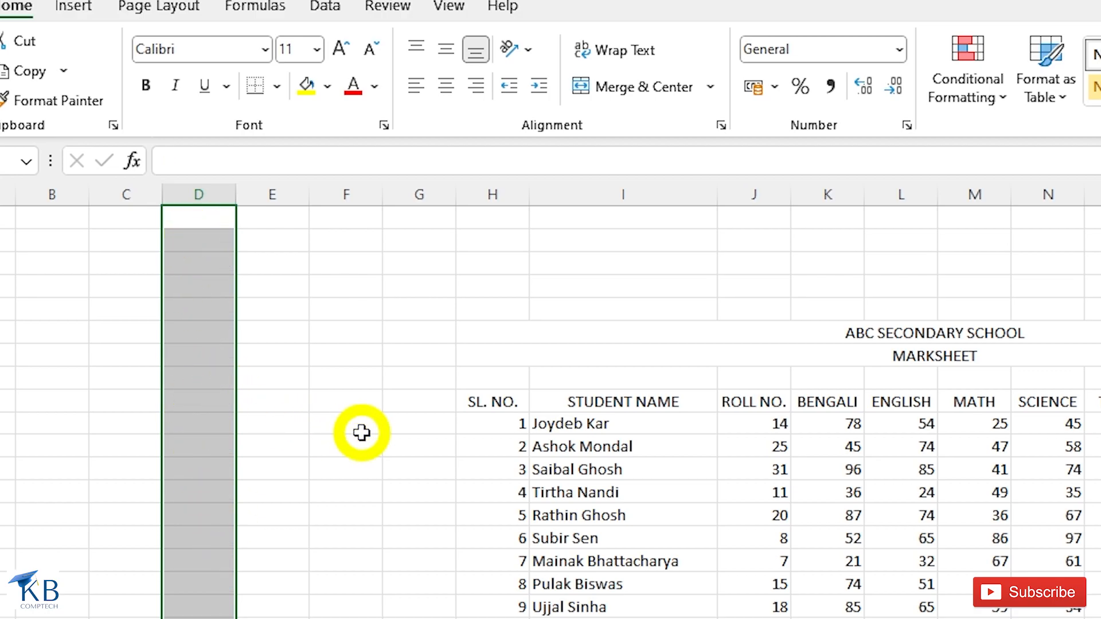
{"action": "left_click", "coordinate": [213, 224]}
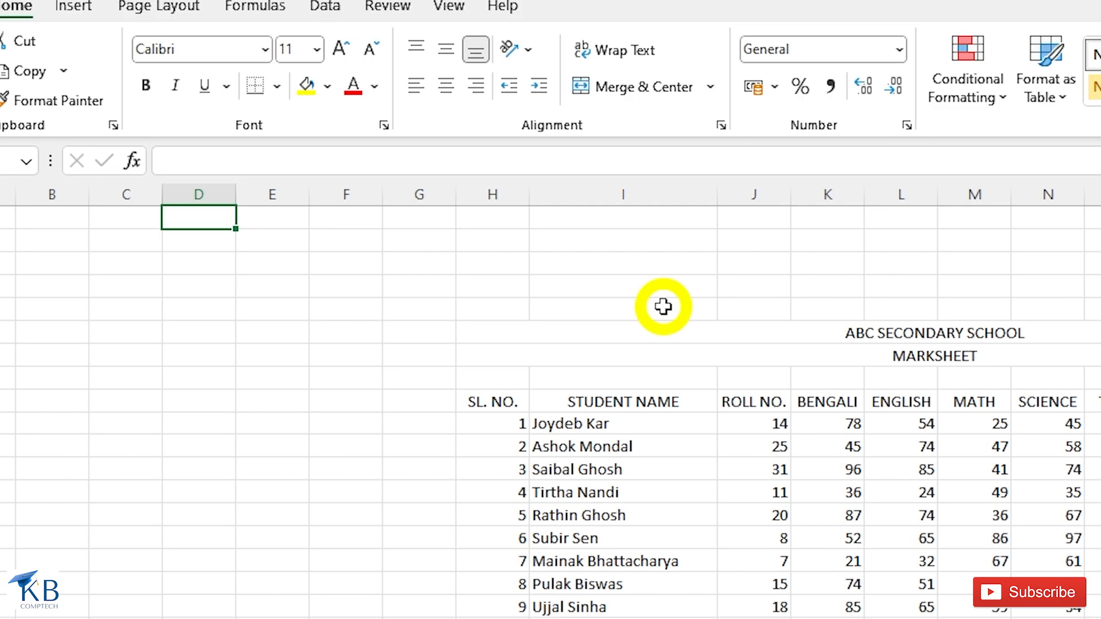
- Enter January in D1, fill full month names down column D, then clear them
{"action": "type", "text": "January"}
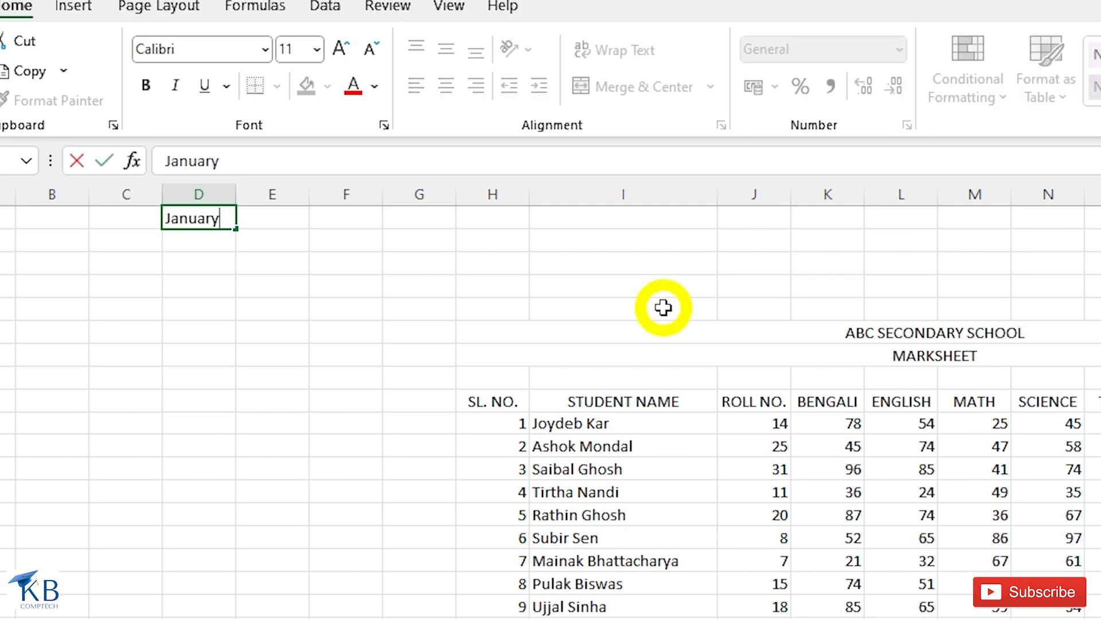
{"action": "key", "text": "Return"}
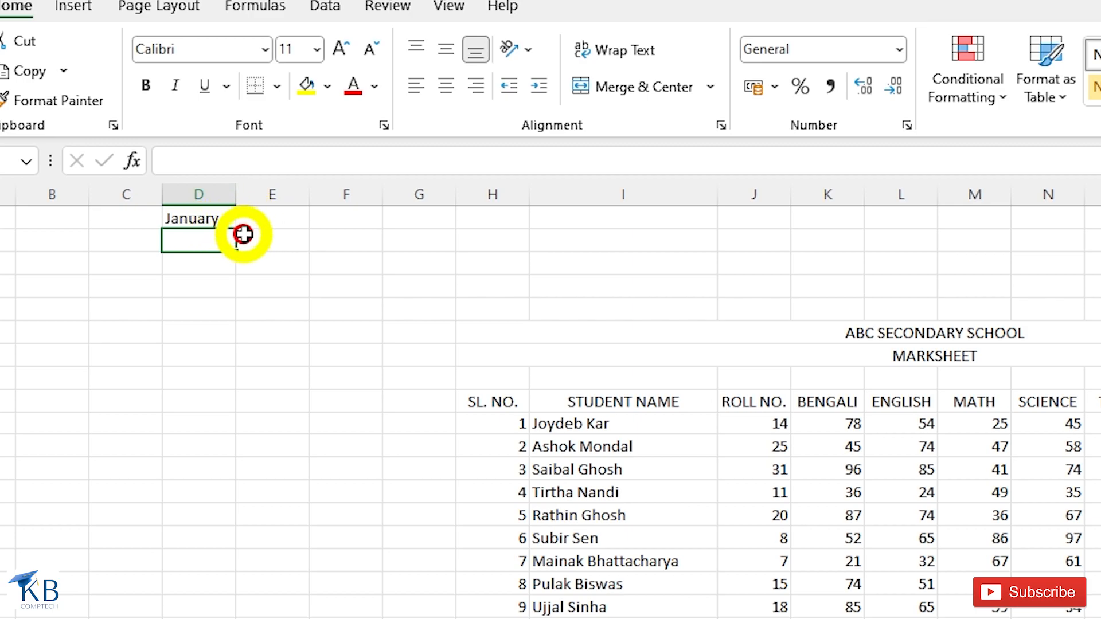
{"action": "left_click", "coordinate": [197, 217]}
{"action": "left_click_drag", "start_coordinate": [233, 228], "coordinate": [260, 536]}
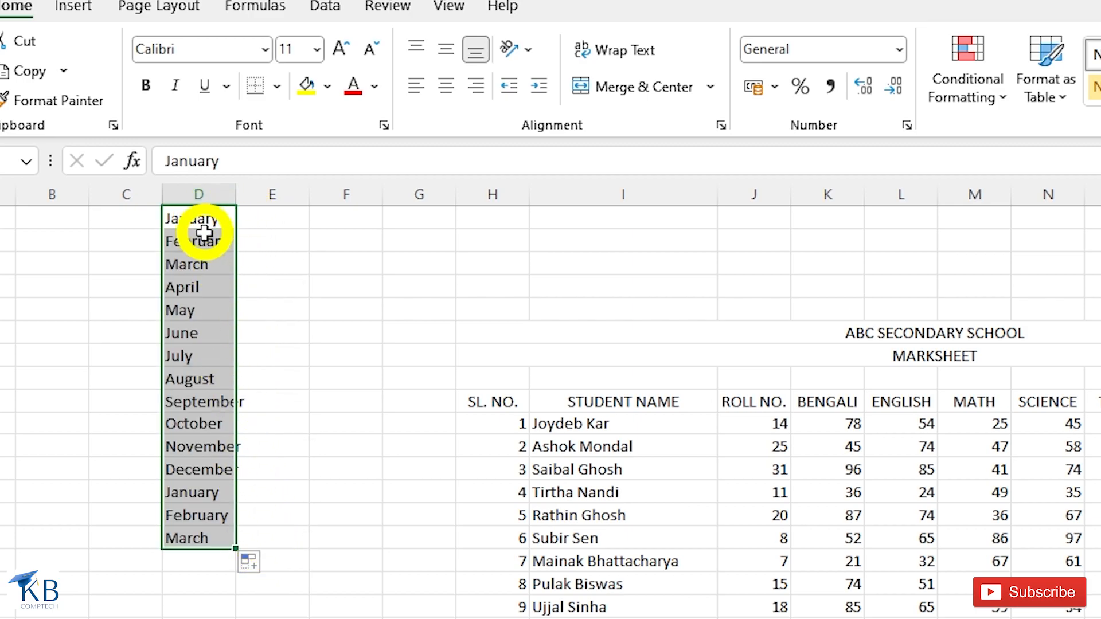
{"action": "key", "text": "Delete"}
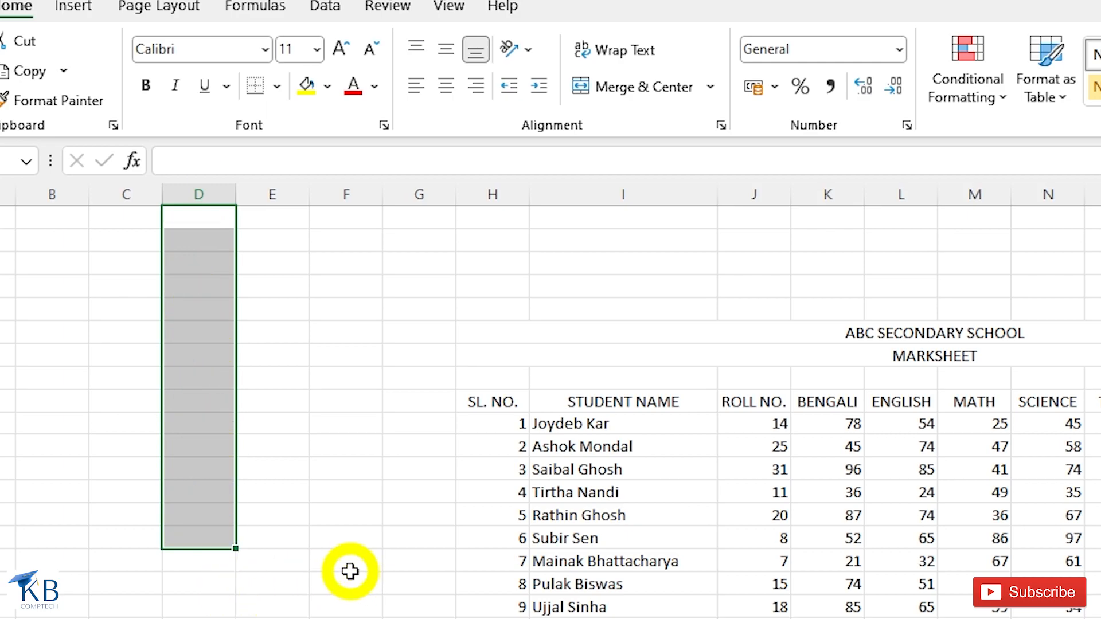
{"action": "key", "text": "Up"}
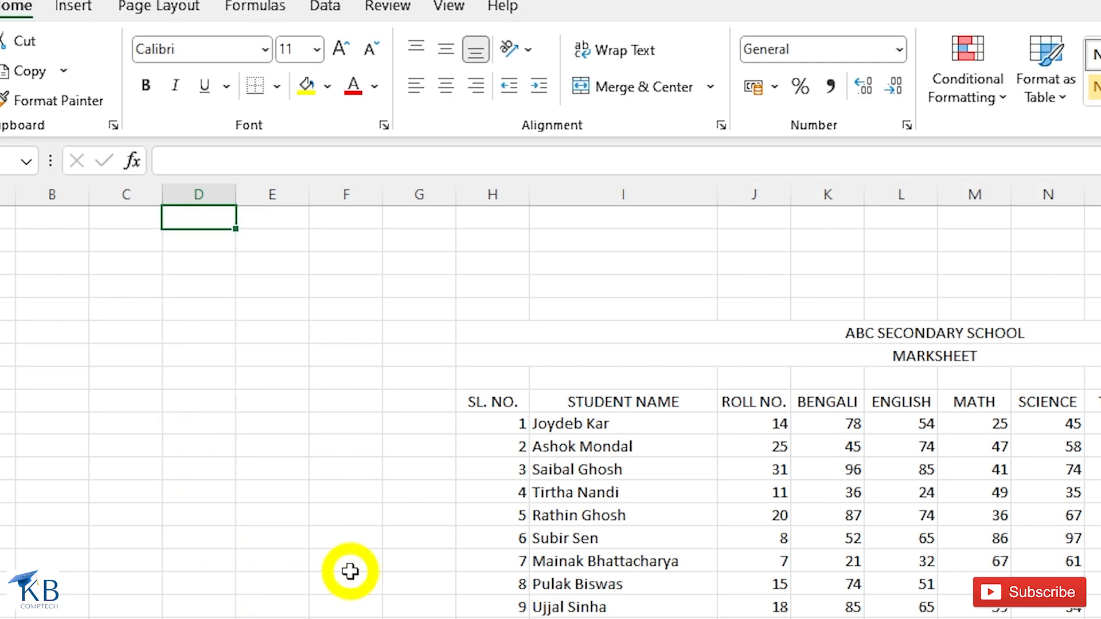
- Enter Jan in D1, fill abbreviated month names down column D, then clear them
{"action": "type", "text": "Jan"}
{"action": "left_click", "coordinate": [207, 216]}
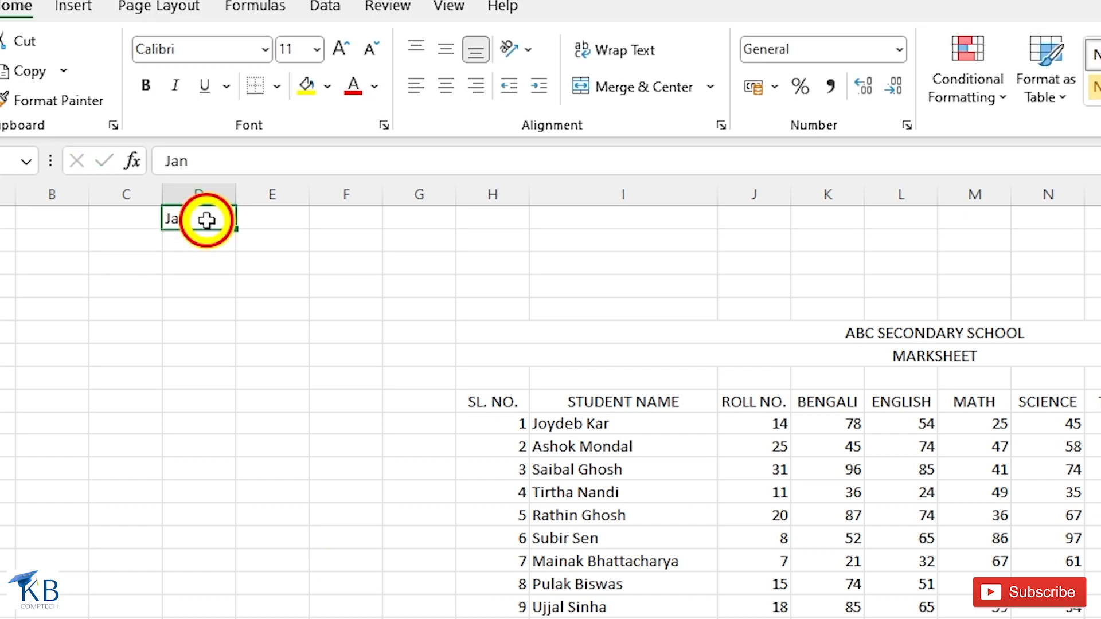
{"action": "left_click_drag", "start_coordinate": [237, 232], "coordinate": [258, 569]}
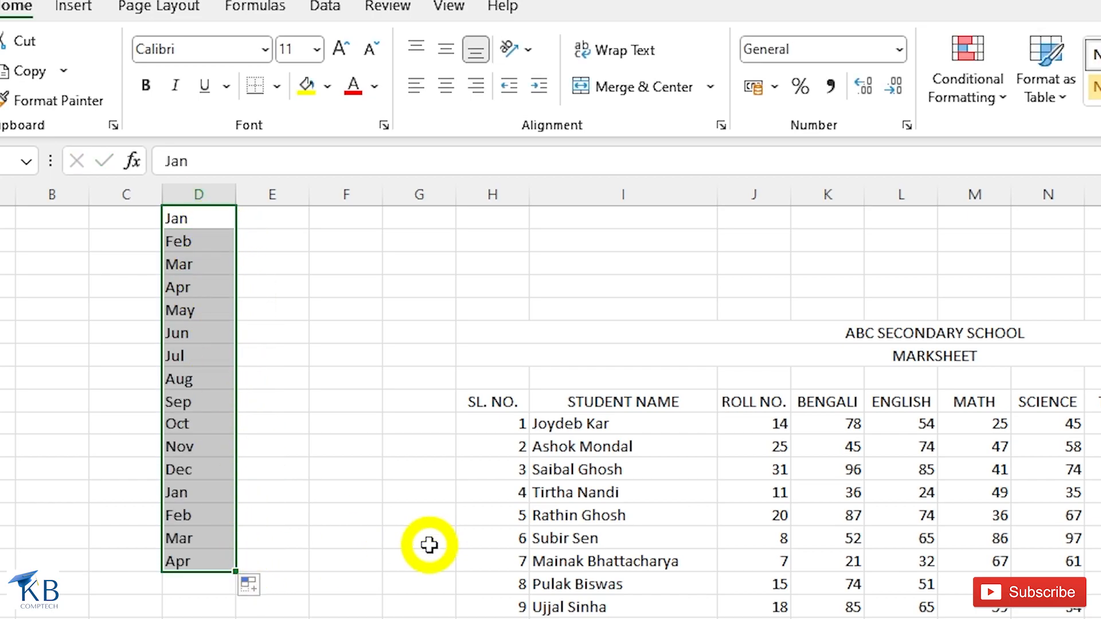
{"action": "key", "text": "Delete"}
{"action": "left_click", "coordinate": [199, 212]}
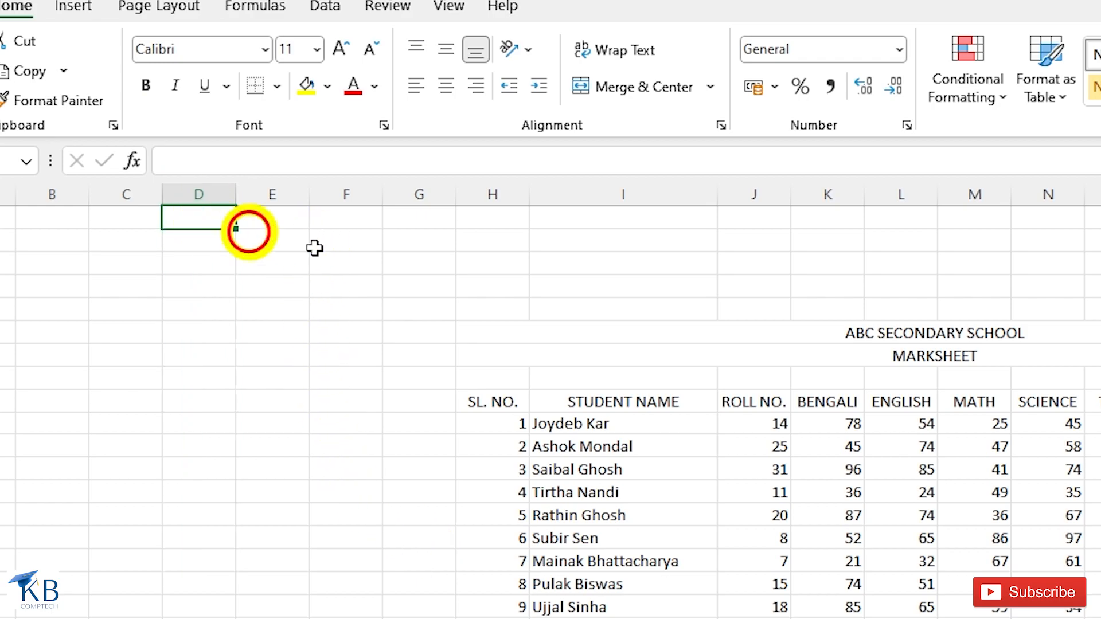
- Enter Monday in cell D1
{"action": "type", "text": "Monda"}
{"action": "key", "text": "Return"}
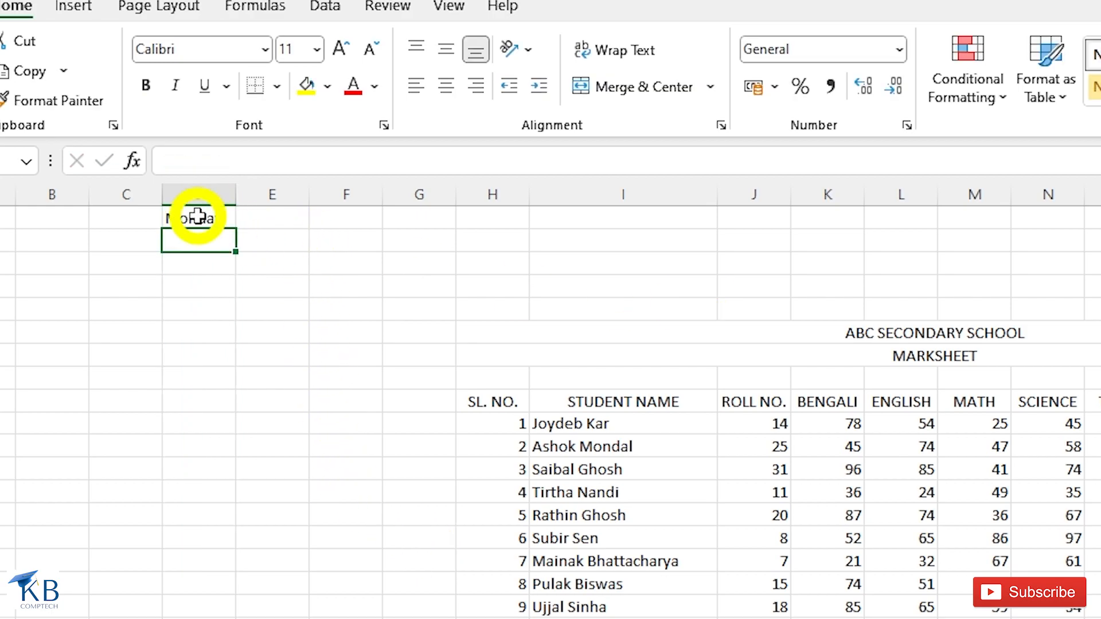
{"action": "left_click", "coordinate": [197, 217]}
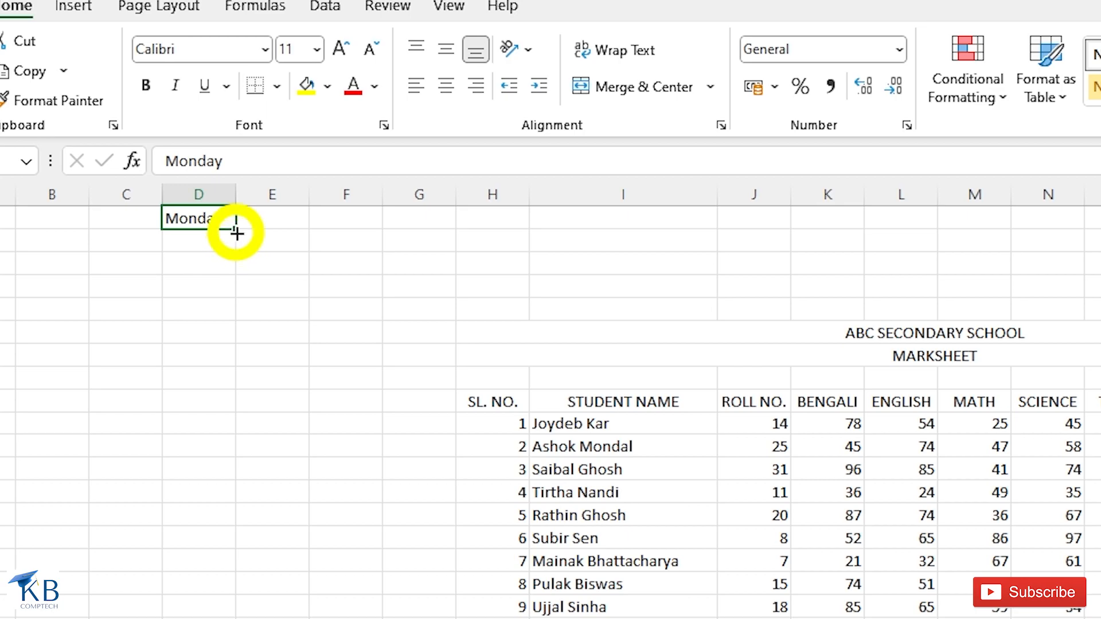
- Fill weekday names from Monday down column D to row 18, then clear them
{"action": "left_click_drag", "start_coordinate": [236, 229], "coordinate": [240, 602]}
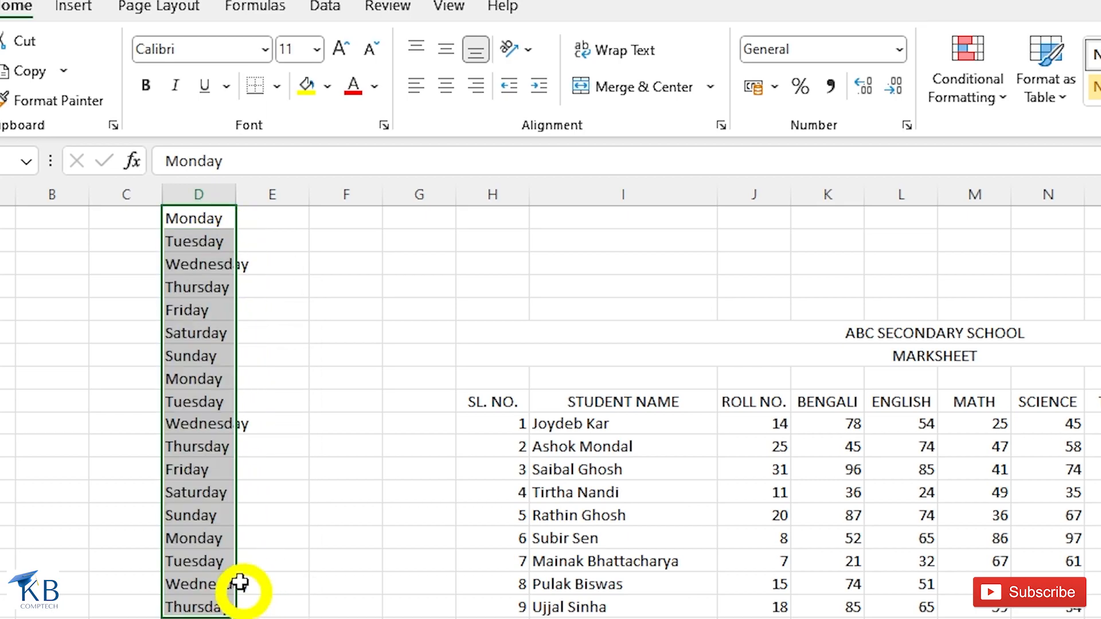
{"action": "key", "text": "Delete"}
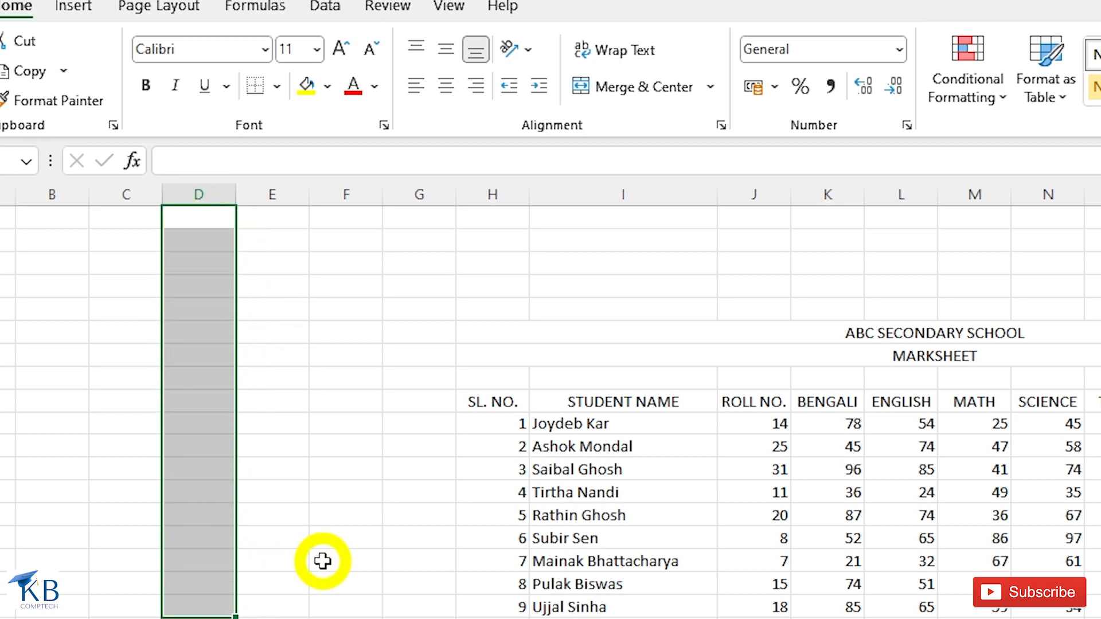
{"action": "key", "text": "Up"}
- Enter Mon in D1, fill abbreviated weekdays down to row 17, then clear them
{"action": "type", "text": "Mo"}
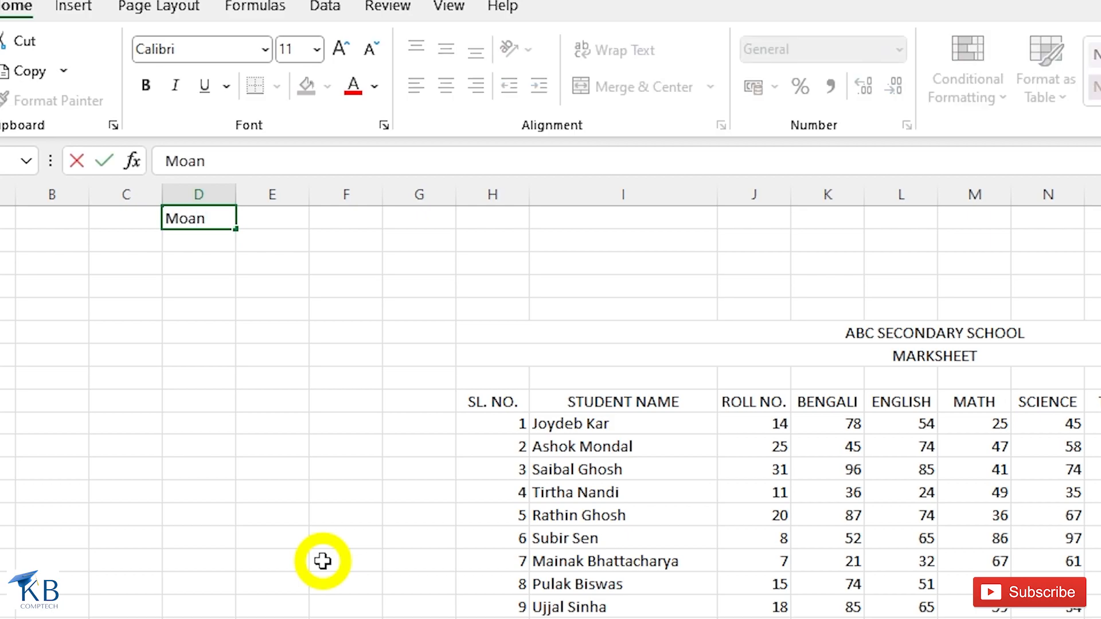
{"action": "type", "text": "n"}
{"action": "key", "text": "Return"}
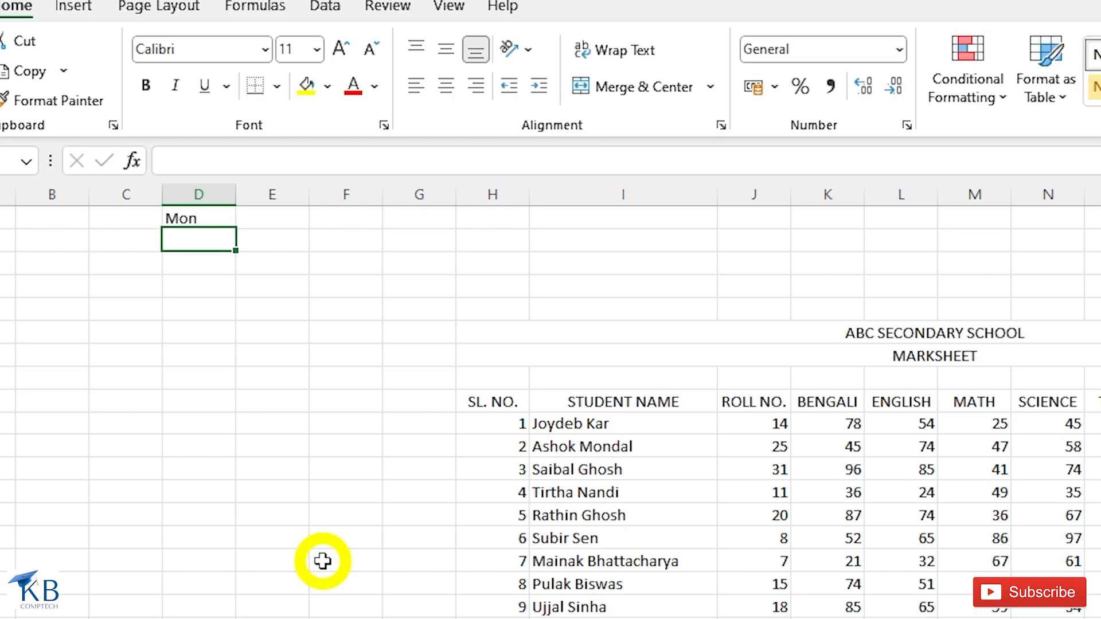
{"action": "left_click", "coordinate": [191, 217]}
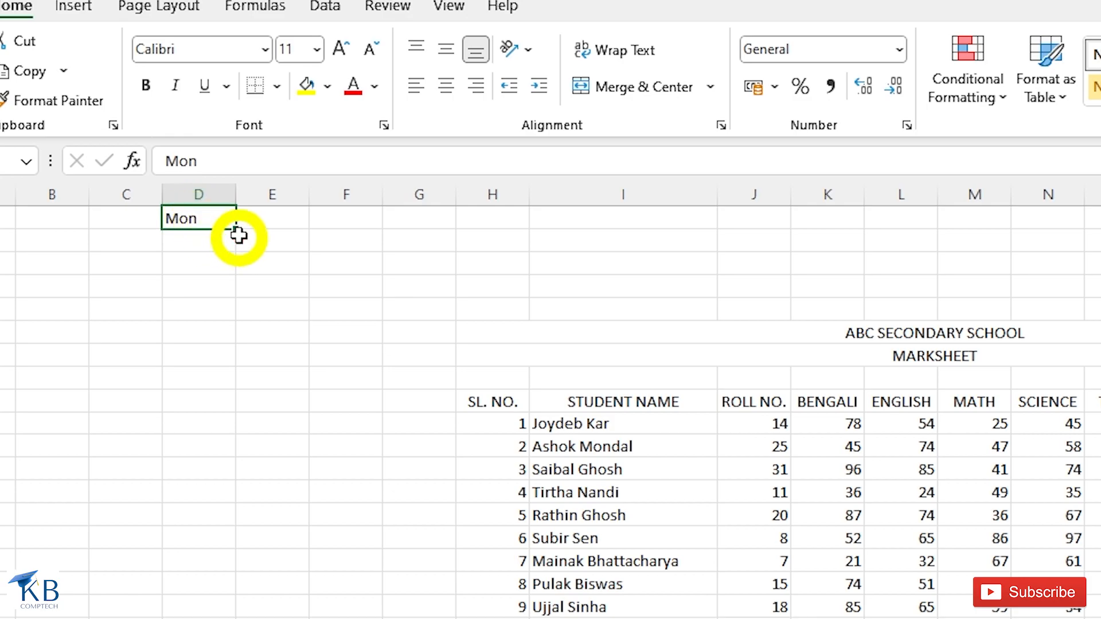
{"action": "left_click_drag", "start_coordinate": [238, 230], "coordinate": [255, 591]}
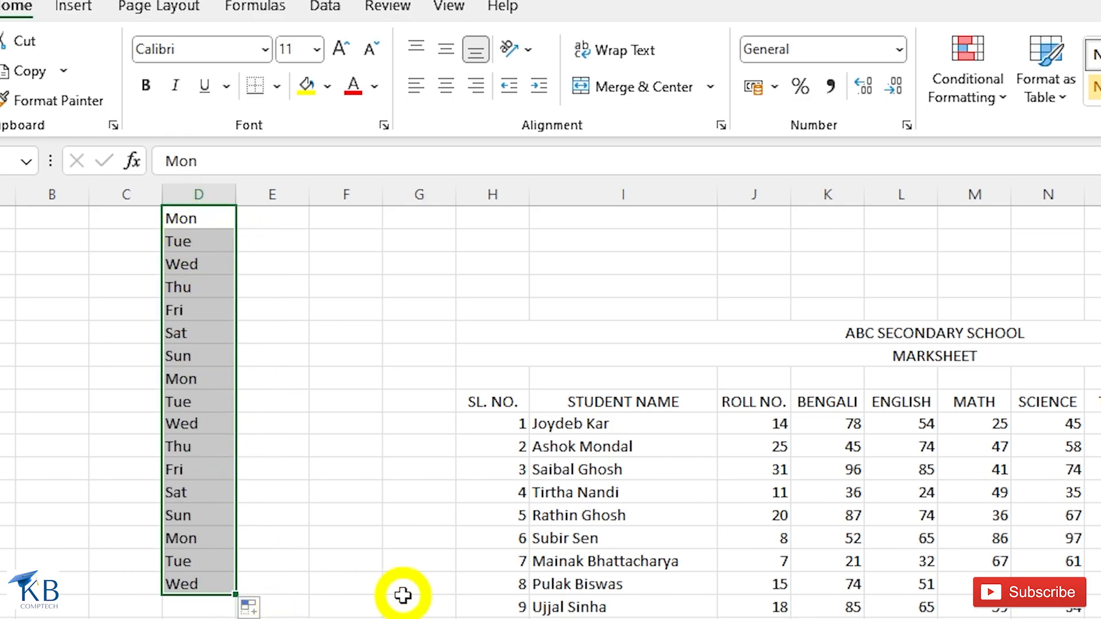
{"action": "key", "text": "Delete"}
{"action": "key", "text": "Up"}
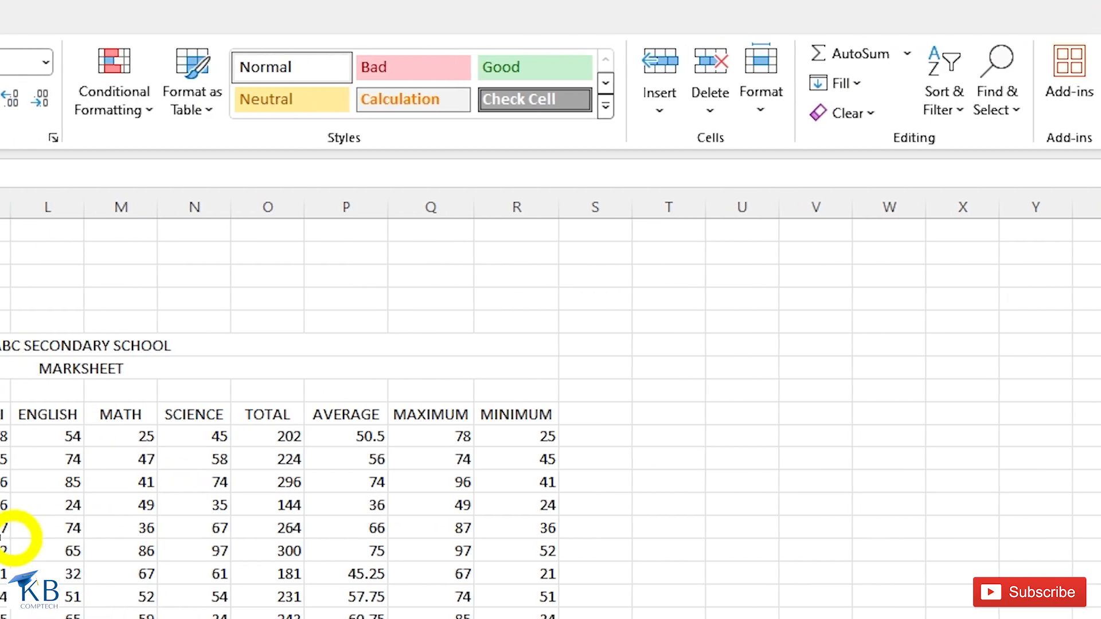
{"action": "left_click_drag", "start_coordinate": [133, 418], "coordinate": [998, 618]}
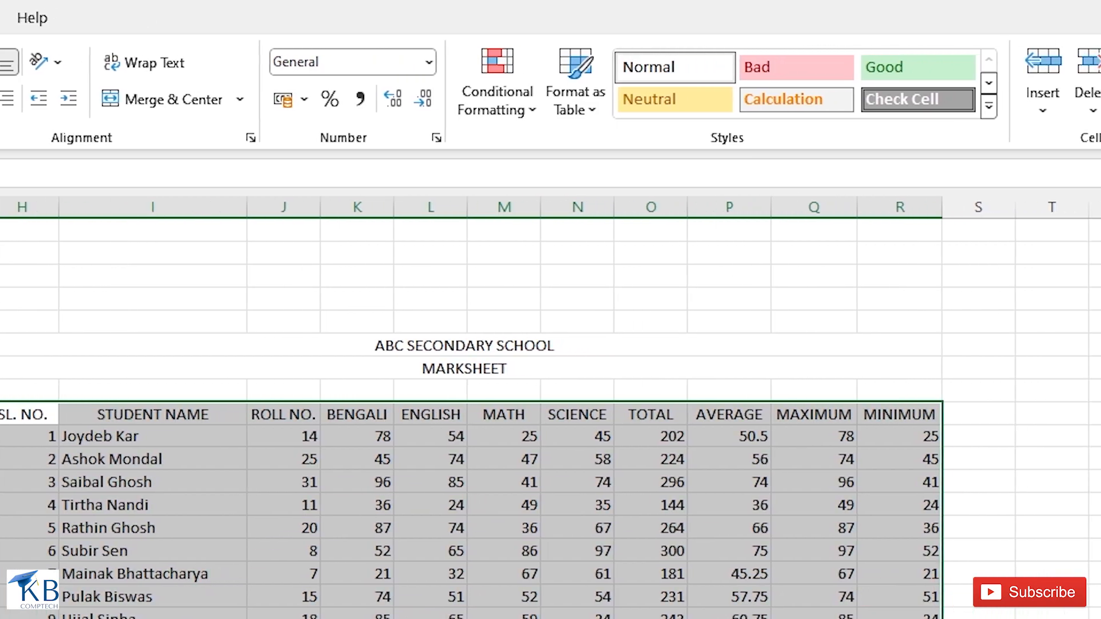
{"action": "left_click", "coordinate": [847, 114]}
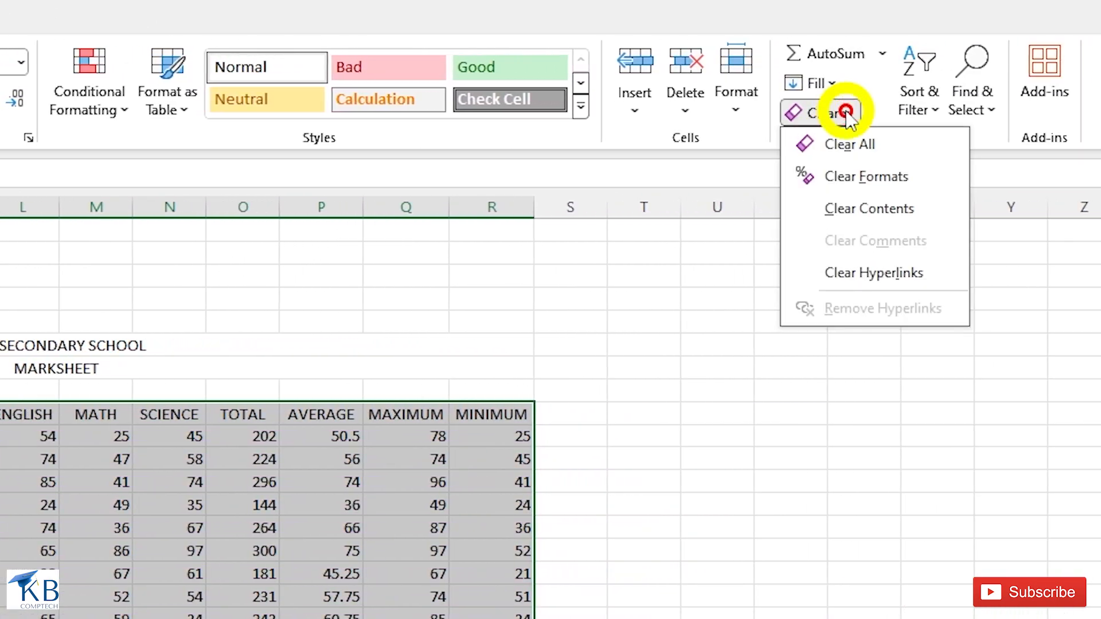
{"action": "left_click", "coordinate": [848, 145]}
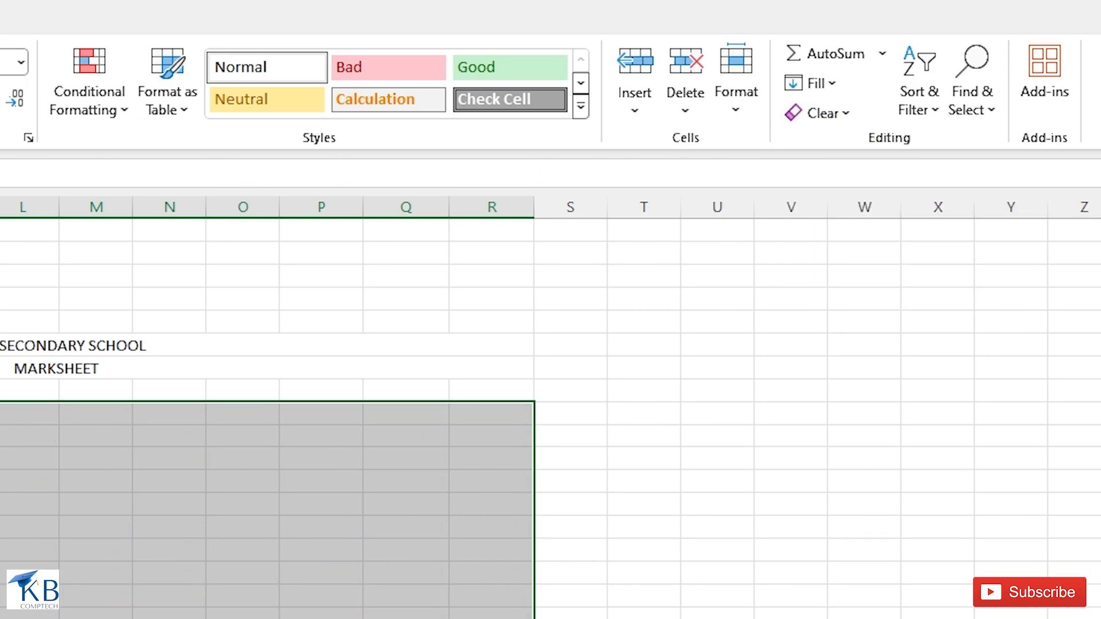
{"action": "key", "text": "ctrl+z"}
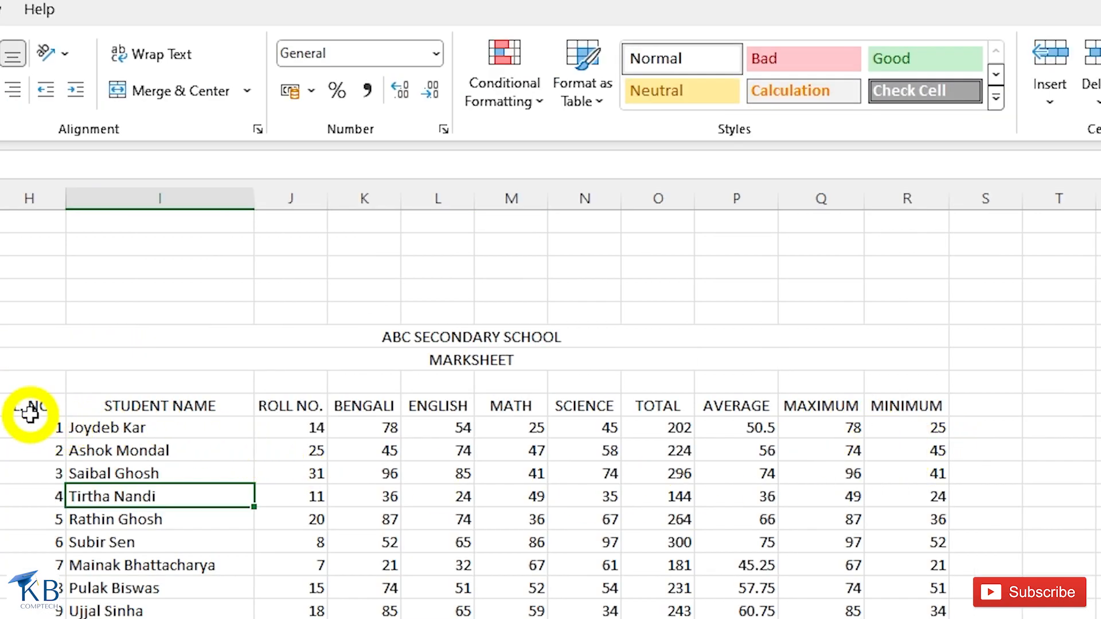
- Make the marksheet table red, bold and one size larger, then clear its formats
{"action": "left_click_drag", "start_coordinate": [29, 412], "coordinate": [893, 617]}
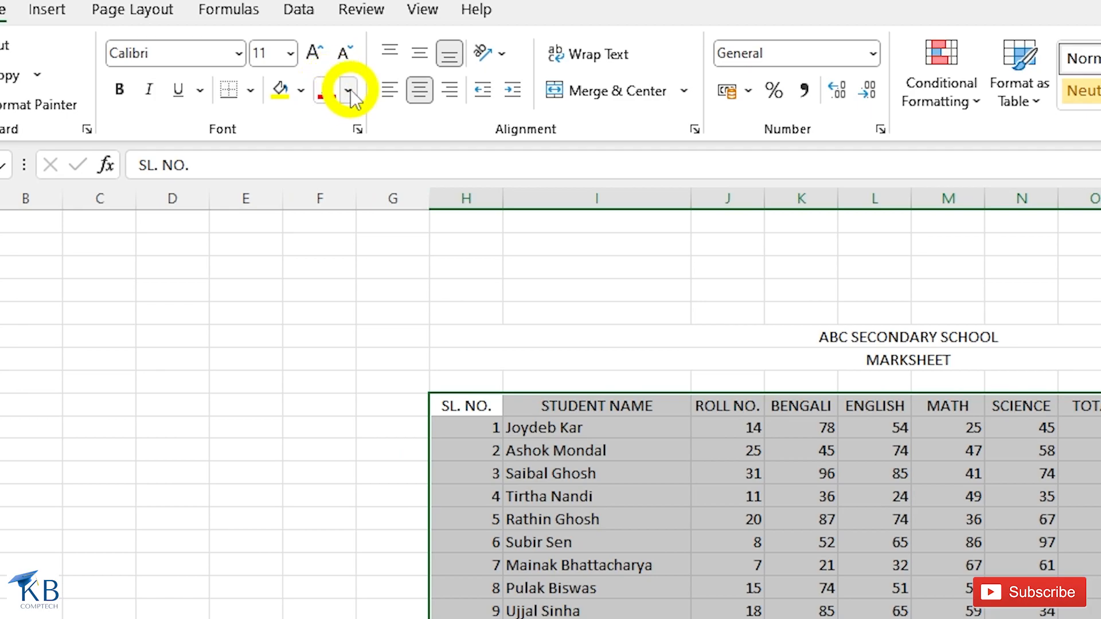
{"action": "left_click", "coordinate": [348, 90]}
{"action": "left_click", "coordinate": [352, 222]}
{"action": "left_click", "coordinate": [119, 91]}
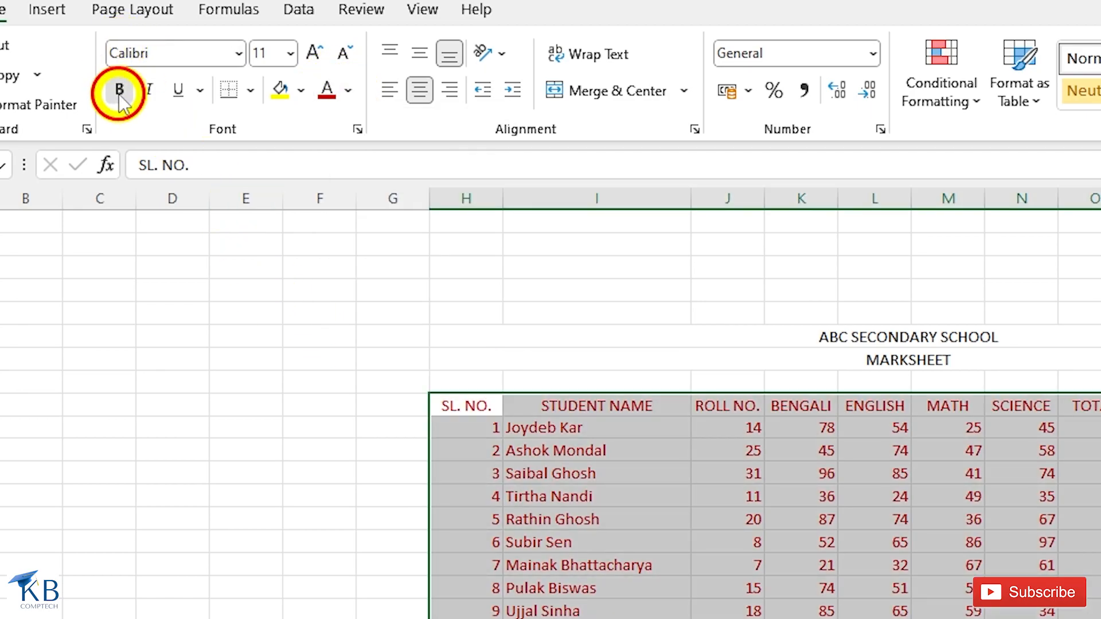
{"action": "left_click", "coordinate": [314, 53]}
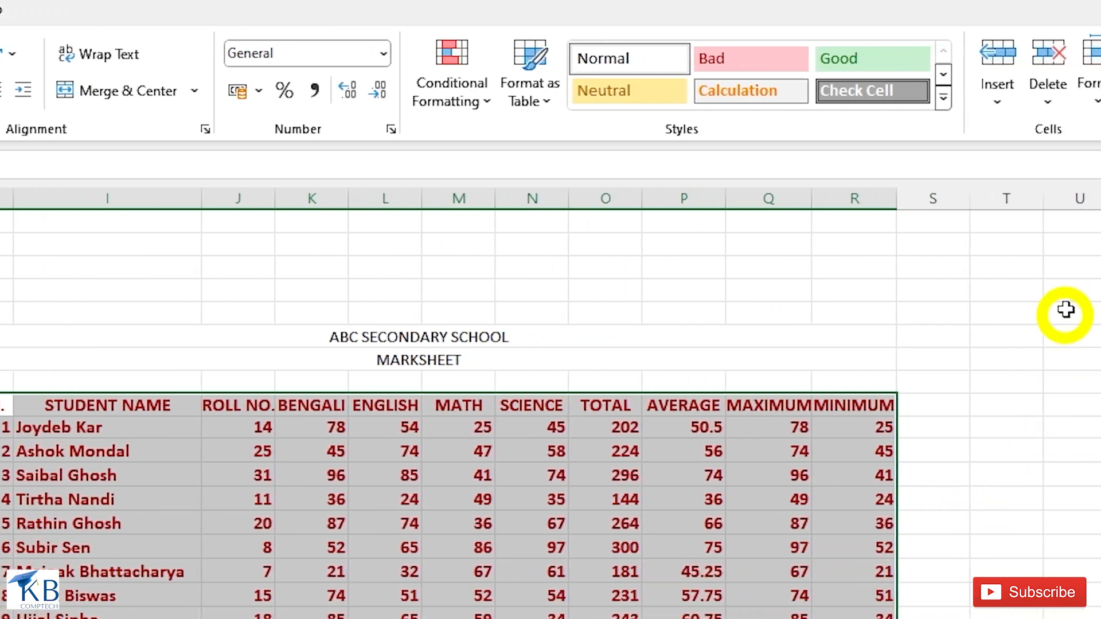
{"action": "left_click", "coordinate": [888, 105]}
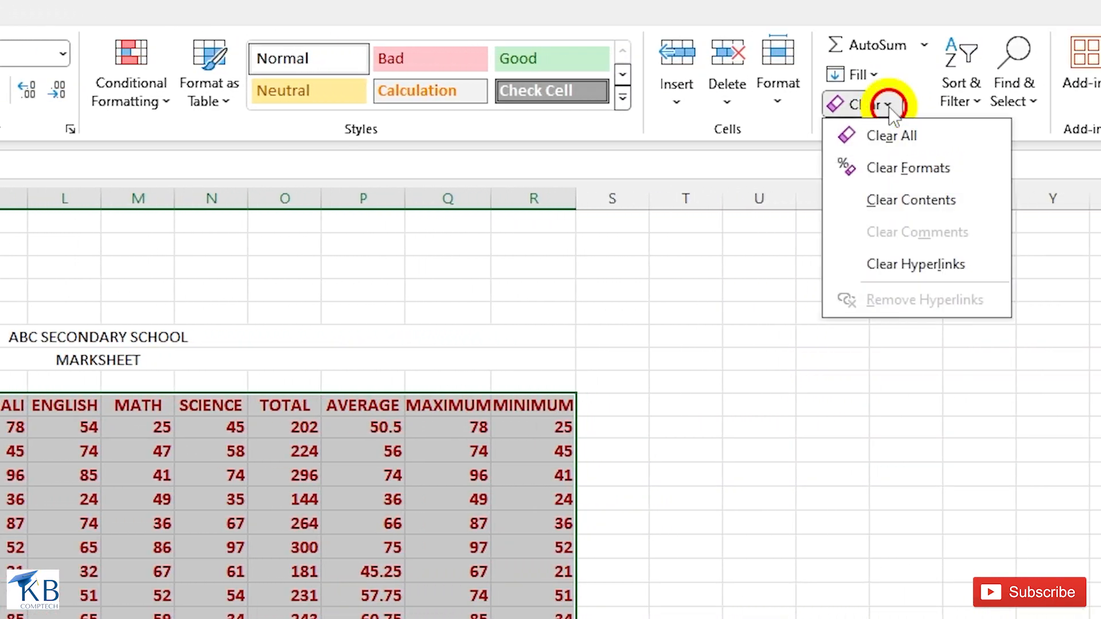
{"action": "left_click", "coordinate": [886, 179]}
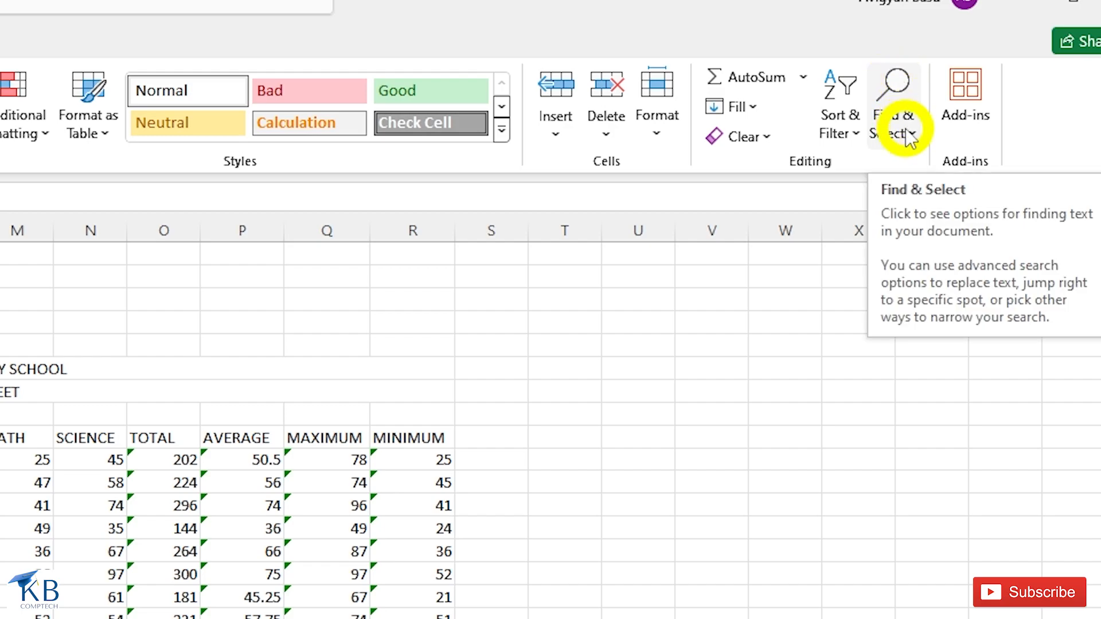
{"action": "left_click", "coordinate": [908, 135]}
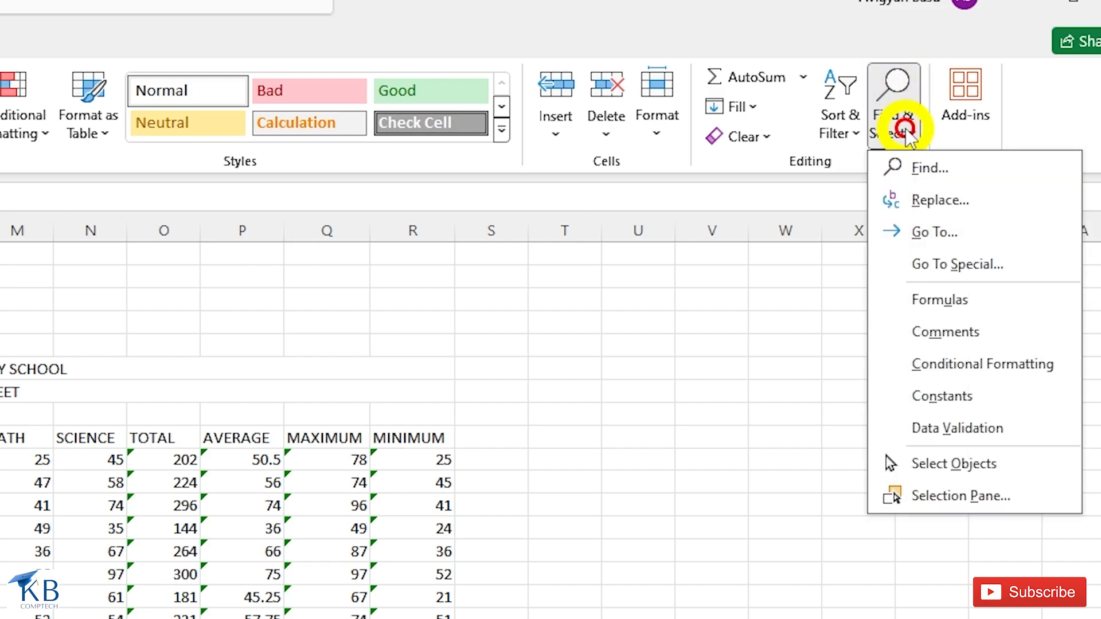
{"action": "left_click", "coordinate": [921, 172]}
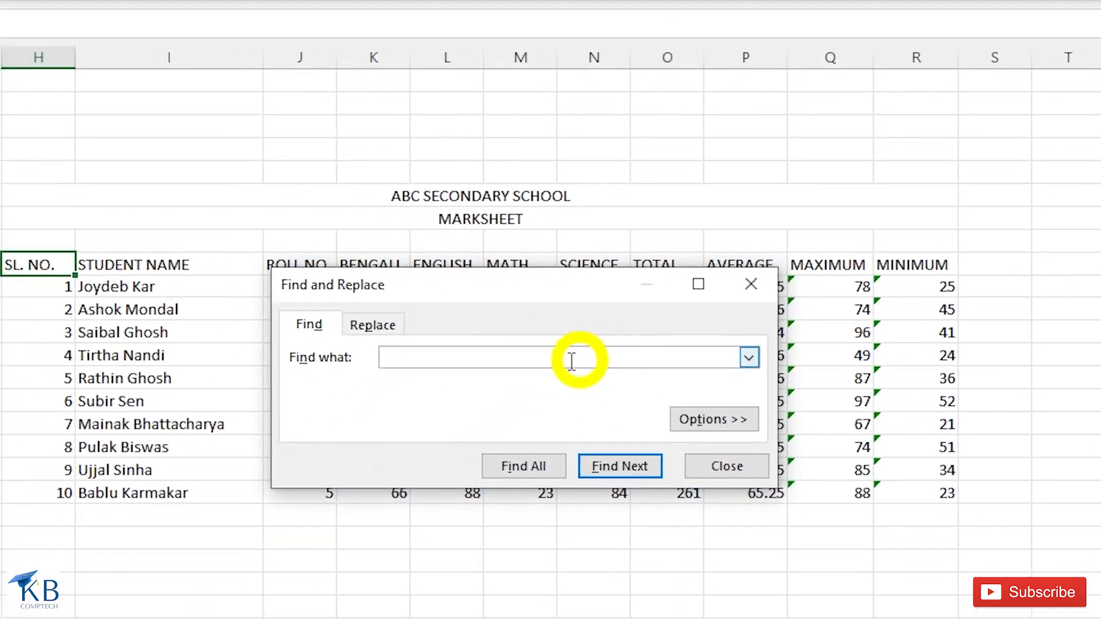
{"action": "left_click_drag", "start_coordinate": [394, 296], "coordinate": [516, 289]}
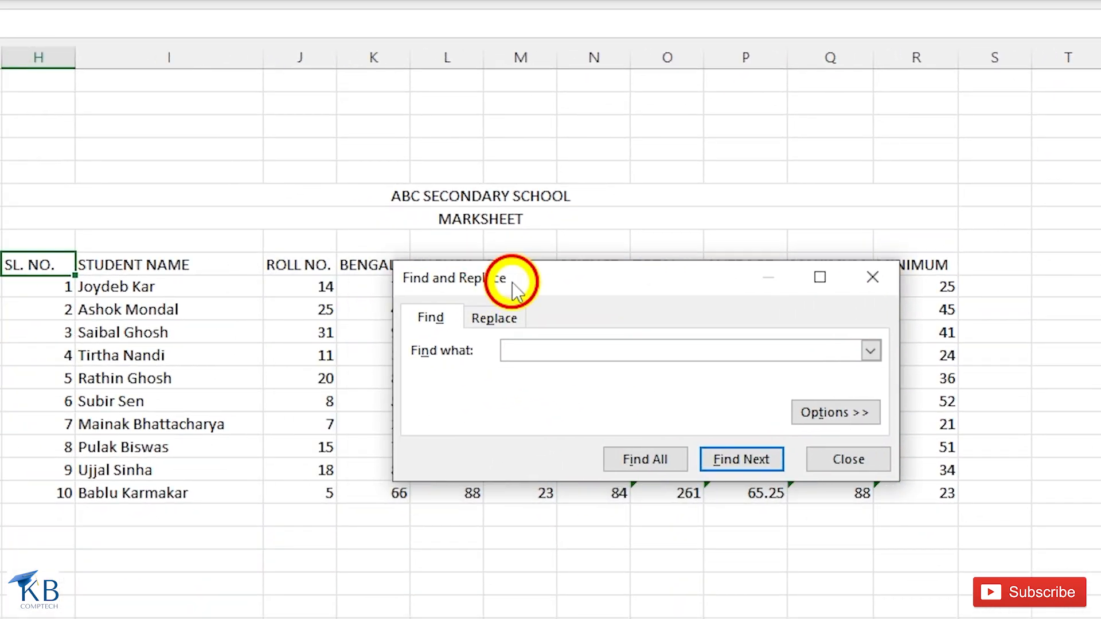
{"action": "type", "text": "Subir"}
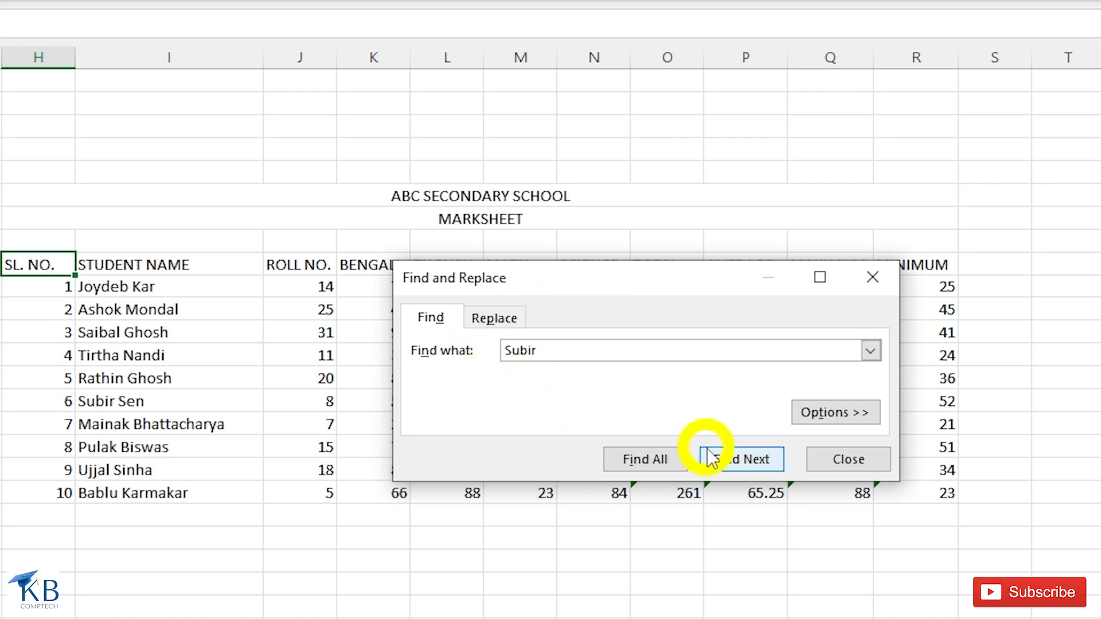
{"action": "left_click", "coordinate": [741, 464]}
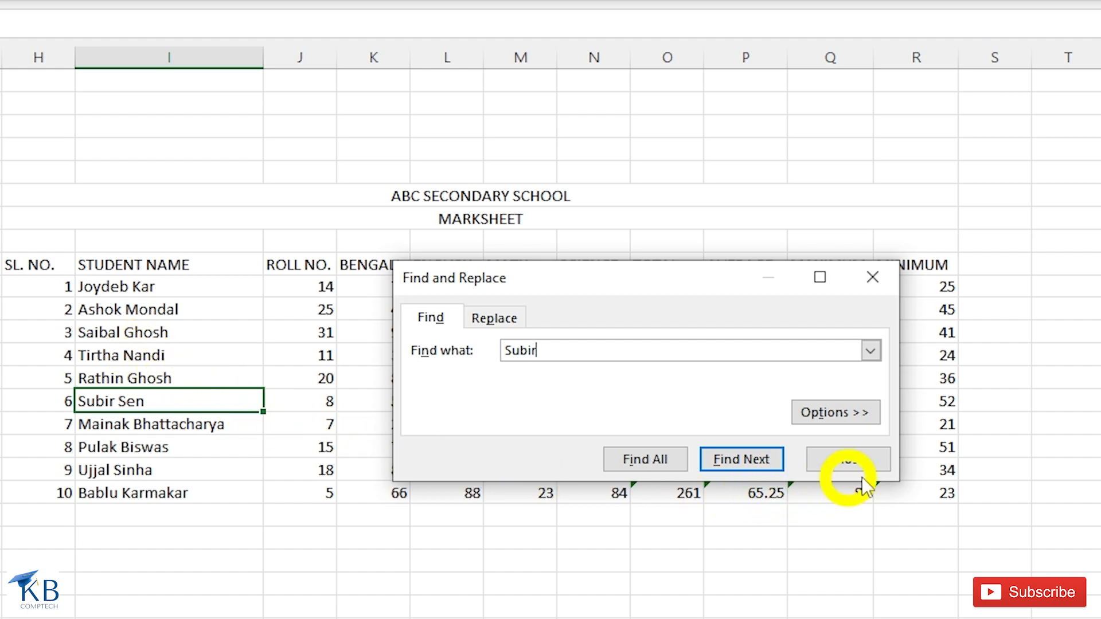
{"action": "left_click", "coordinate": [848, 462]}
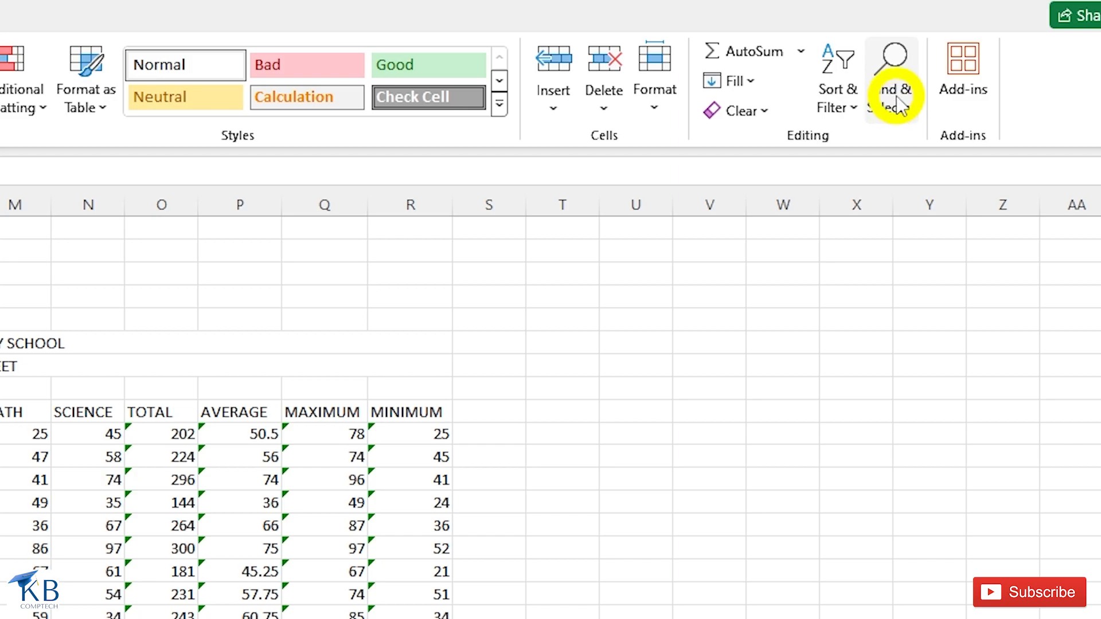
- Replace all marks of 36 with 63 in the marksheet, then open the Go To dialog
{"action": "left_click", "coordinate": [901, 104]}
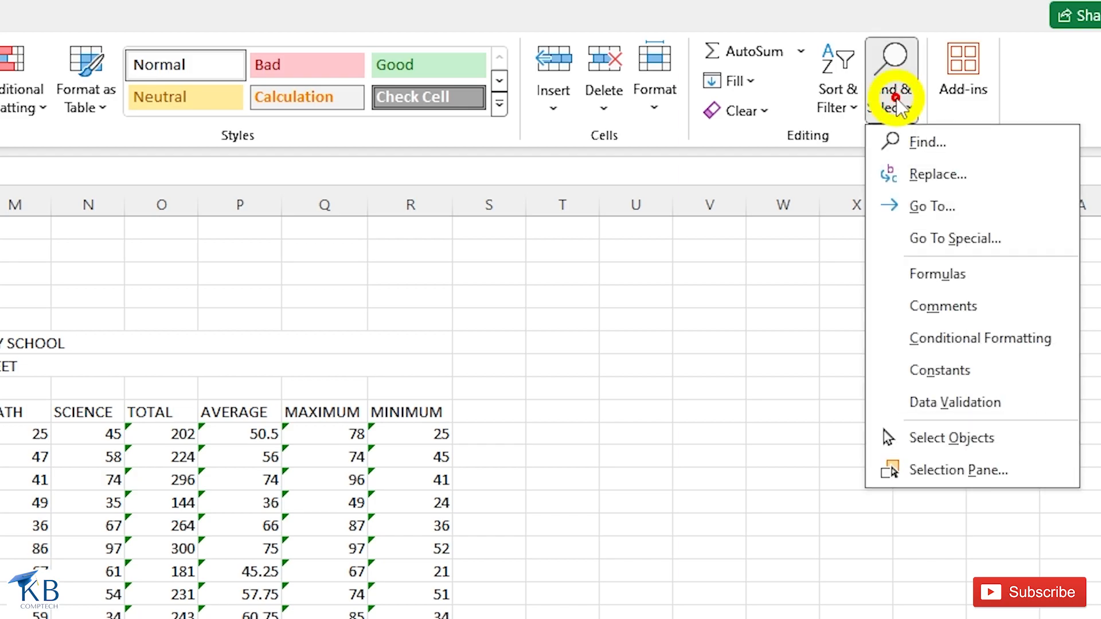
{"action": "left_click", "coordinate": [908, 178]}
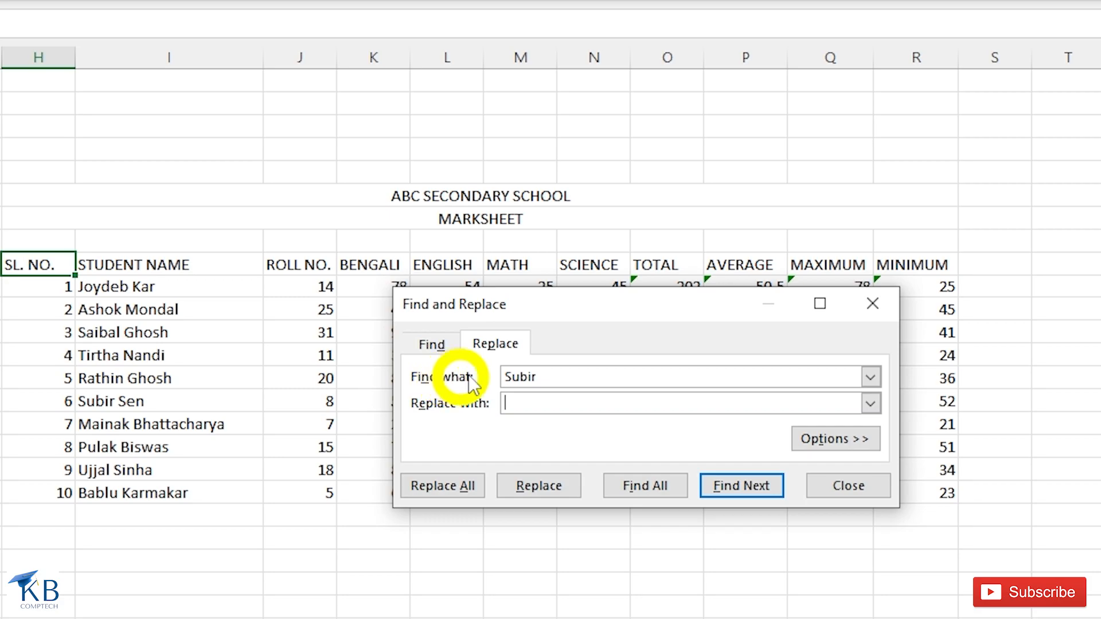
{"action": "double_click", "coordinate": [551, 371]}
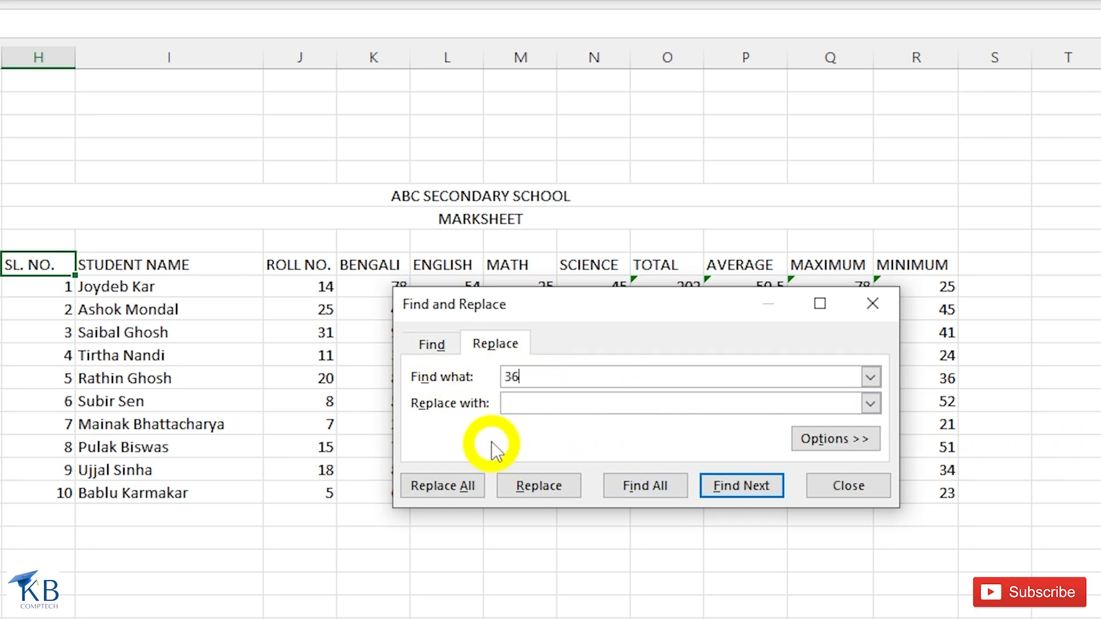
{"action": "left_click", "coordinate": [508, 403]}
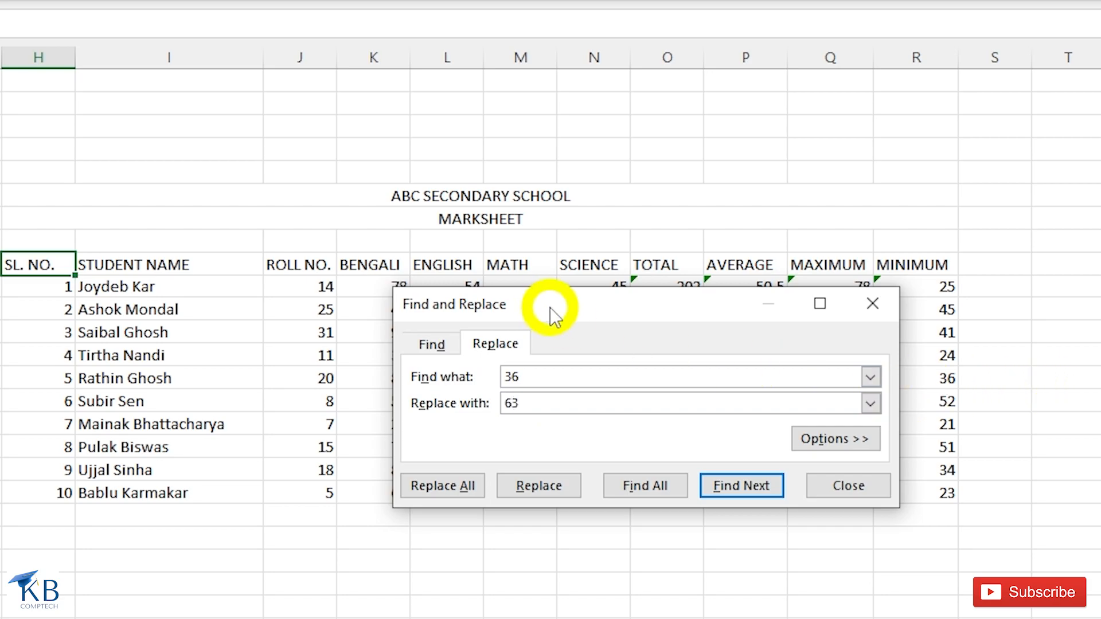
{"action": "left_click_drag", "start_coordinate": [545, 312], "coordinate": [447, 427]}
{"action": "left_click_drag", "start_coordinate": [447, 318], "coordinate": [474, 436]}
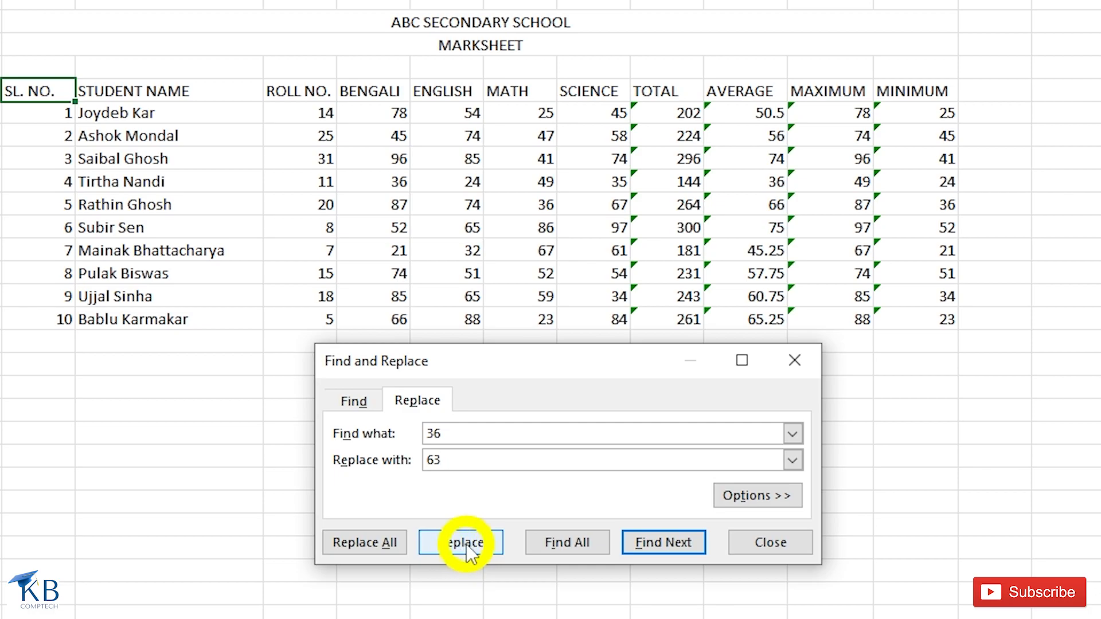
{"action": "left_click", "coordinate": [365, 542]}
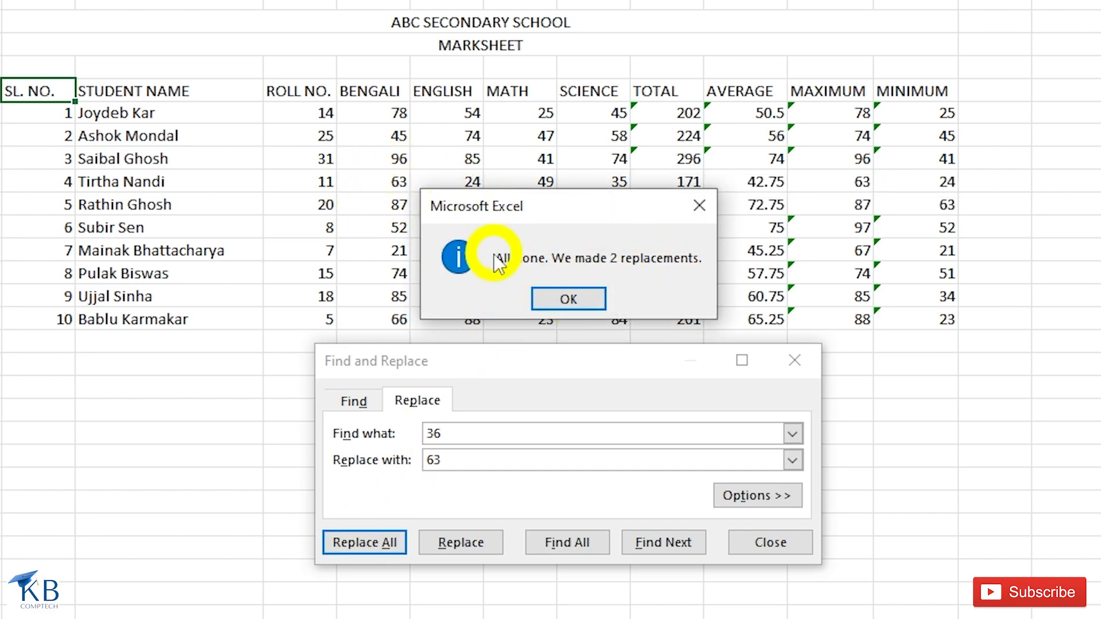
{"action": "left_click", "coordinate": [569, 299]}
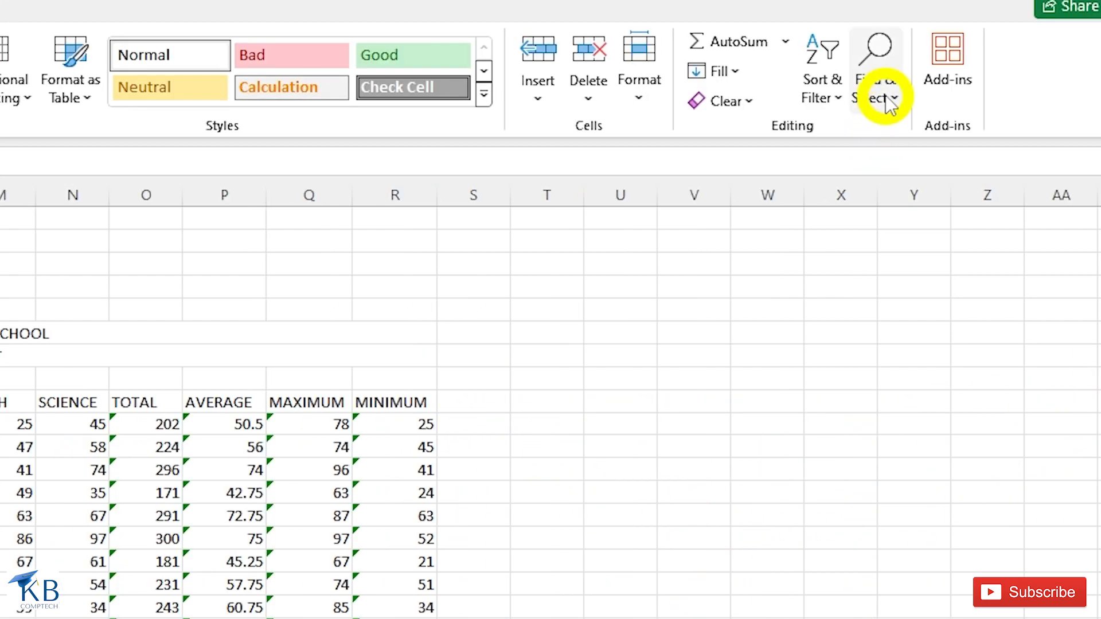
{"action": "left_click", "coordinate": [889, 105]}
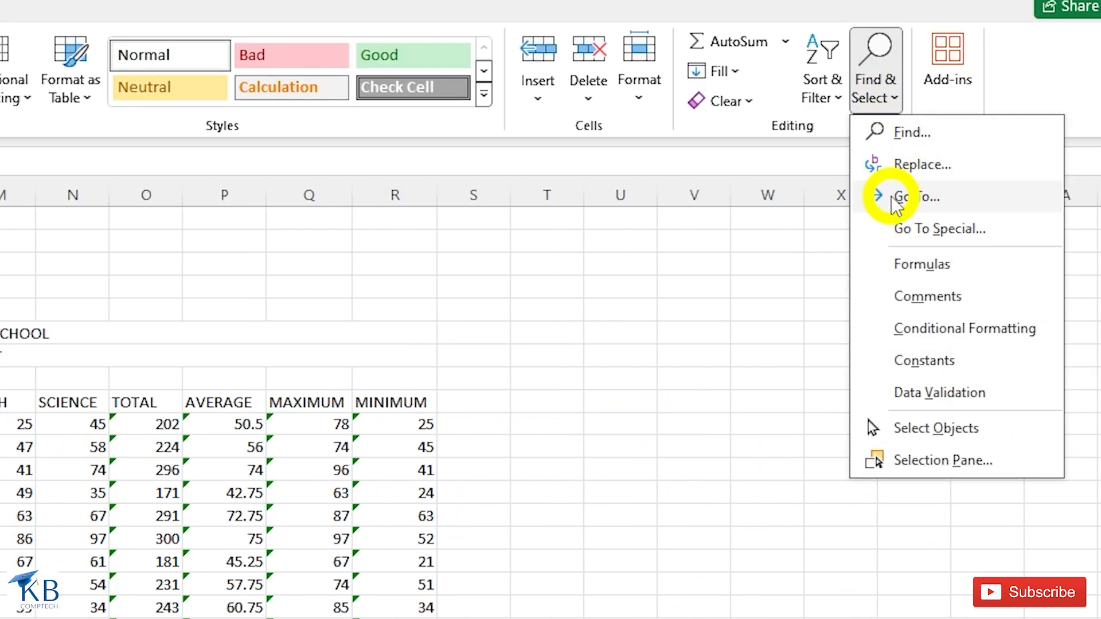
{"action": "left_click", "coordinate": [912, 196]}
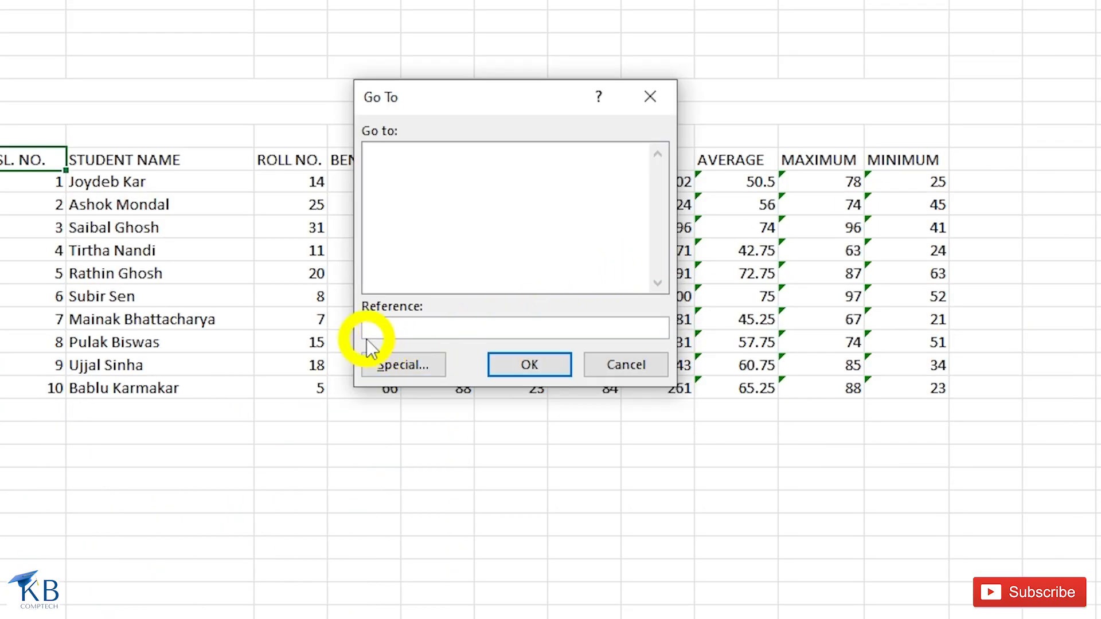